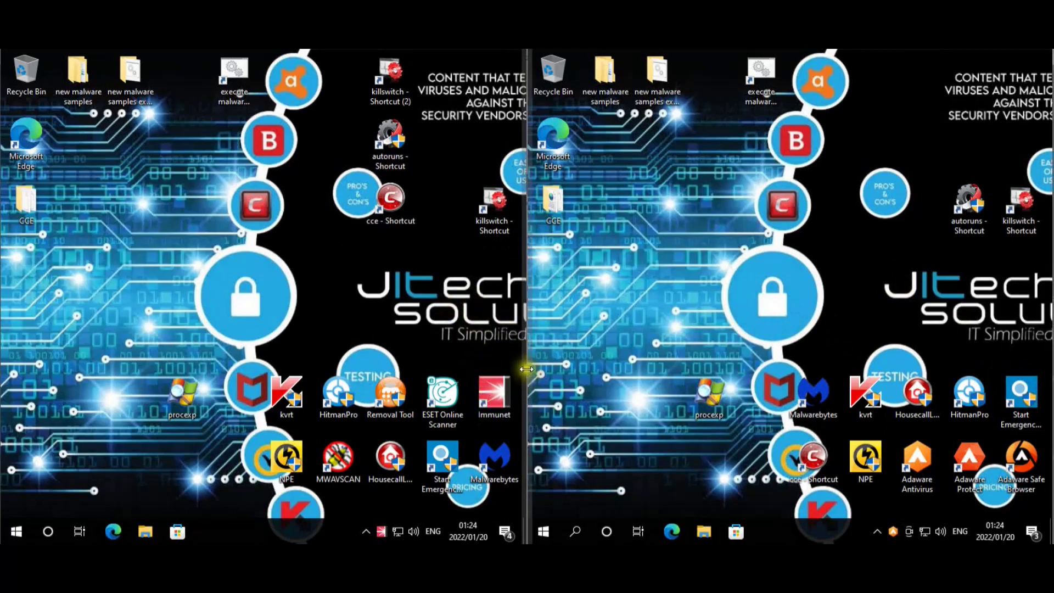
Launch Immunet on the left machine and Adaware Antivirus on the right machine.
{"action": "double_click", "coordinate": [496, 381]}
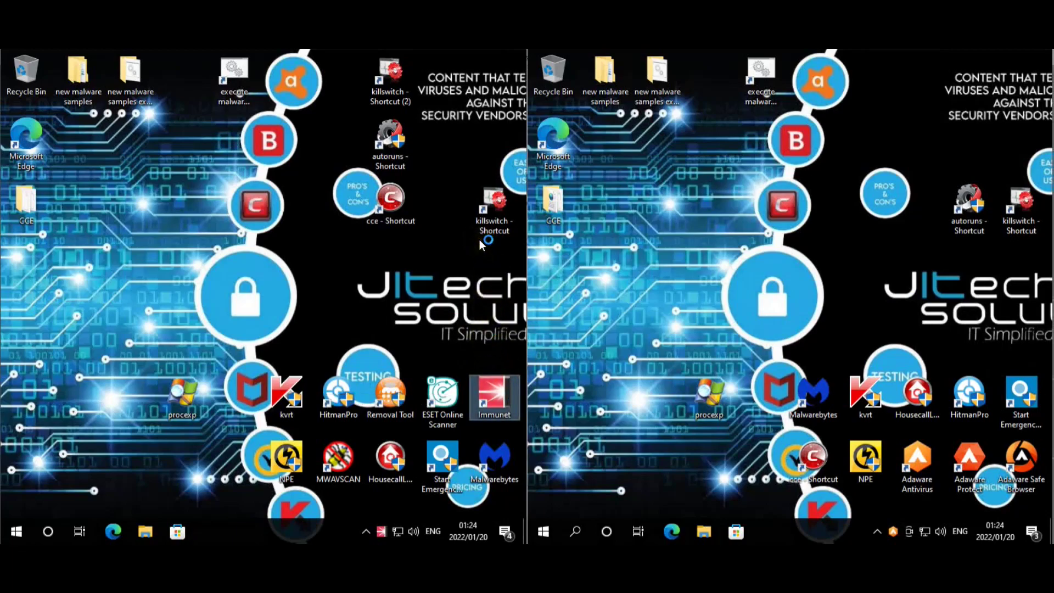
{"action": "double_click", "coordinate": [916, 464]}
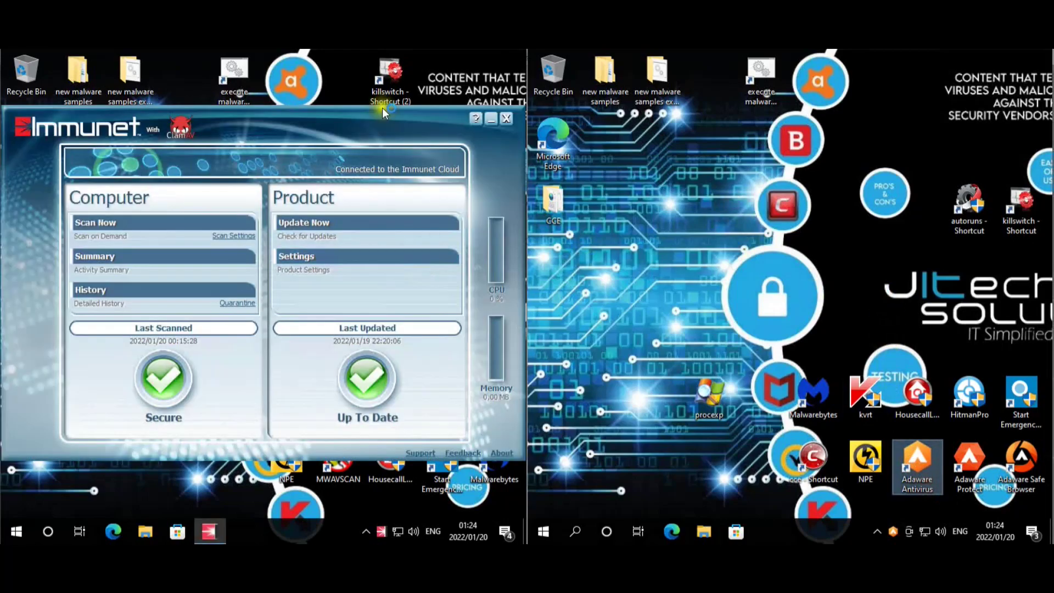
Open Immunet's Settings and bring up the help description of the ETHOS engine.
{"action": "left_click", "coordinate": [307, 256]}
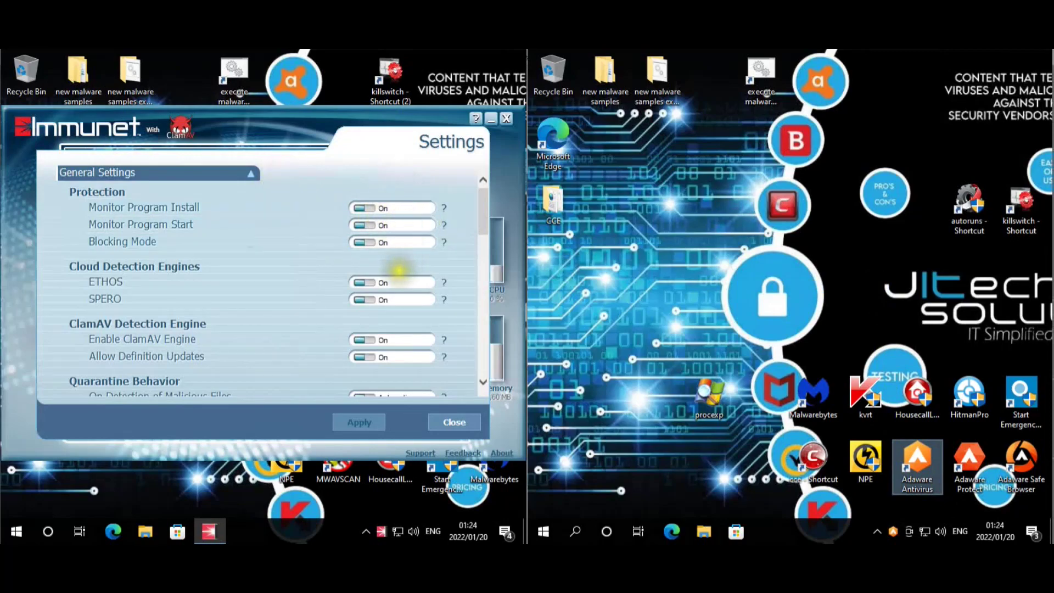
{"action": "scroll", "coordinate": [340, 280], "scroll_direction": "down", "scroll_amount": 1}
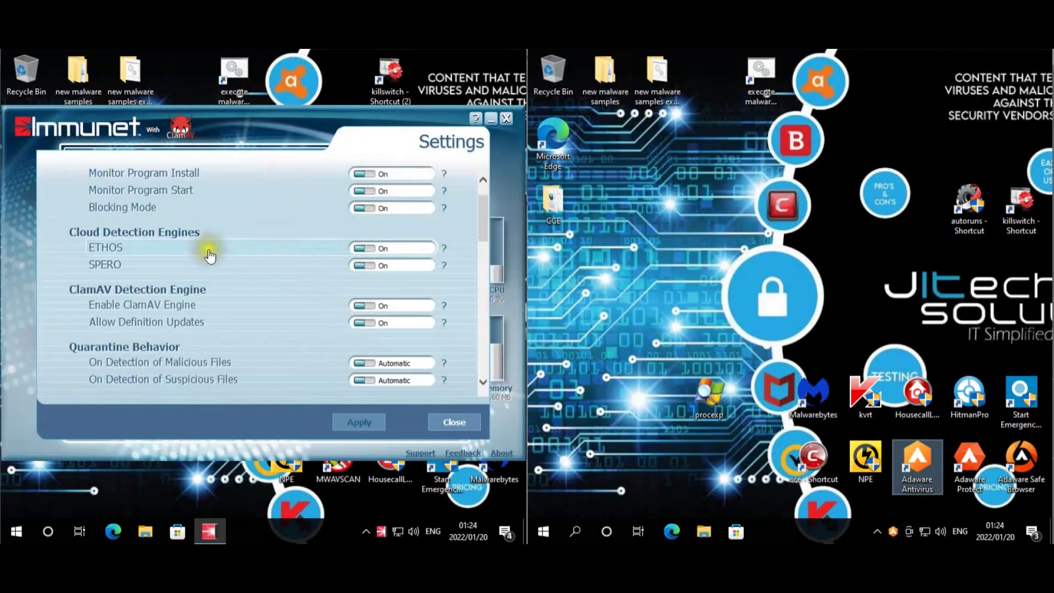
{"action": "left_click", "coordinate": [447, 249]}
{"action": "left_click", "coordinate": [444, 249]}
{"action": "left_click", "coordinate": [443, 248]}
{"action": "left_click", "coordinate": [443, 250]}
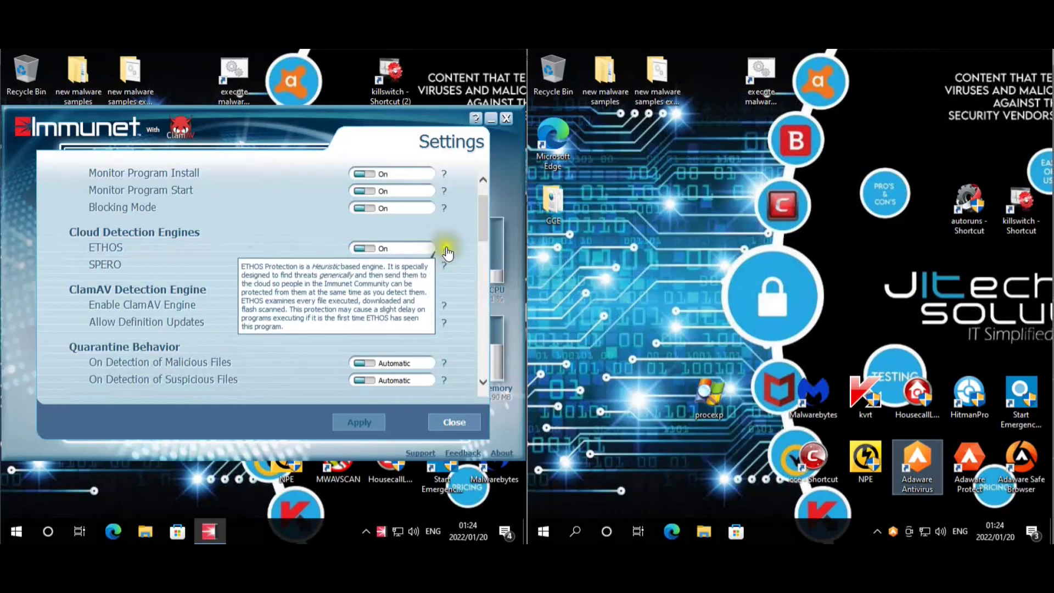
{"action": "left_click", "coordinate": [446, 250]}
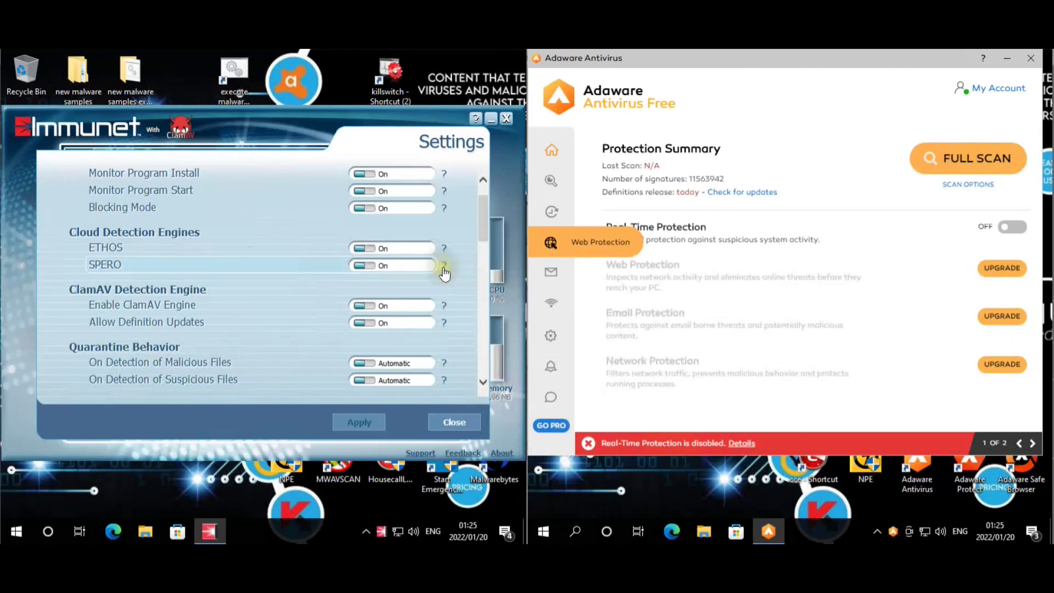
Expand Immunet's Scan Settings and Notification Settings sections to review them.
{"action": "mouse_move", "coordinate": [445, 274]}
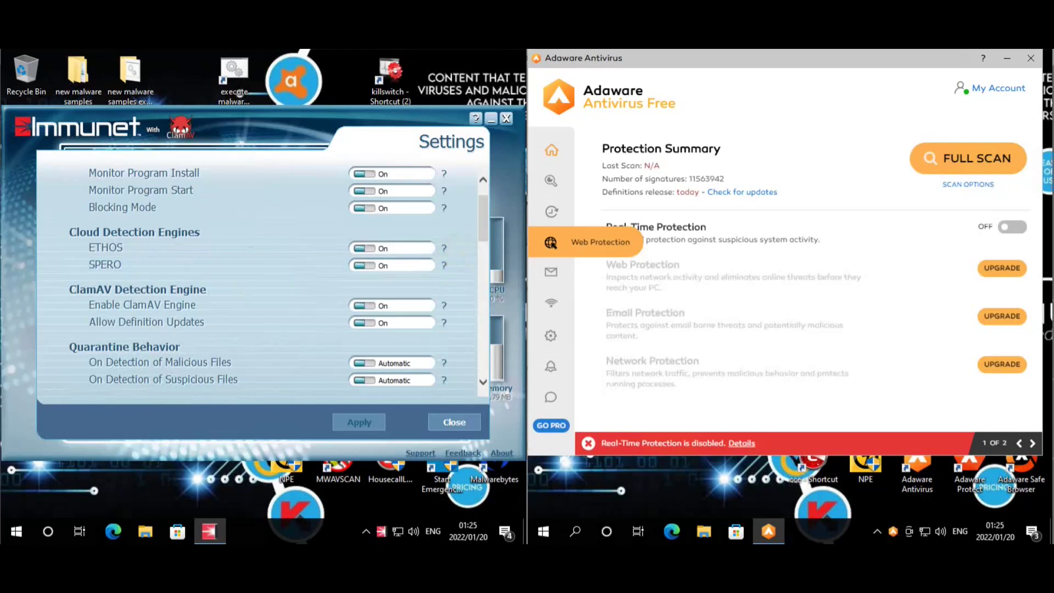
{"action": "scroll", "coordinate": [364, 305], "scroll_direction": "down", "scroll_amount": 2}
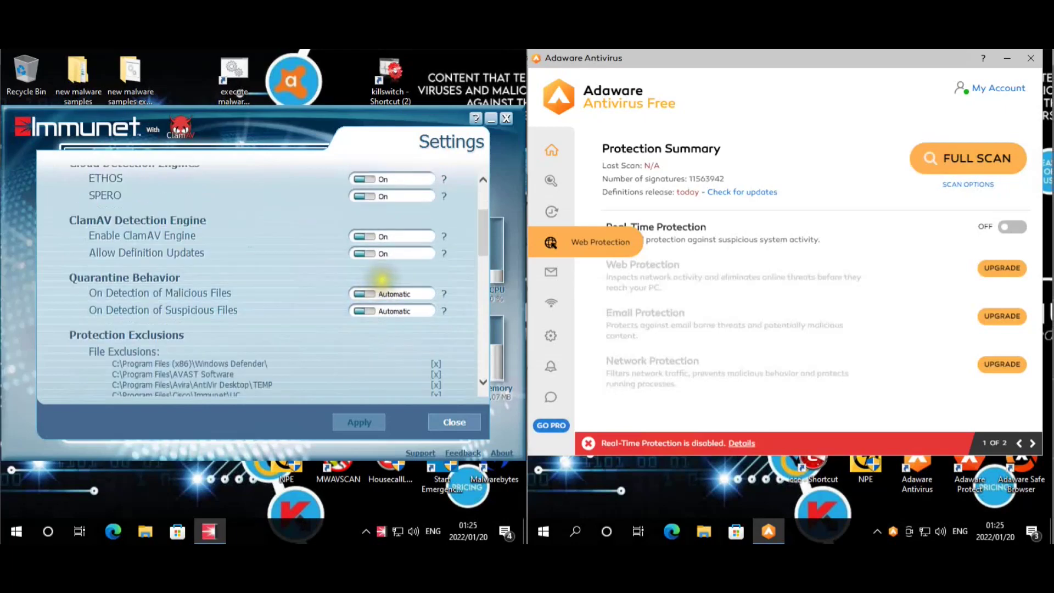
{"action": "scroll", "coordinate": [377, 278], "scroll_direction": "down", "scroll_amount": 2}
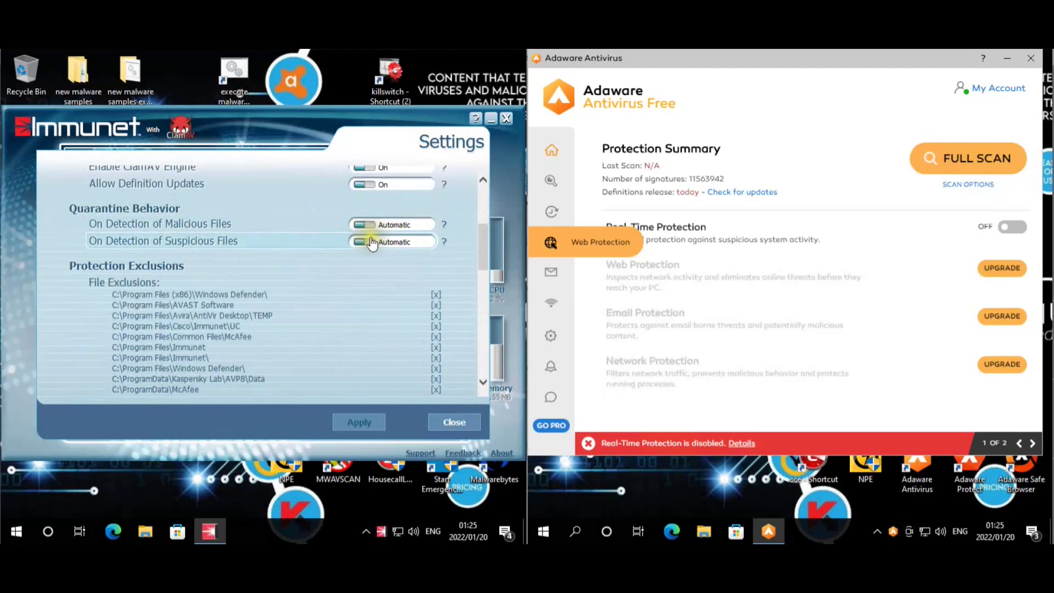
{"action": "scroll", "coordinate": [362, 260], "scroll_direction": "down", "scroll_amount": 10}
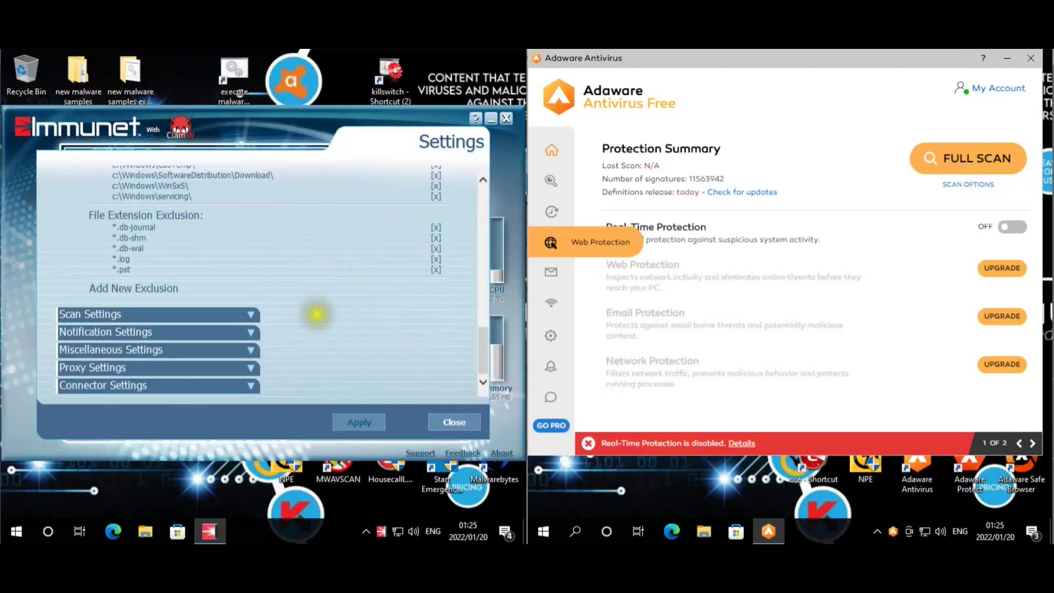
{"action": "left_click", "coordinate": [241, 317]}
{"action": "scroll", "coordinate": [384, 280], "scroll_direction": "down", "scroll_amount": 3}
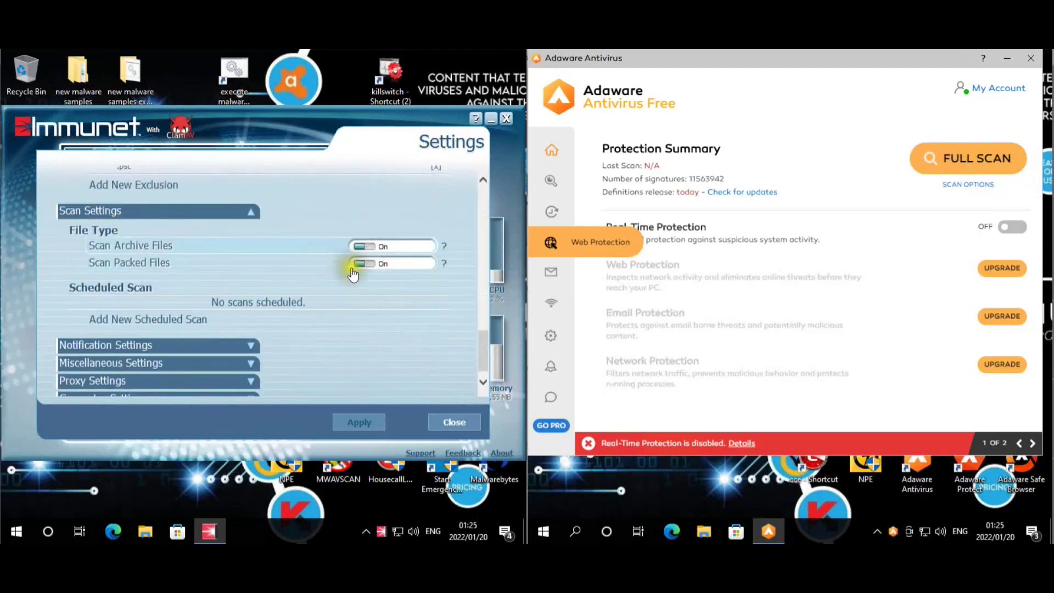
{"action": "scroll", "coordinate": [290, 302], "scroll_direction": "down", "scroll_amount": 1}
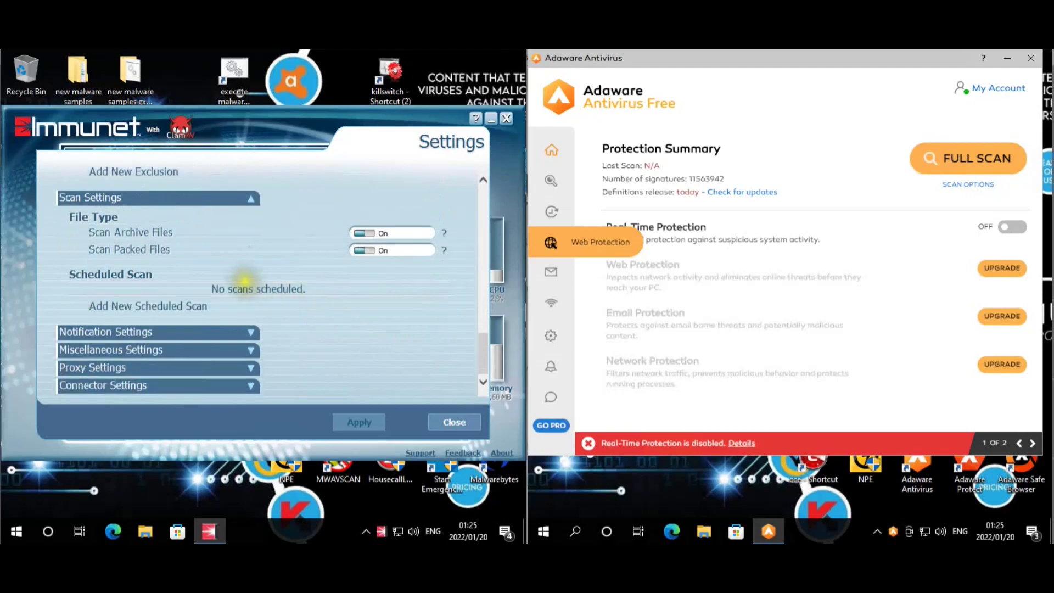
{"action": "left_click", "coordinate": [246, 332]}
Expand Miscellaneous and Connector Settings, then close Settings without making changes.
{"action": "scroll", "coordinate": [407, 312], "scroll_direction": "down", "scroll_amount": 3}
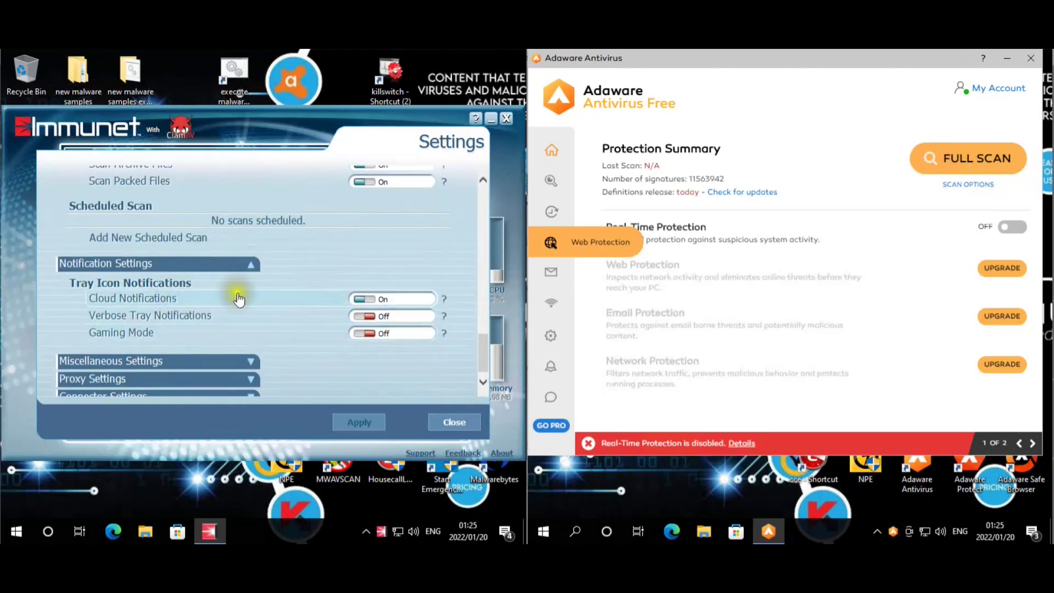
{"action": "scroll", "coordinate": [329, 294], "scroll_direction": "down", "scroll_amount": 1}
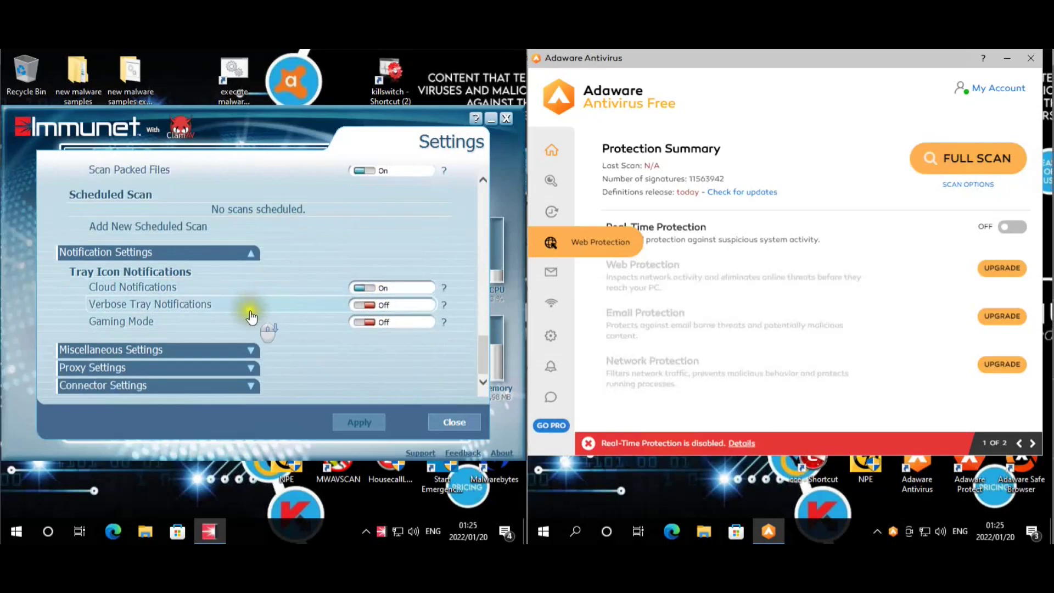
{"action": "left_click", "coordinate": [250, 351]}
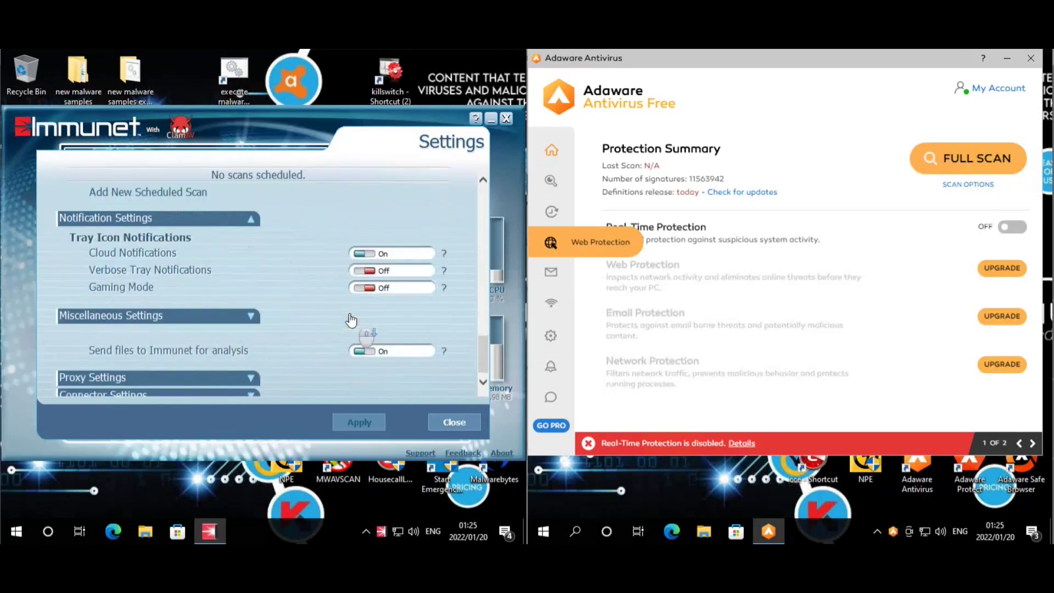
{"action": "scroll", "coordinate": [345, 306], "scroll_direction": "down", "scroll_amount": 2}
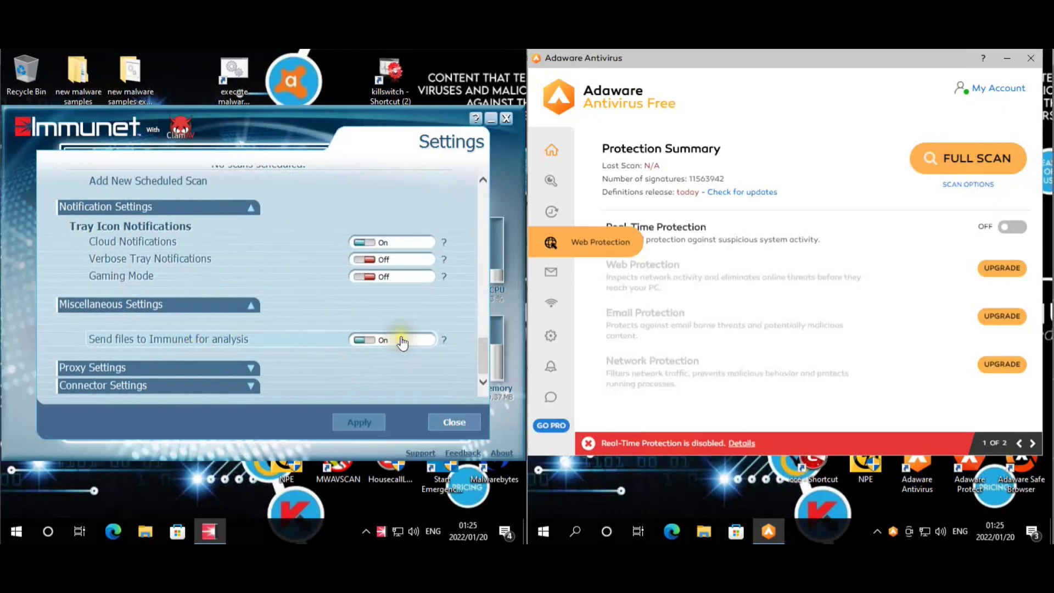
{"action": "left_click", "coordinate": [182, 391]}
{"action": "scroll", "coordinate": [248, 355], "scroll_direction": "down", "scroll_amount": 2}
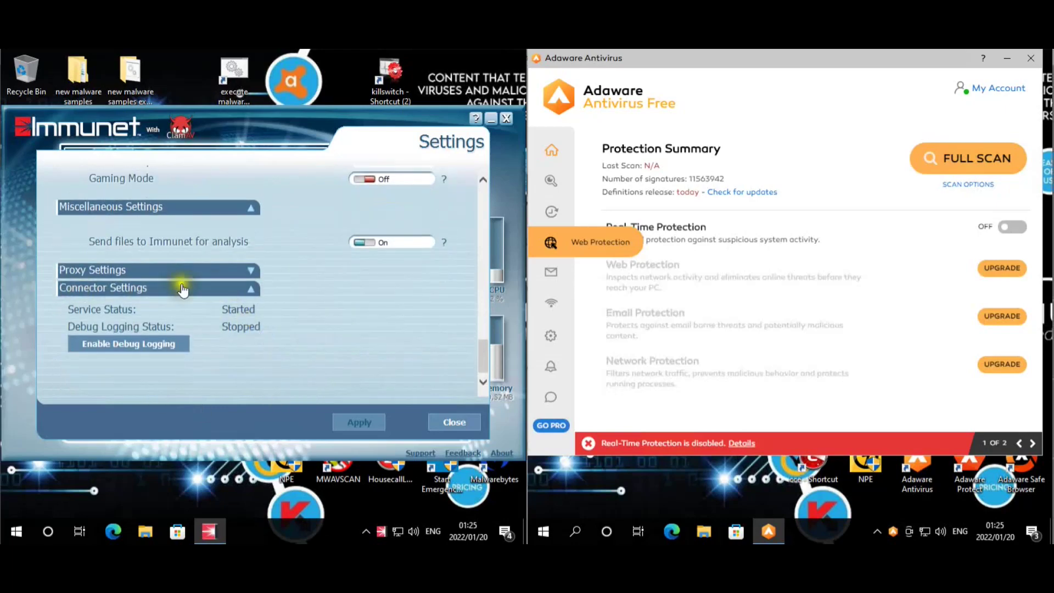
{"action": "scroll", "coordinate": [406, 351], "scroll_direction": "up", "scroll_amount": 15}
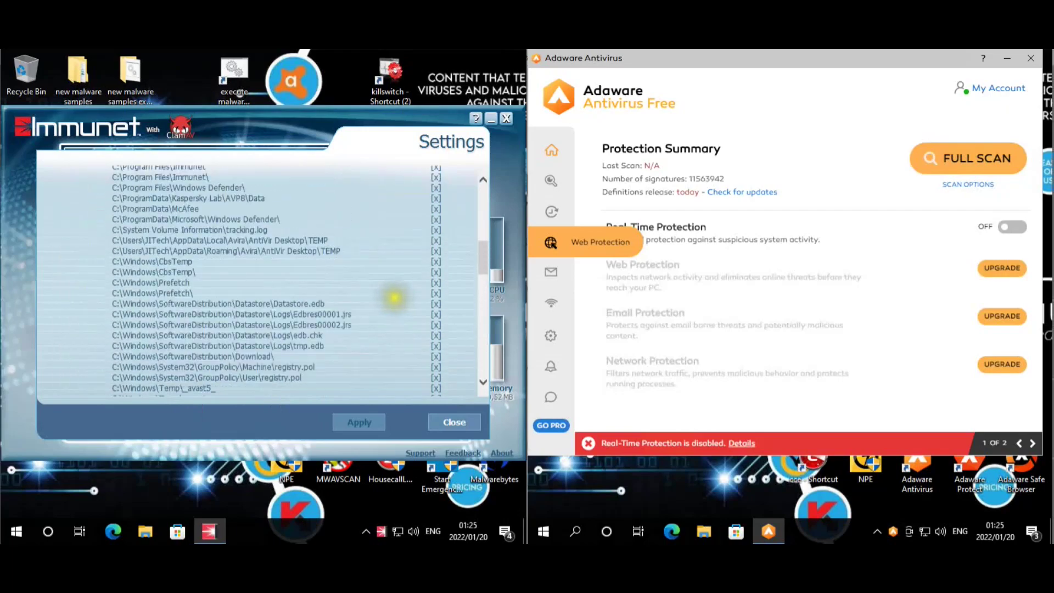
{"action": "scroll", "coordinate": [388, 299], "scroll_direction": "up", "scroll_amount": 3}
{"action": "left_click", "coordinate": [454, 422]}
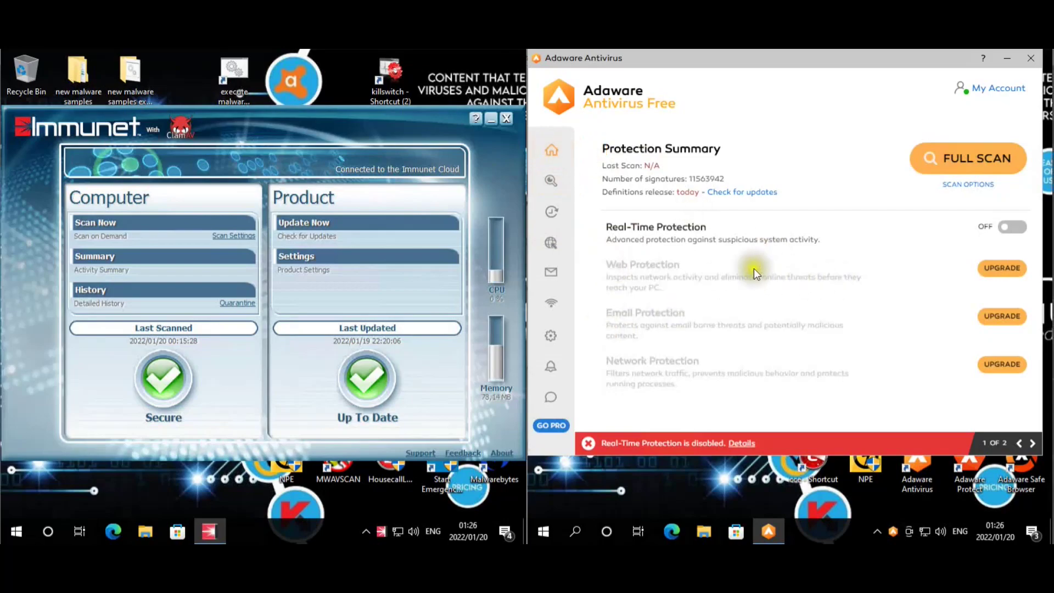
Switch Adaware's Real-Time Protection on from the Protection Summary page.
{"action": "right_click", "coordinate": [893, 524]}
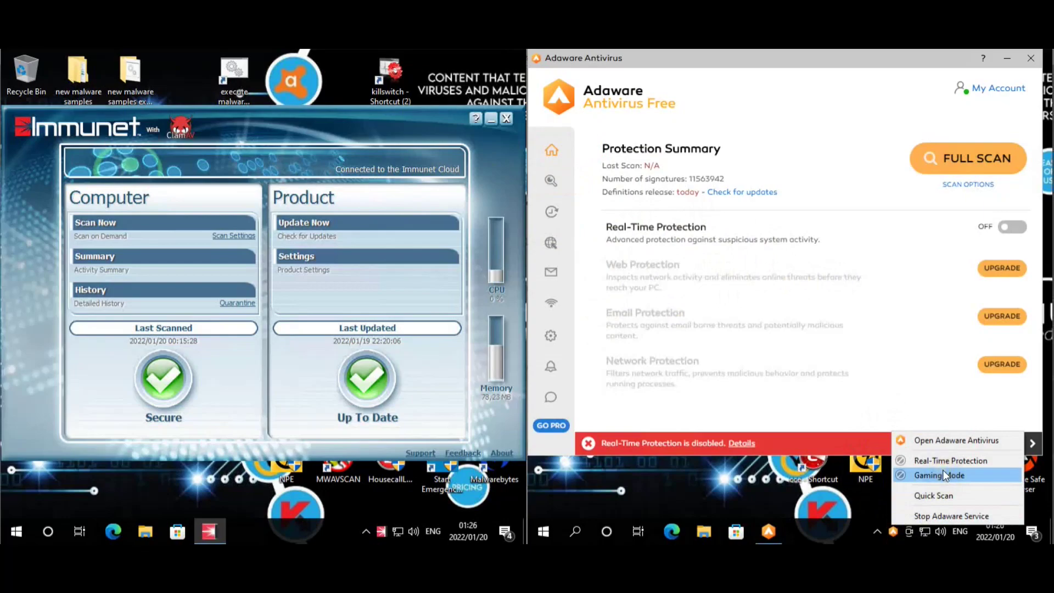
{"action": "left_click", "coordinate": [849, 492]}
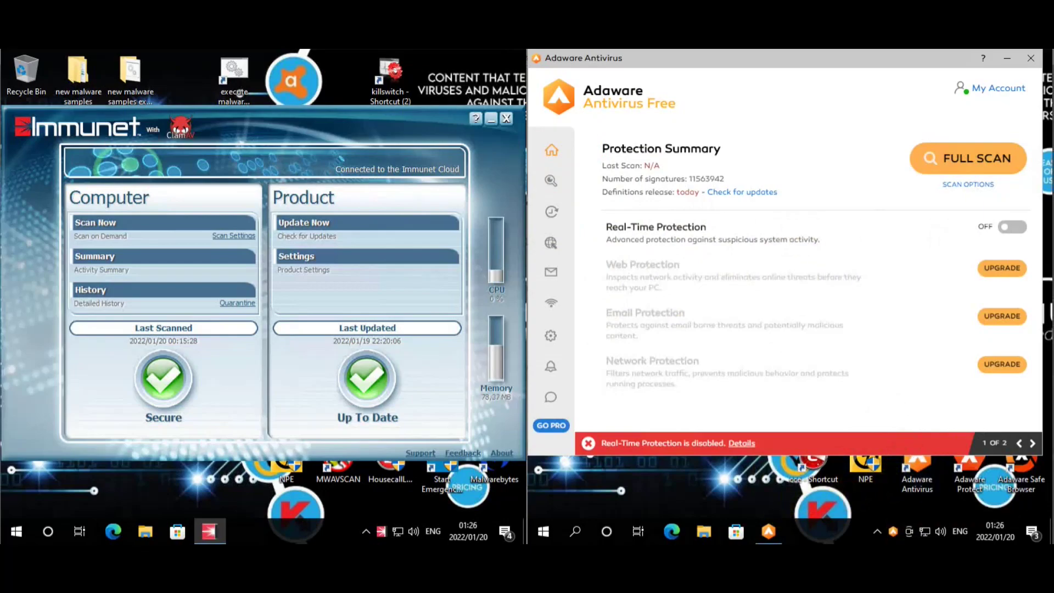
{"action": "left_click", "coordinate": [1012, 227]}
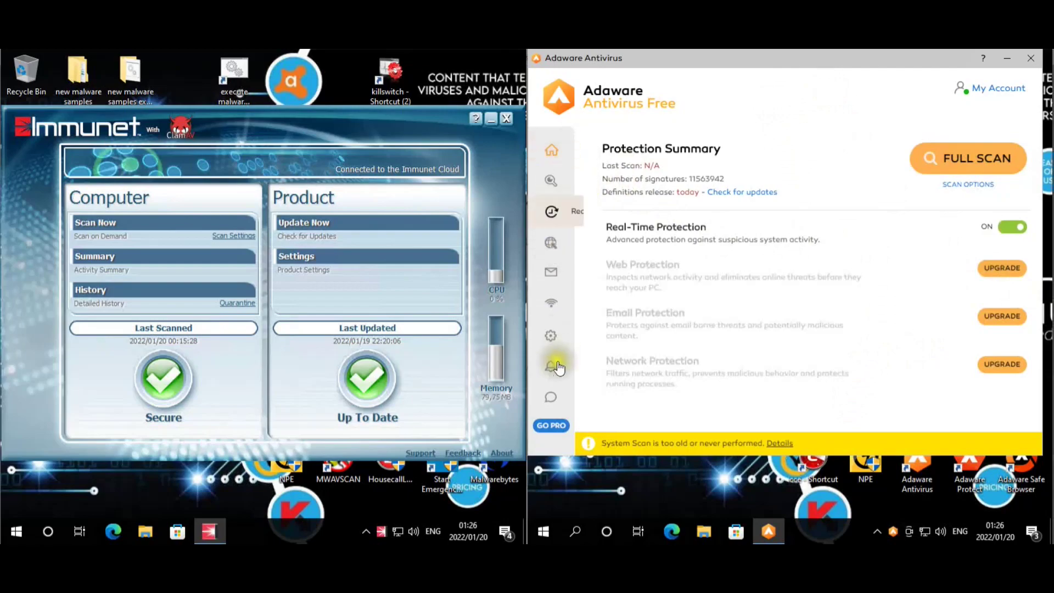
Open Adaware's advanced Real-Time Protection Settings and review the scan options list.
{"action": "left_click", "coordinate": [550, 211]}
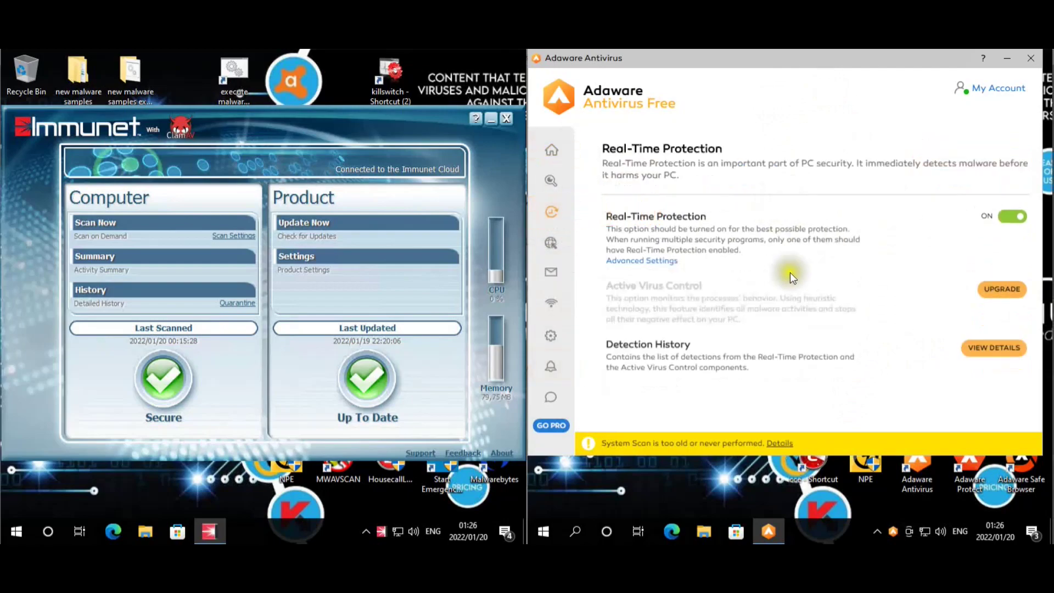
{"action": "left_click", "coordinate": [664, 261]}
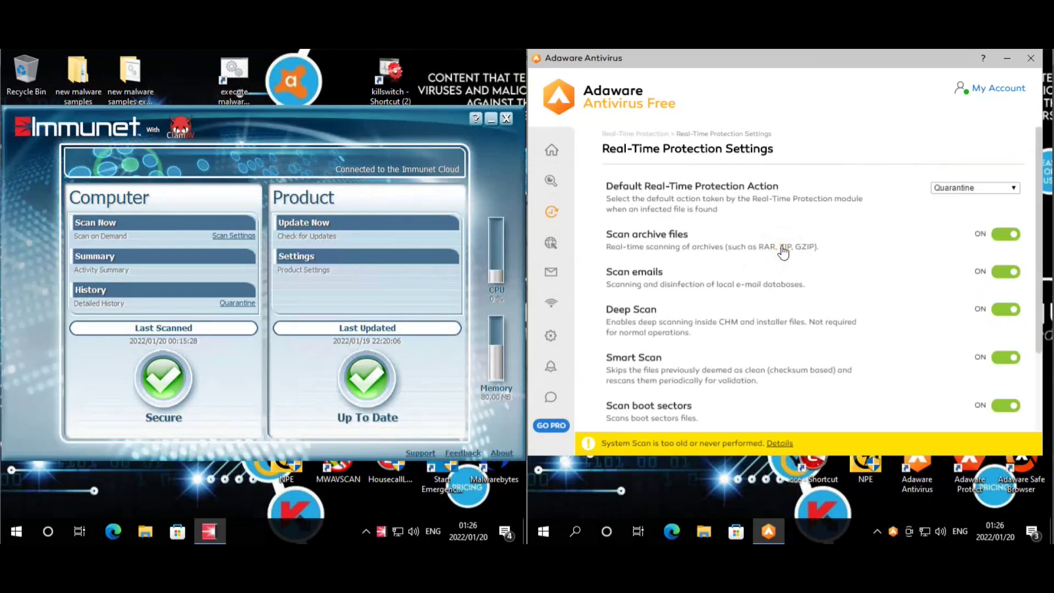
{"action": "scroll", "coordinate": [900, 234], "scroll_direction": "down", "scroll_amount": 1}
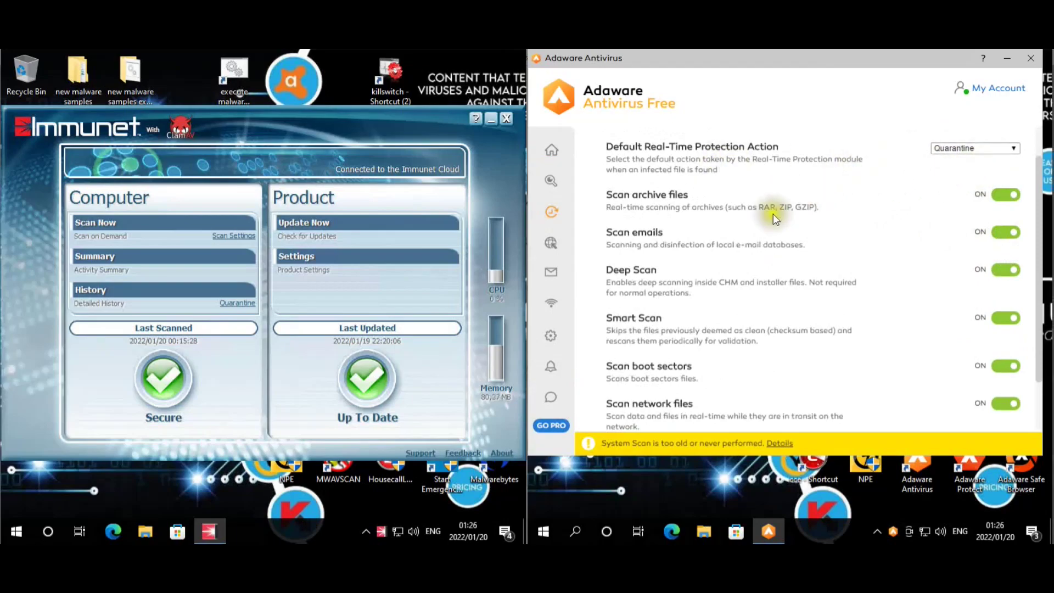
{"action": "scroll", "coordinate": [1010, 204], "scroll_direction": "down", "scroll_amount": 1}
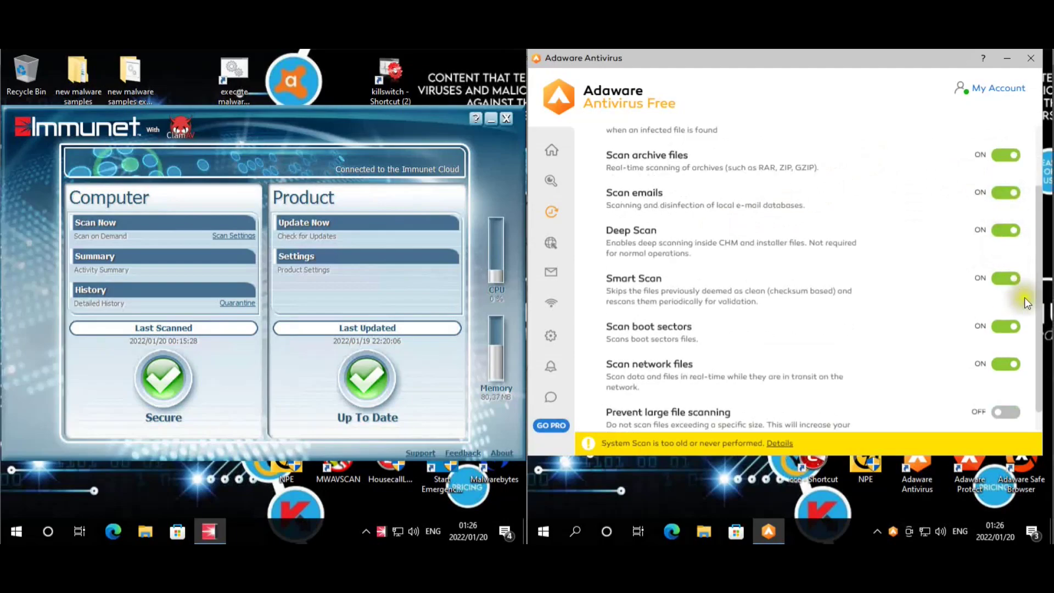
{"action": "scroll", "coordinate": [1015, 341], "scroll_direction": "down", "scroll_amount": 1}
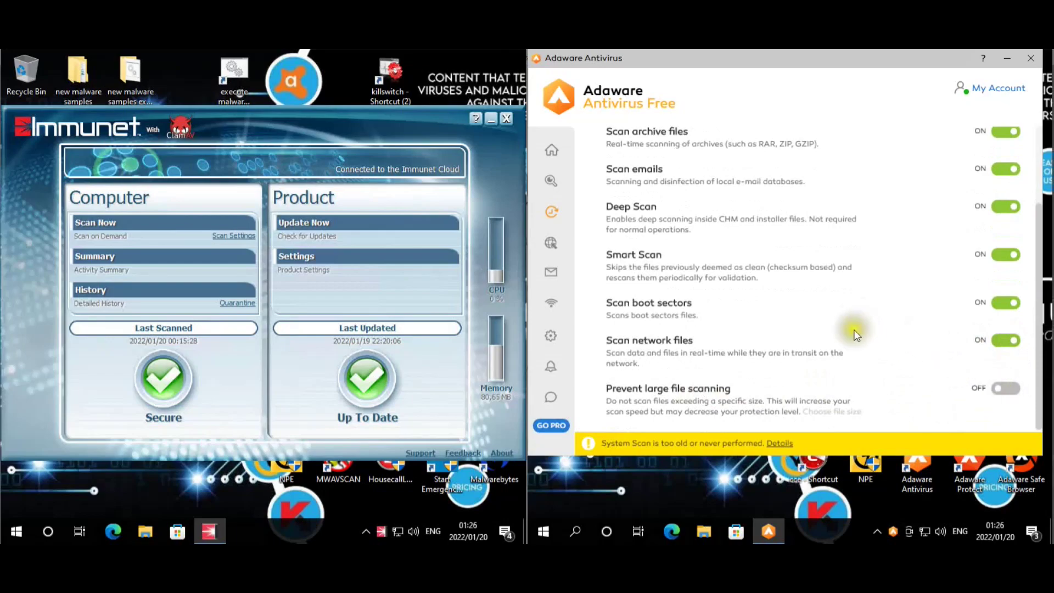
{"action": "scroll", "coordinate": [894, 237], "scroll_direction": "up", "scroll_amount": 3}
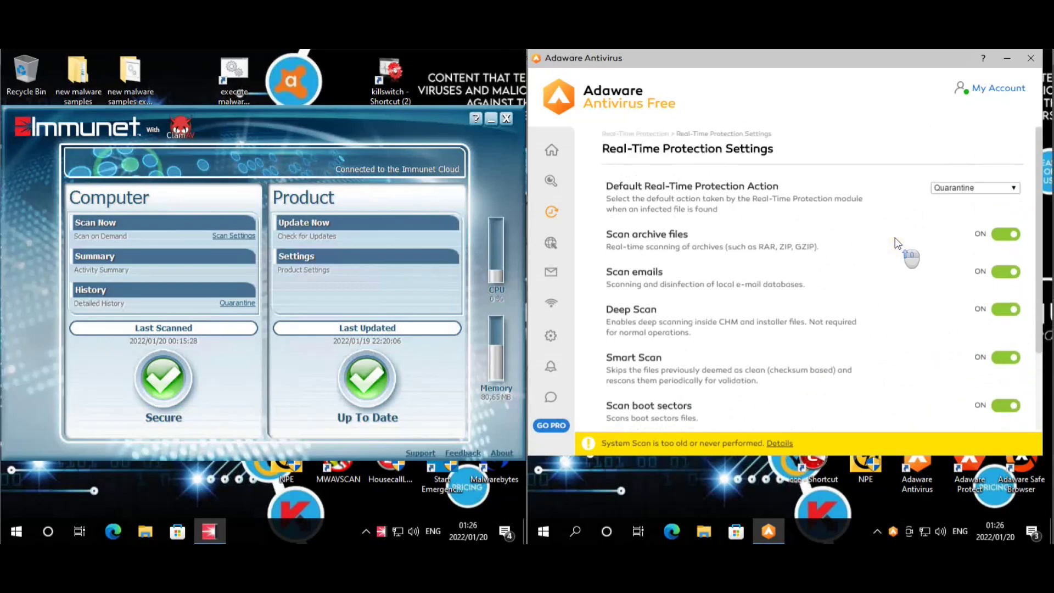
Browse Adaware's Web, Email, Network and app-management settings pages.
{"action": "left_click", "coordinate": [559, 245]}
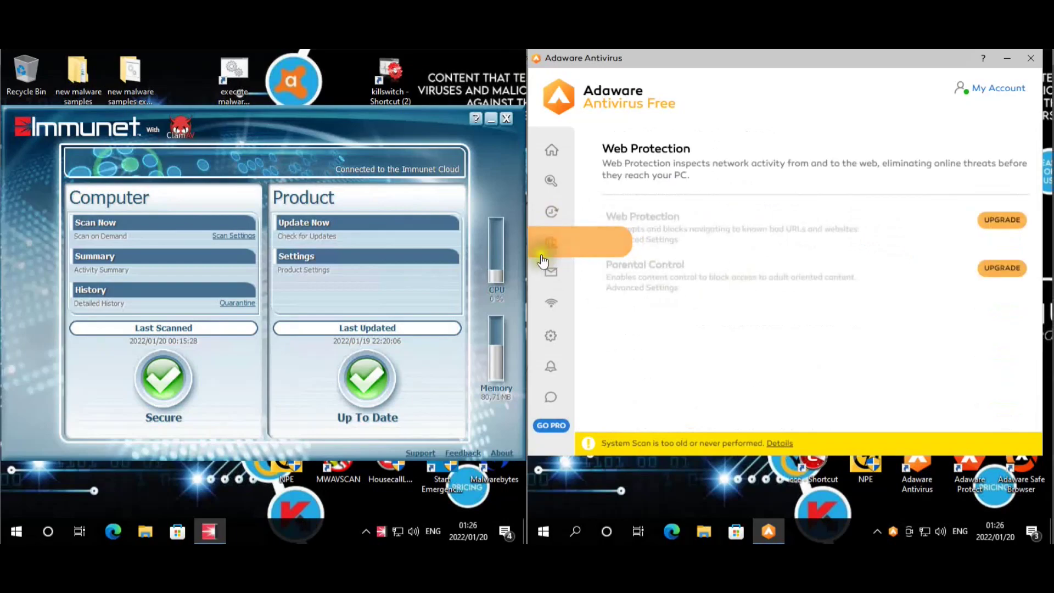
{"action": "left_click", "coordinate": [616, 278]}
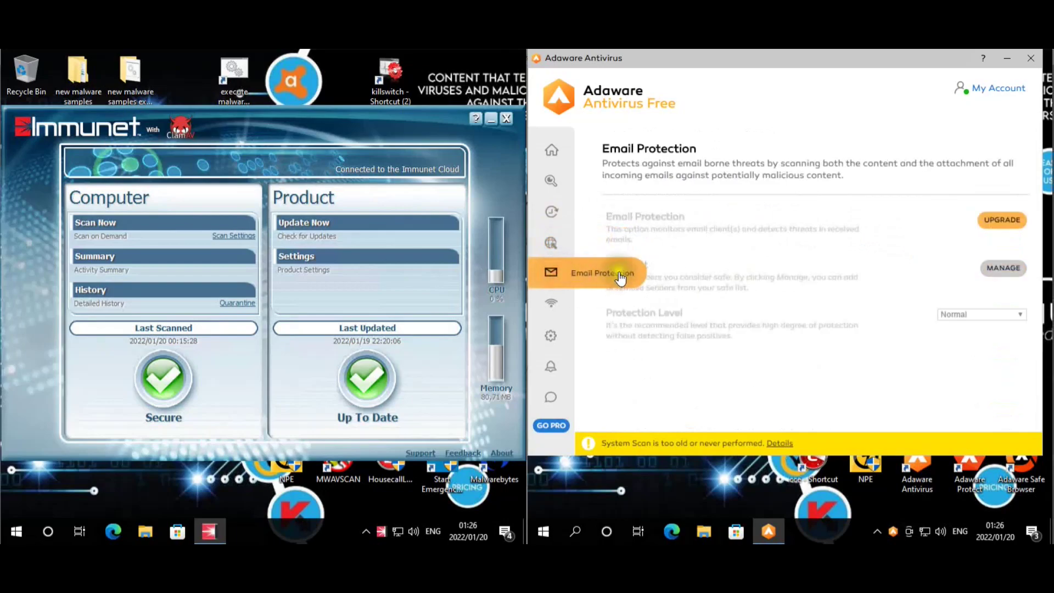
{"action": "left_click", "coordinate": [581, 304]}
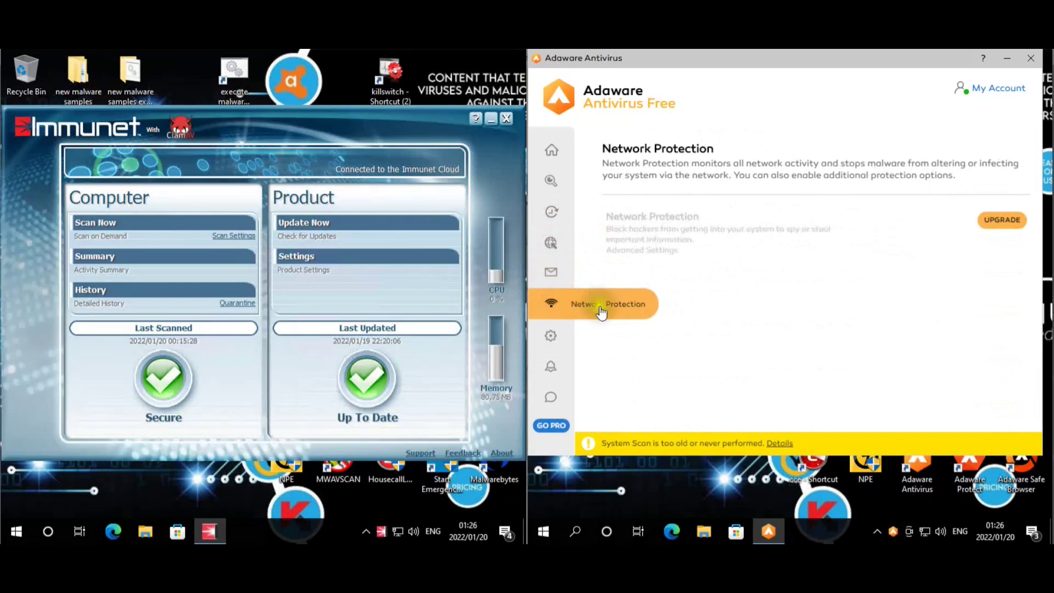
{"action": "left_click", "coordinate": [592, 336]}
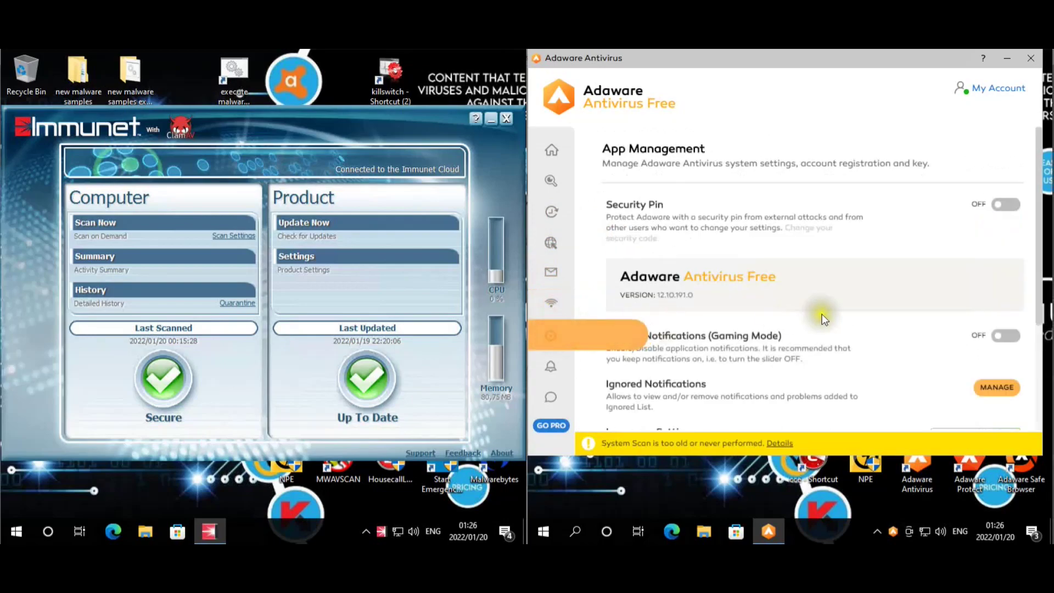
{"action": "scroll", "coordinate": [863, 280], "scroll_direction": "down", "scroll_amount": 2}
{"action": "scroll", "coordinate": [845, 282], "scroll_direction": "down", "scroll_amount": 2}
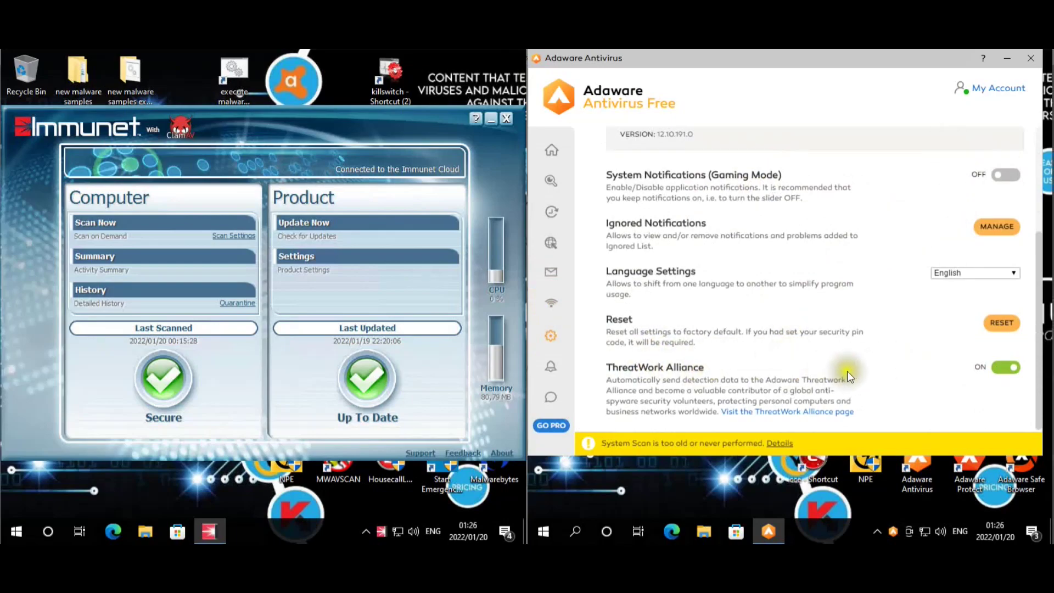
Check the Notification, Help, Real-Time and Scan pages, return Home, and disable real-time protection.
{"action": "left_click", "coordinate": [550, 366]}
{"action": "left_click", "coordinate": [550, 397]}
{"action": "left_click", "coordinate": [551, 215]}
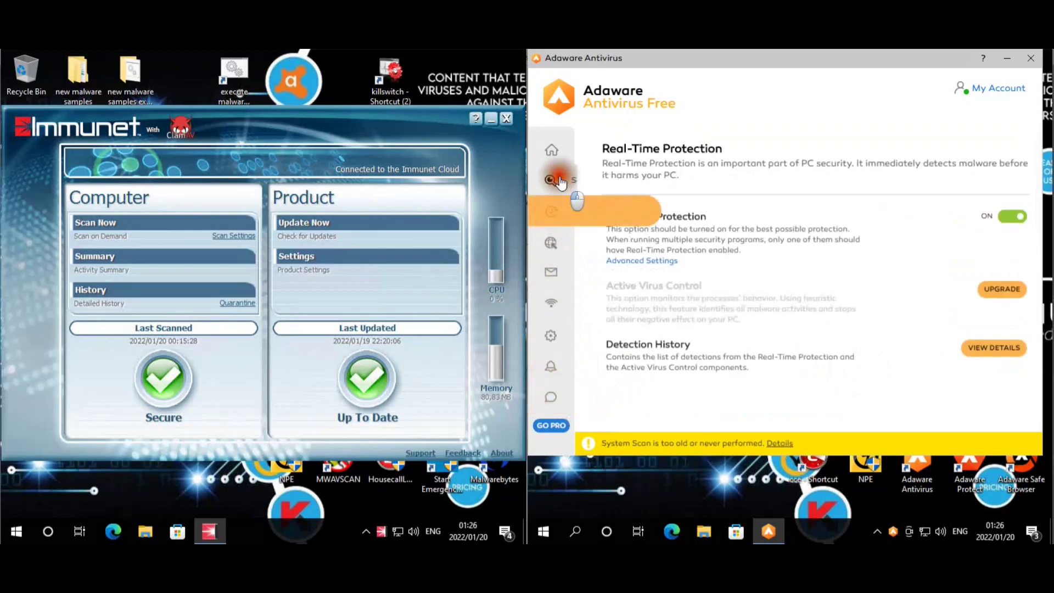
{"action": "left_click", "coordinate": [552, 180]}
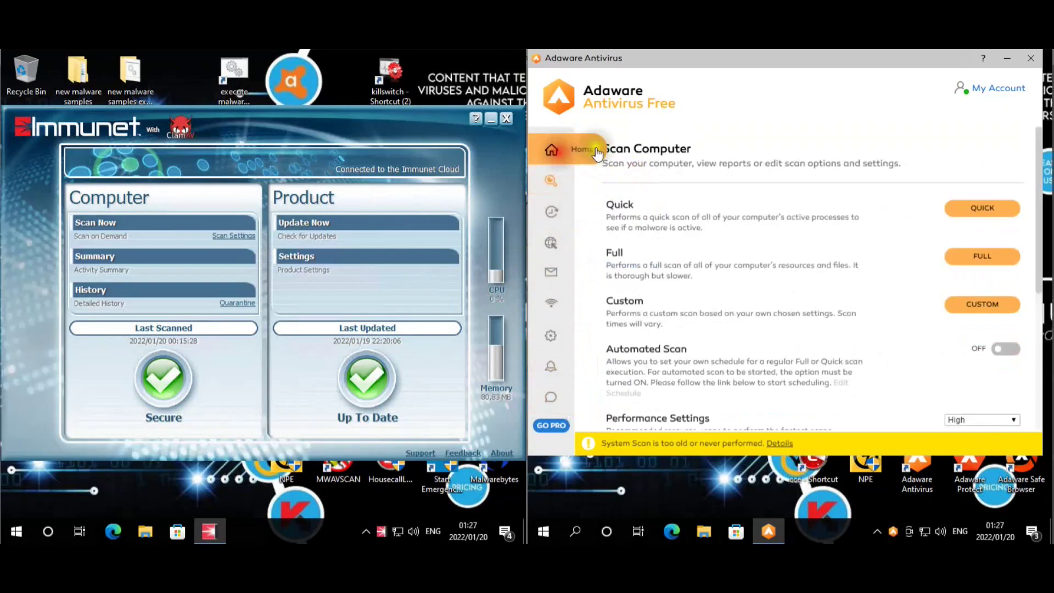
{"action": "left_click", "coordinate": [552, 150]}
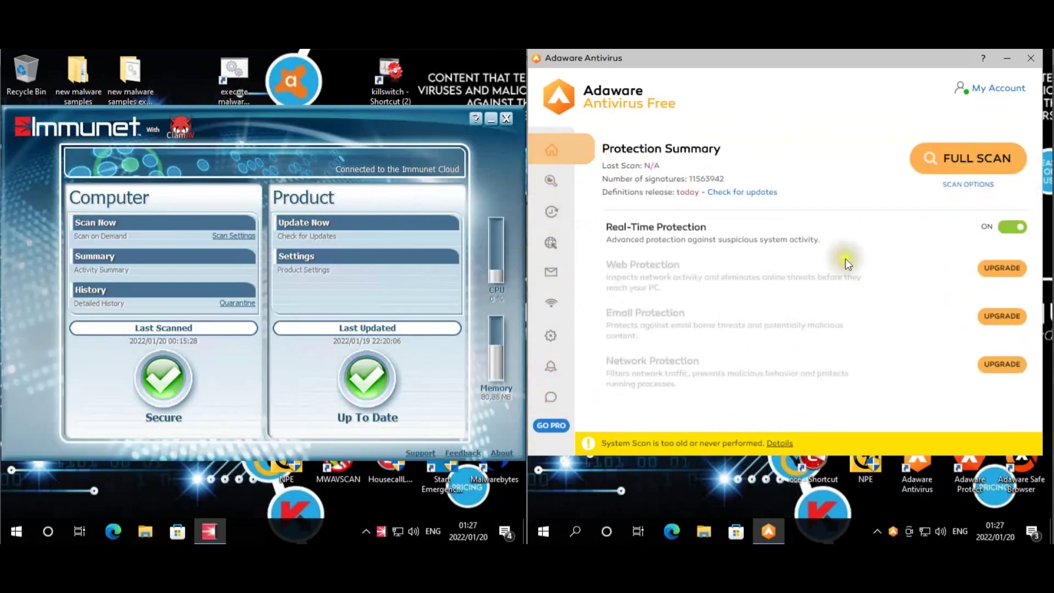
{"action": "right_click", "coordinate": [892, 532]}
{"action": "left_click", "coordinate": [922, 470]}
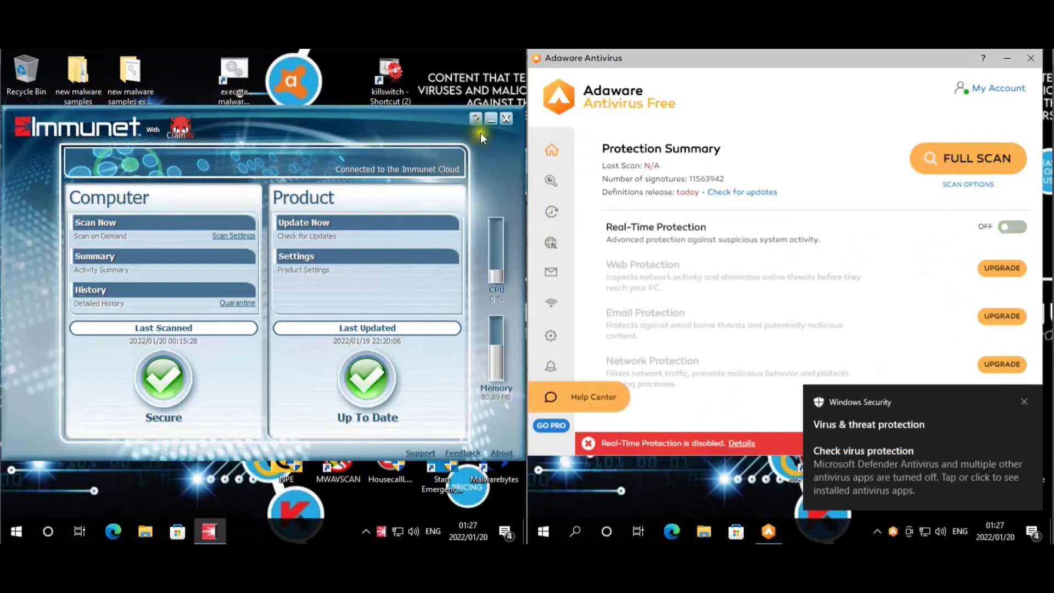
Open the extracted malware samples folder and reposition its window.
{"action": "left_click_drag", "start_coordinate": [664, 58], "coordinate": [684, 113]}
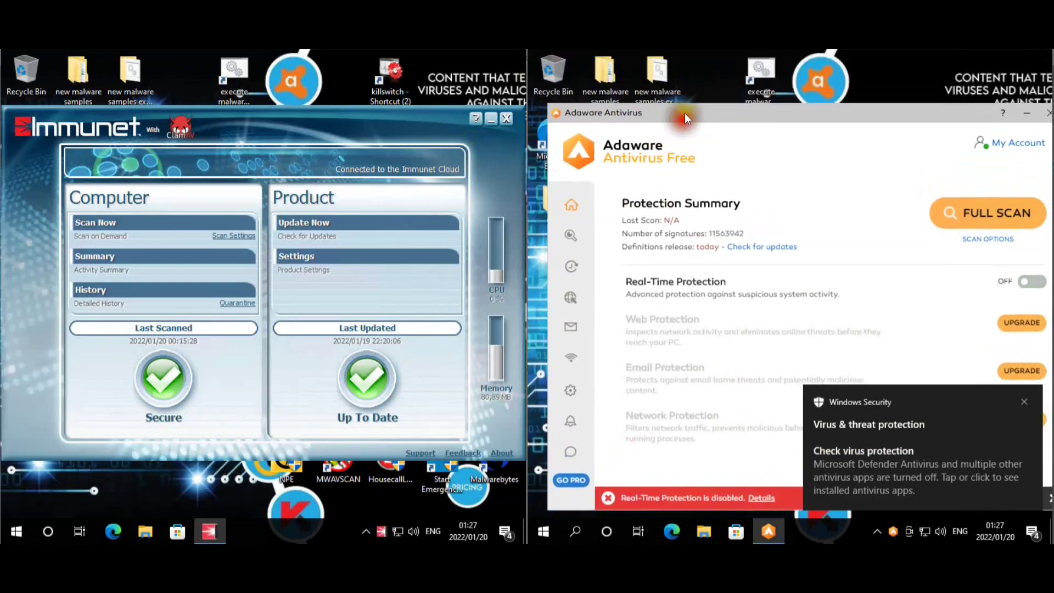
{"action": "double_click", "coordinate": [670, 64]}
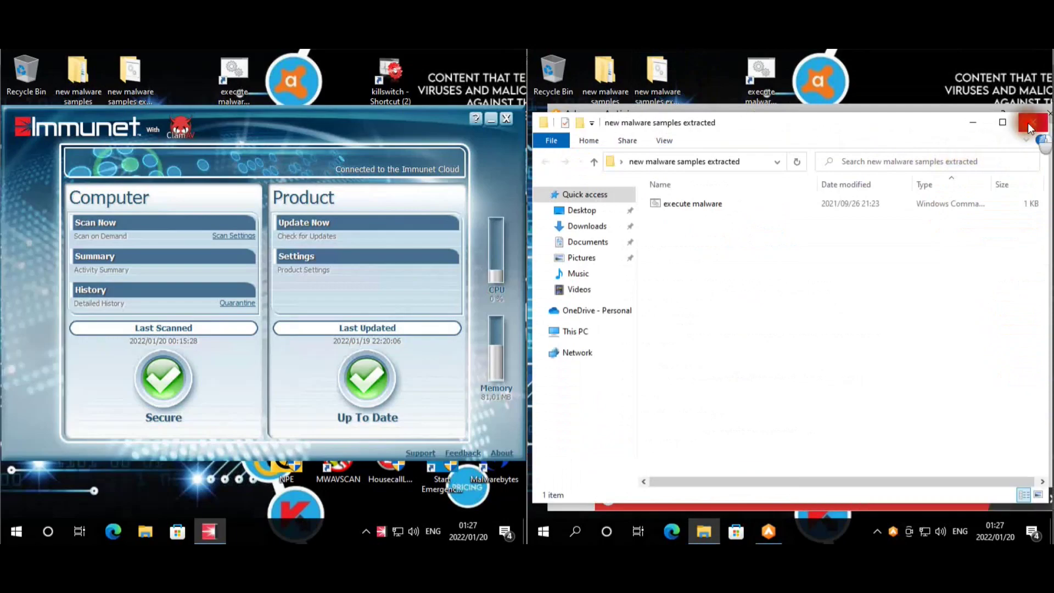
{"action": "left_click", "coordinate": [1032, 122]}
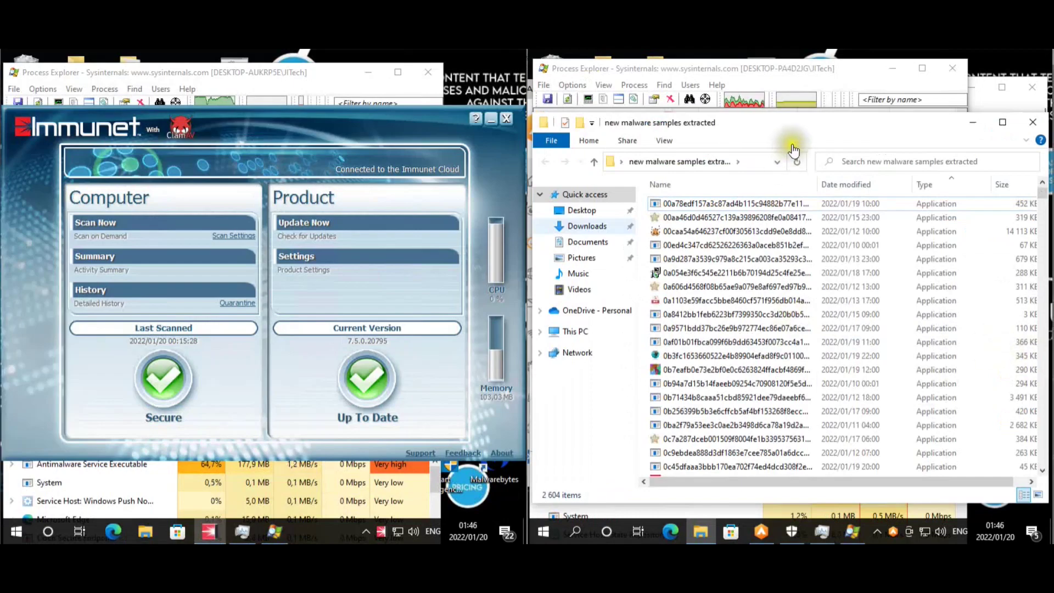
{"action": "left_click_drag", "start_coordinate": [800, 117], "coordinate": [782, 88]}
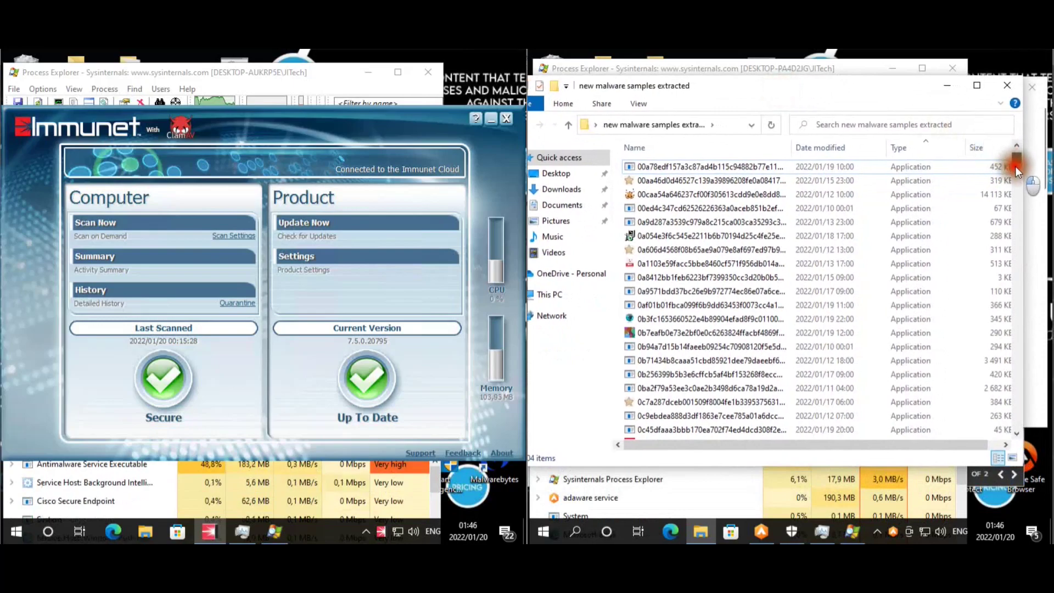
{"action": "left_click_drag", "start_coordinate": [1015, 166], "coordinate": [1017, 187]}
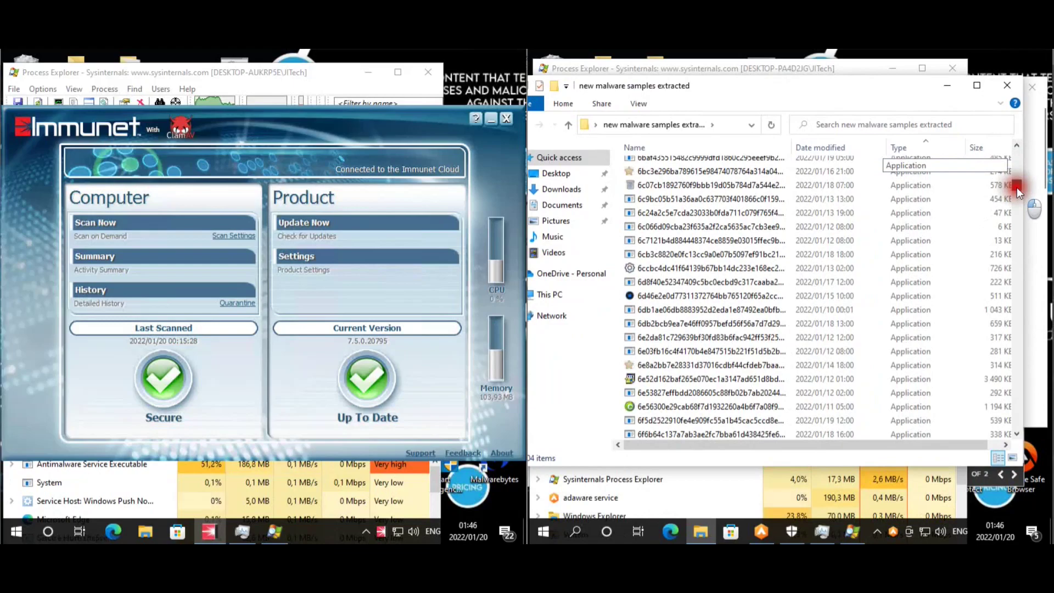
{"action": "left_click_drag", "start_coordinate": [751, 91], "coordinate": [771, 87]}
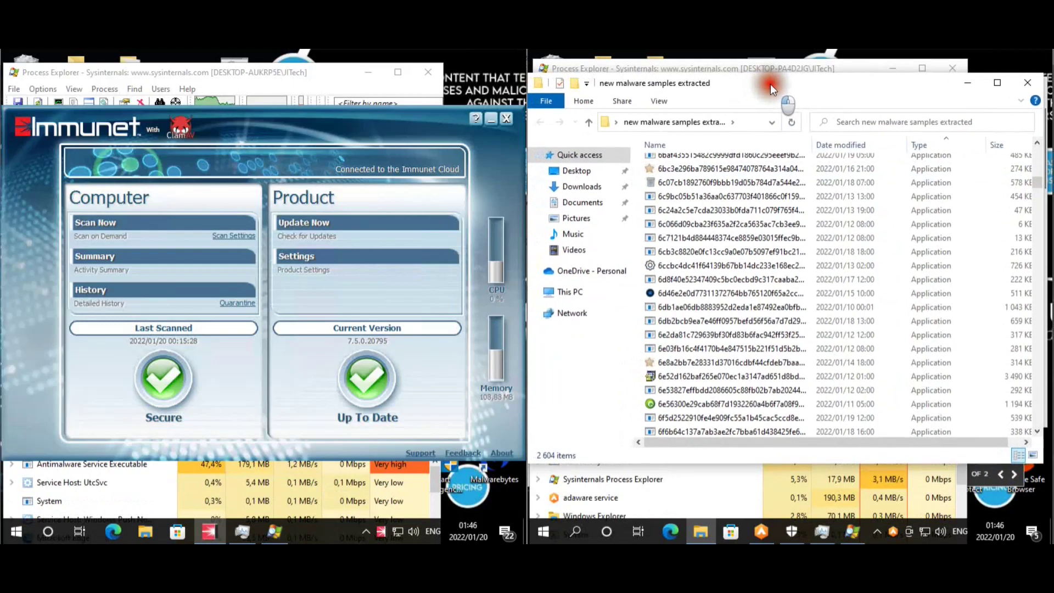
Close the samples folder and Windows Security, then bring Adaware back up from the tray.
{"action": "left_click_drag", "start_coordinate": [1036, 182], "coordinate": [1047, 426]}
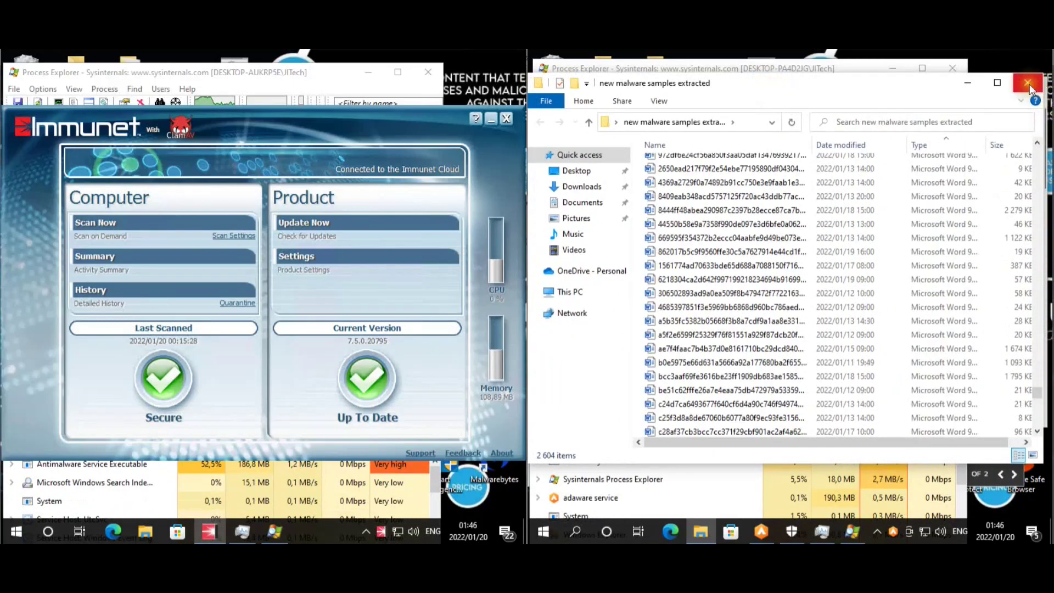
{"action": "left_click", "coordinate": [1028, 85]}
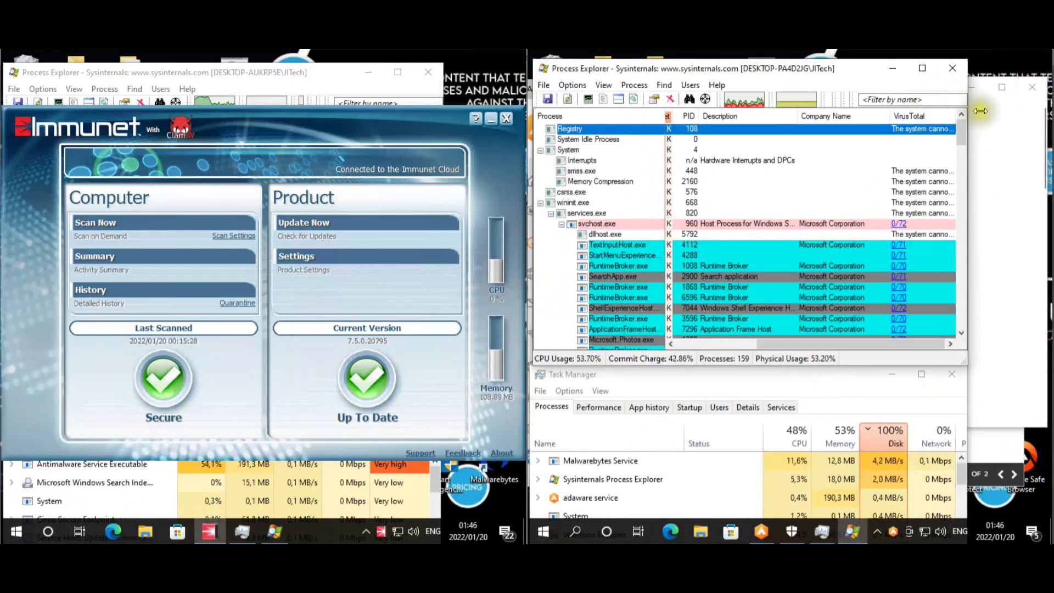
{"action": "left_click", "coordinate": [1031, 87]}
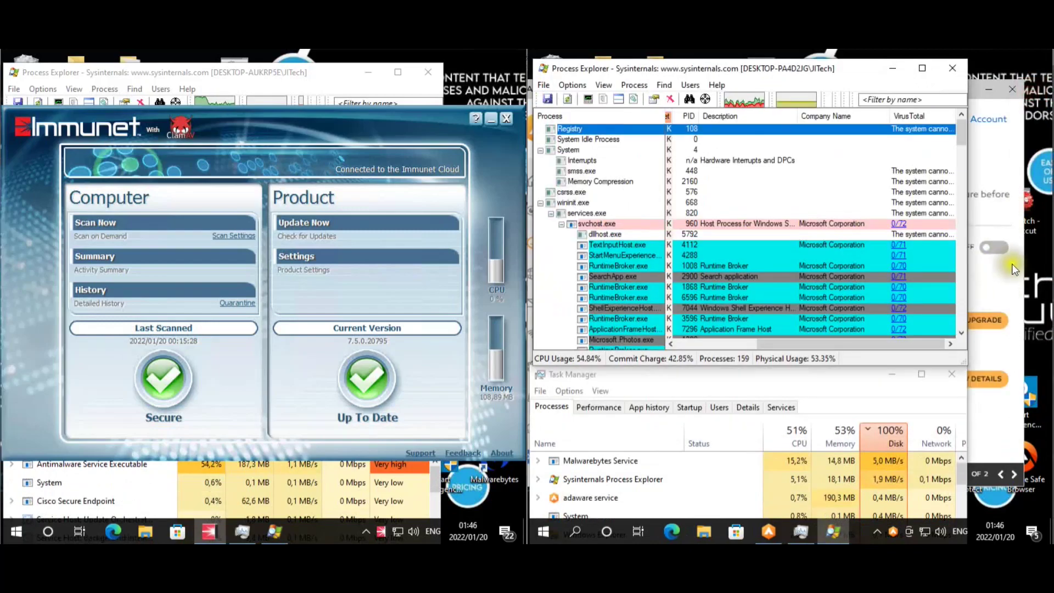
{"action": "left_click", "coordinate": [892, 531]}
{"action": "right_click", "coordinate": [891, 532]}
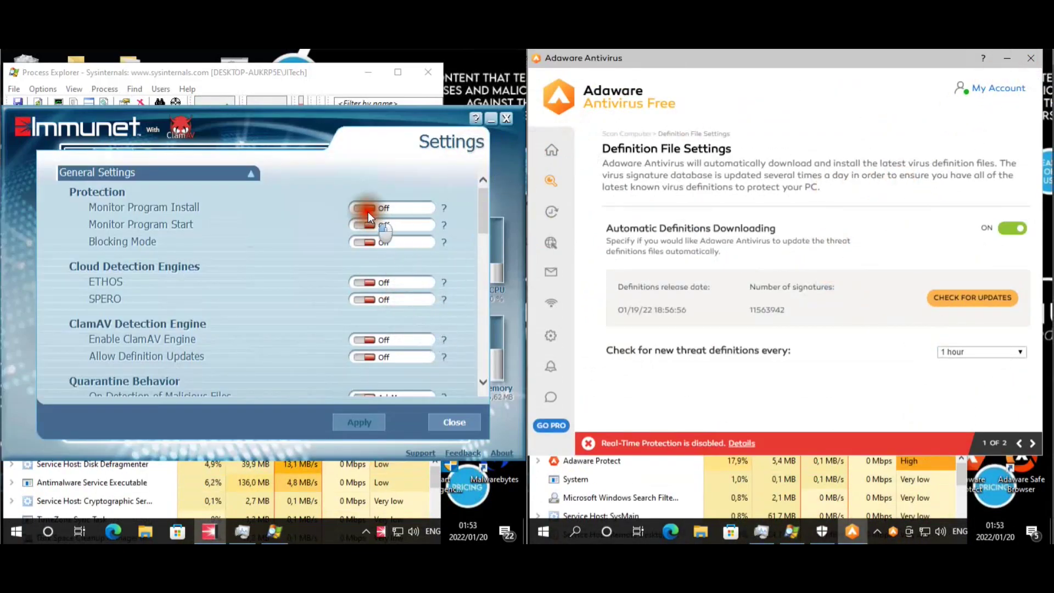
Turn on Immunet's blocking mode, program install and start monitoring, and the SPERO engine.
{"action": "left_click", "coordinate": [373, 225]}
{"action": "left_click", "coordinate": [364, 242]}
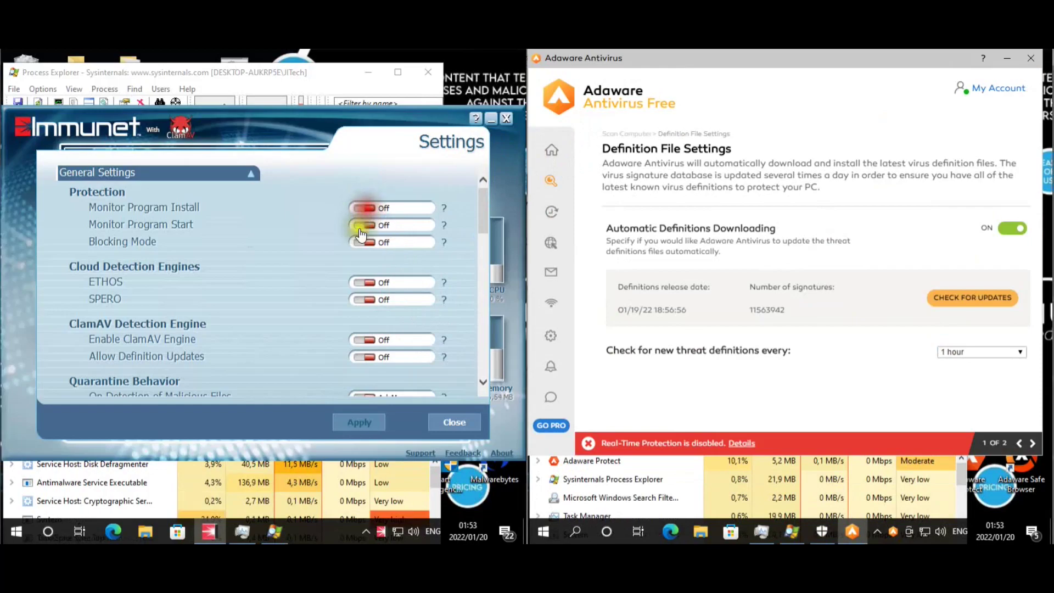
{"action": "left_click", "coordinate": [364, 207]}
{"action": "left_click", "coordinate": [364, 299]}
{"action": "scroll", "coordinate": [404, 244], "scroll_direction": "down", "scroll_amount": 15}
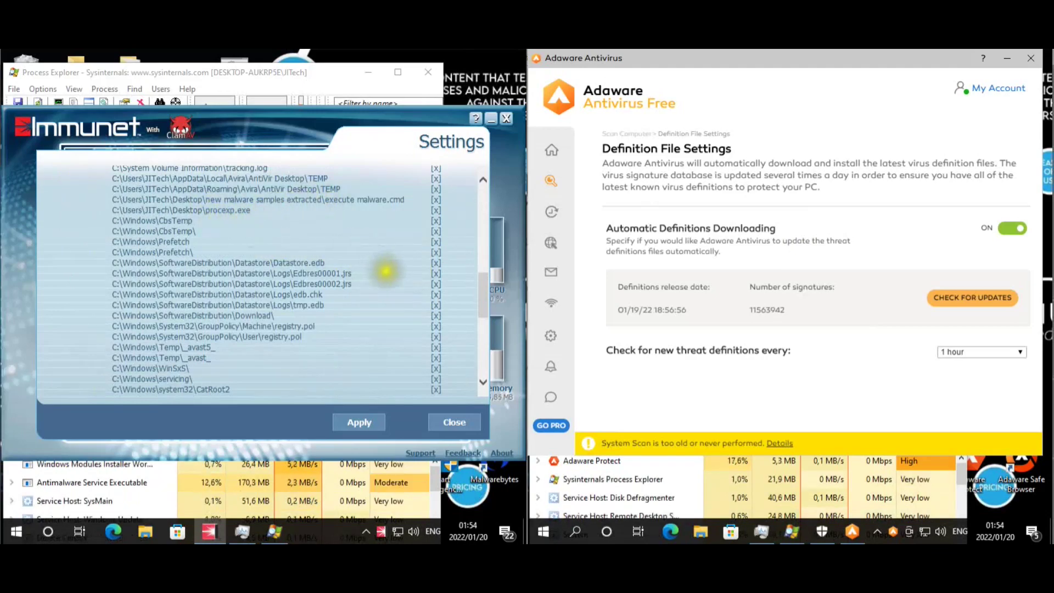
{"action": "scroll", "coordinate": [362, 263], "scroll_direction": "down", "scroll_amount": 6}
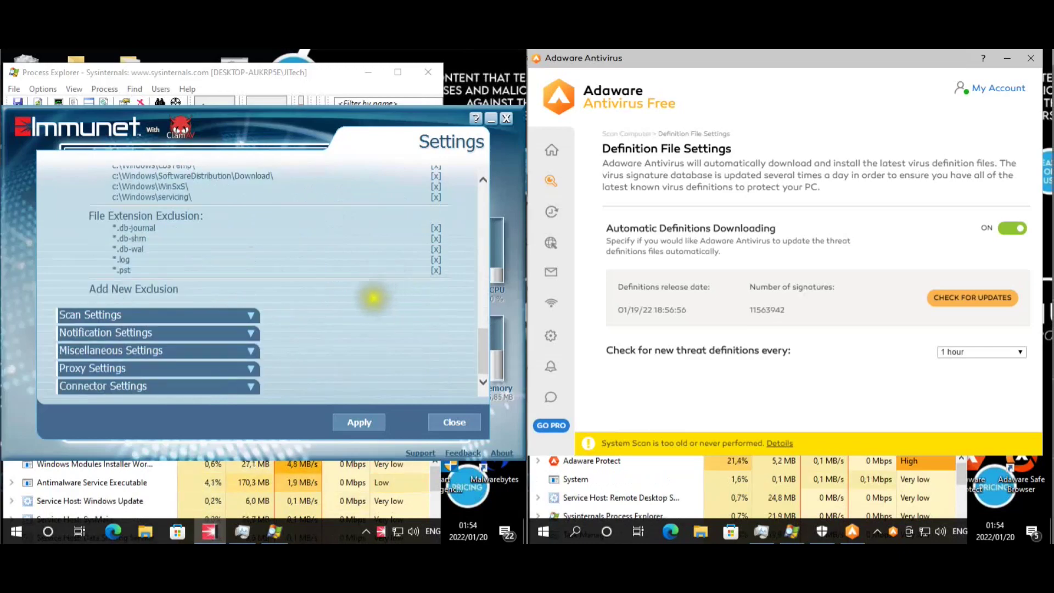
Enable archive and packed-file scanning under Scan Settings and apply the changes.
{"action": "left_click", "coordinate": [245, 319]}
{"action": "scroll", "coordinate": [351, 302], "scroll_direction": "down", "scroll_amount": 2}
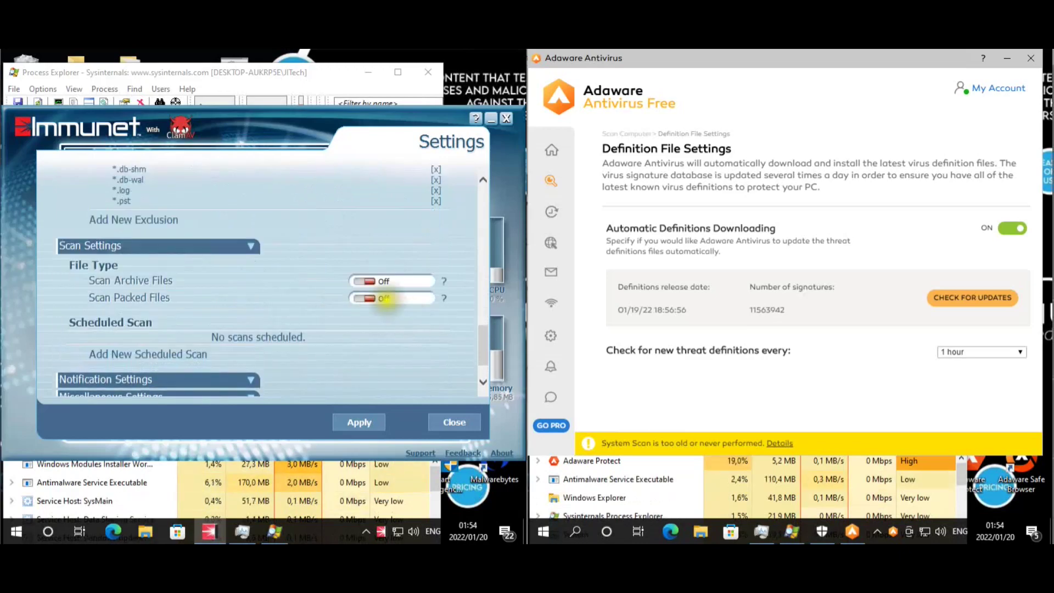
{"action": "left_click", "coordinate": [365, 298]}
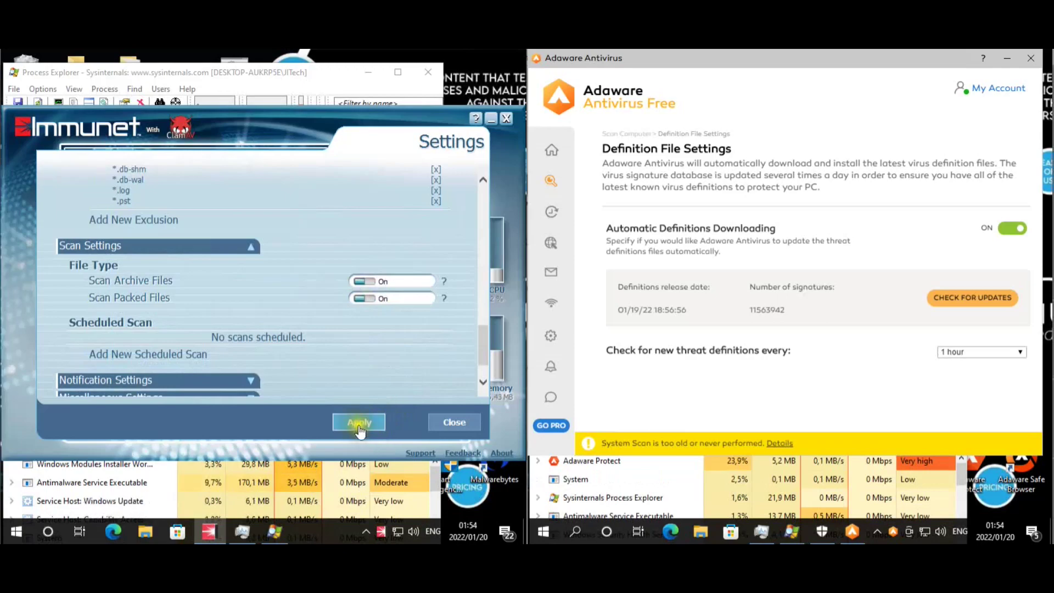
{"action": "scroll", "coordinate": [359, 351], "scroll_direction": "down", "scroll_amount": 1}
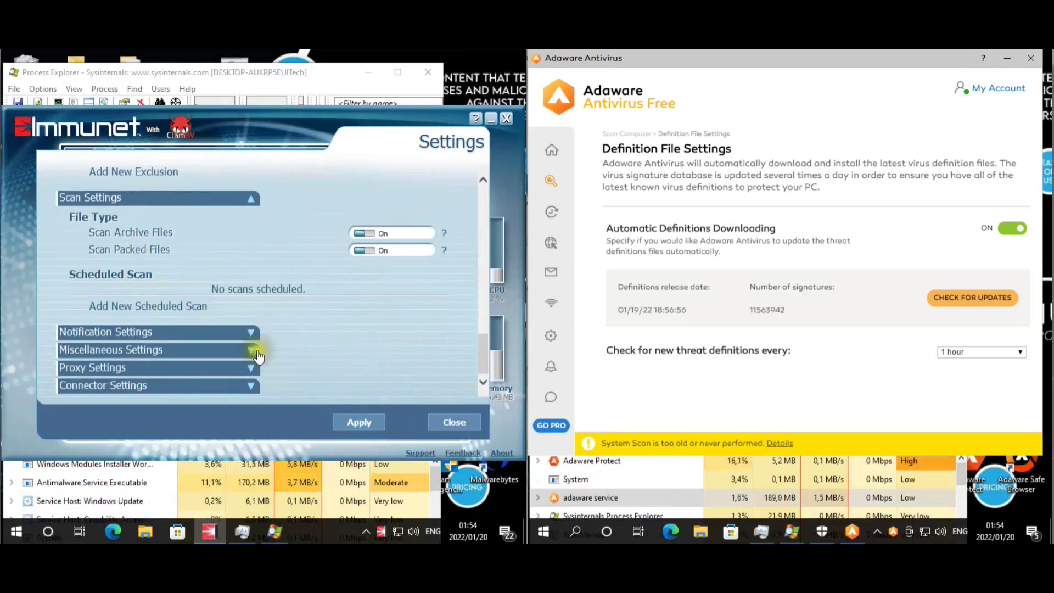
{"action": "left_click", "coordinate": [249, 333]}
{"action": "scroll", "coordinate": [264, 334], "scroll_direction": "down", "scroll_amount": 2}
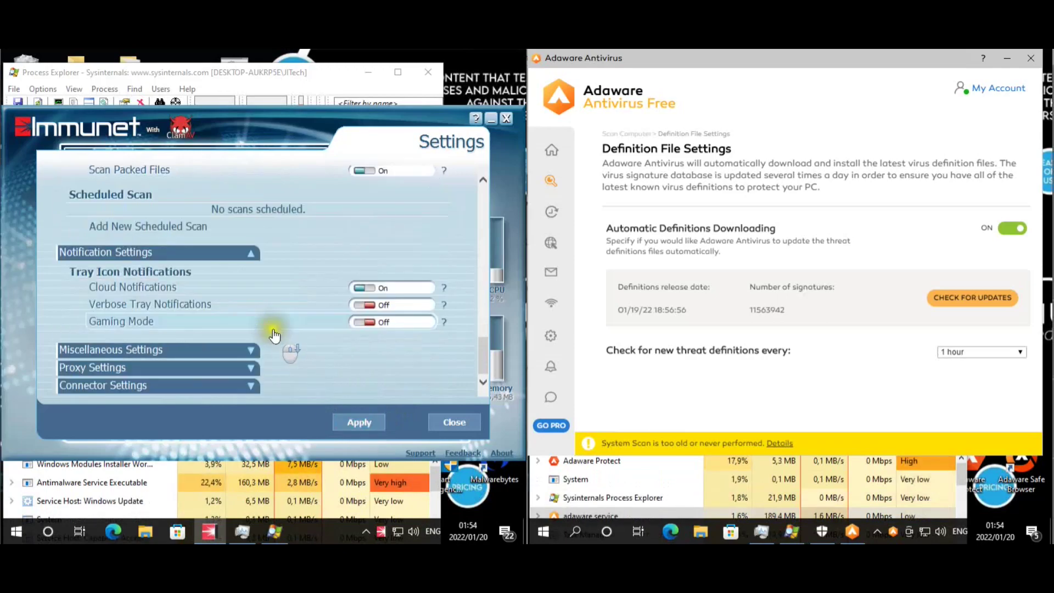
{"action": "left_click", "coordinate": [204, 348]}
{"action": "scroll", "coordinate": [329, 345], "scroll_direction": "down", "scroll_amount": 1}
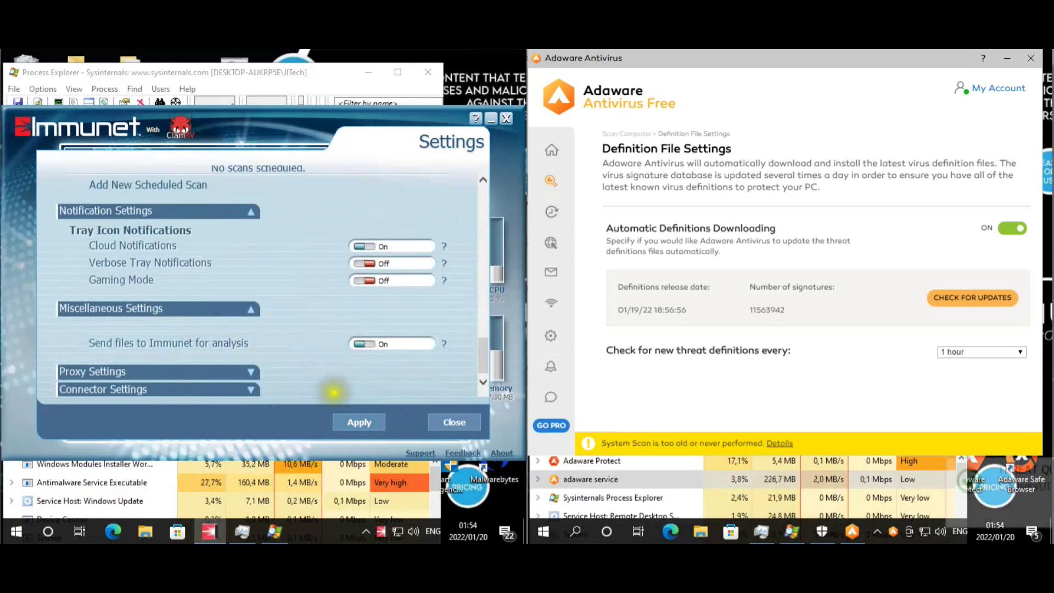
{"action": "left_click", "coordinate": [365, 420]}
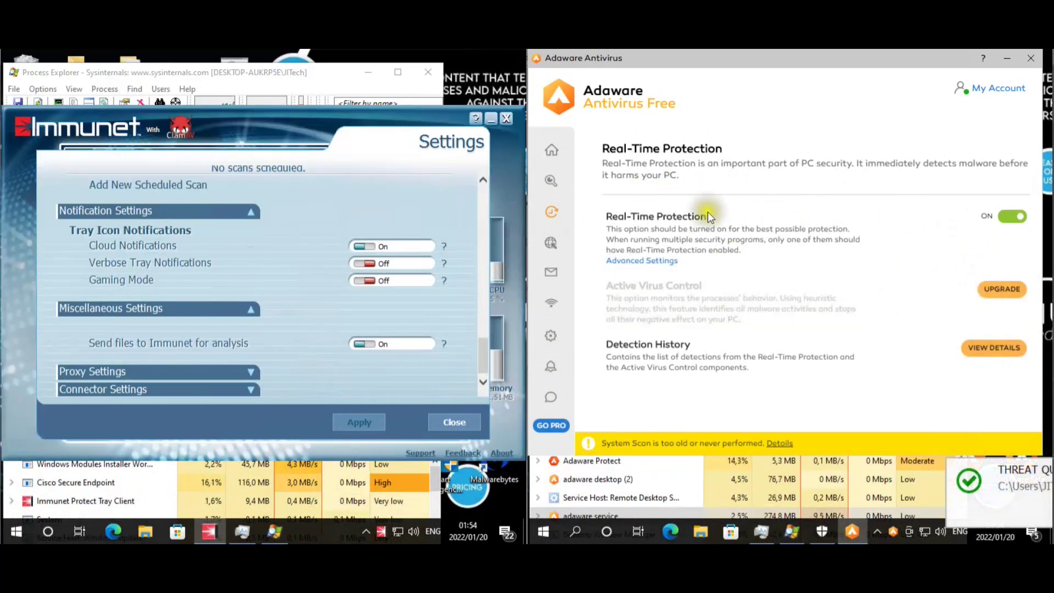
Review Adaware's advanced real-time scan toggles, then close the Adaware window.
{"action": "left_click", "coordinate": [666, 260]}
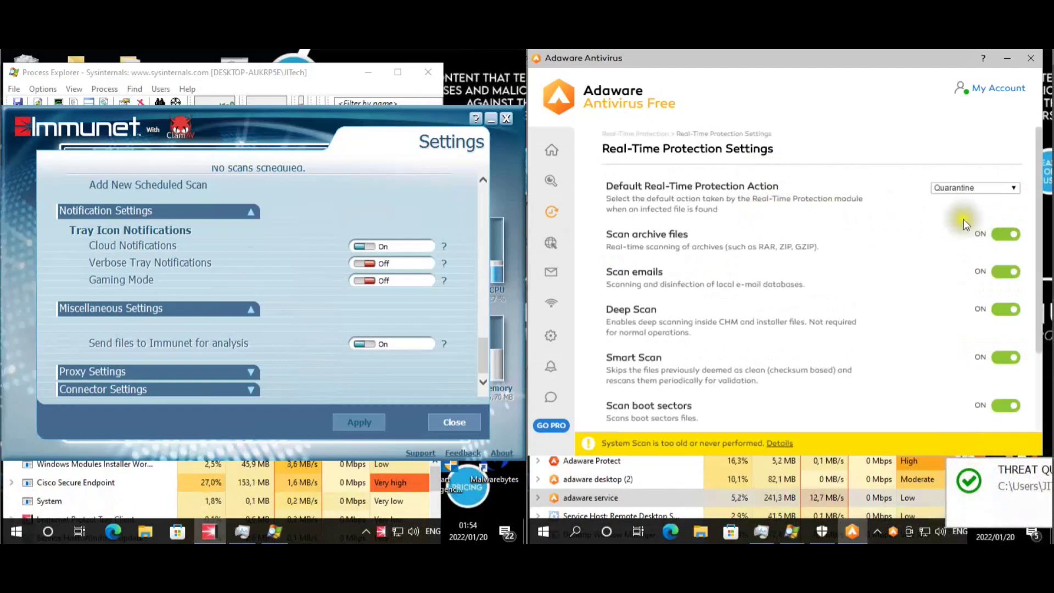
{"action": "scroll", "coordinate": [933, 214], "scroll_direction": "down", "scroll_amount": 3}
{"action": "scroll", "coordinate": [845, 296], "scroll_direction": "up", "scroll_amount": 2}
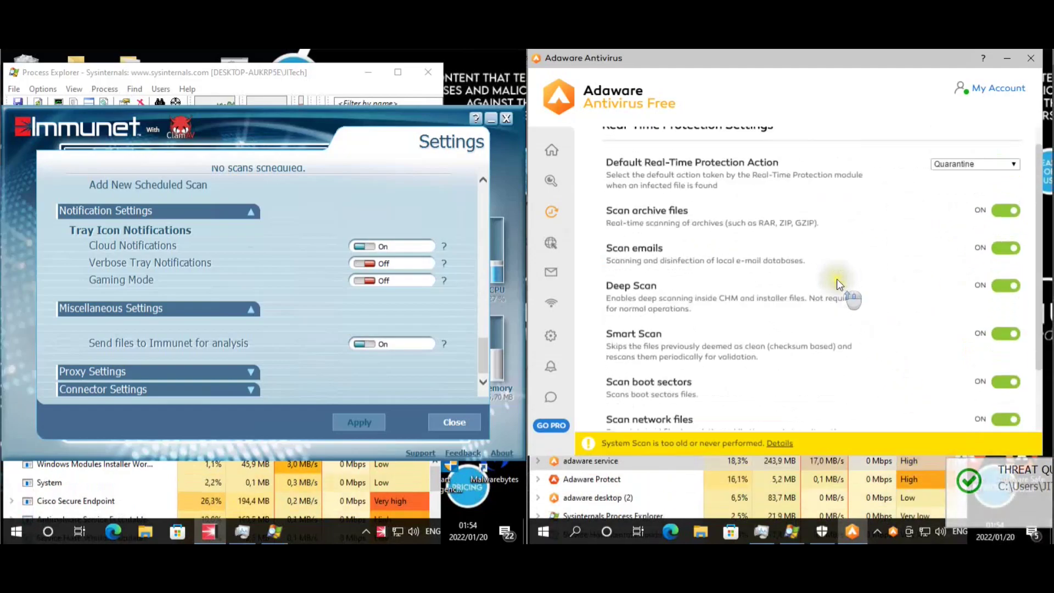
{"action": "left_click", "coordinate": [1030, 58]}
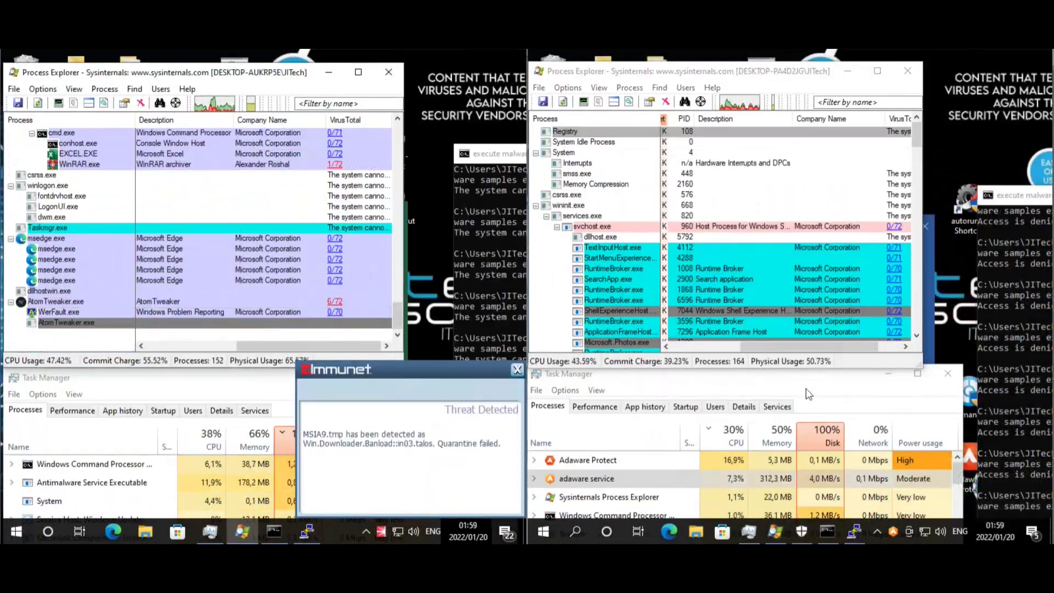
Run the execute-malware script on both machines and watch Process Explorer and antivirus alerts.
{"action": "left_click", "coordinate": [663, 266]}
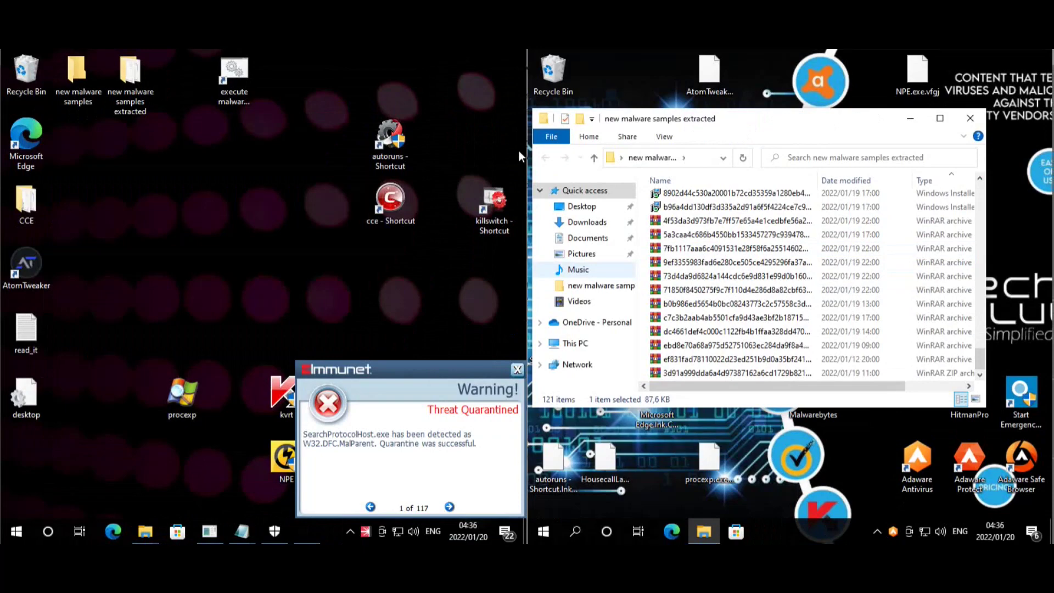
Select a WinRAR sample archive, then close the left machine's extracted samples folder windows.
{"action": "left_click", "coordinate": [853, 236]}
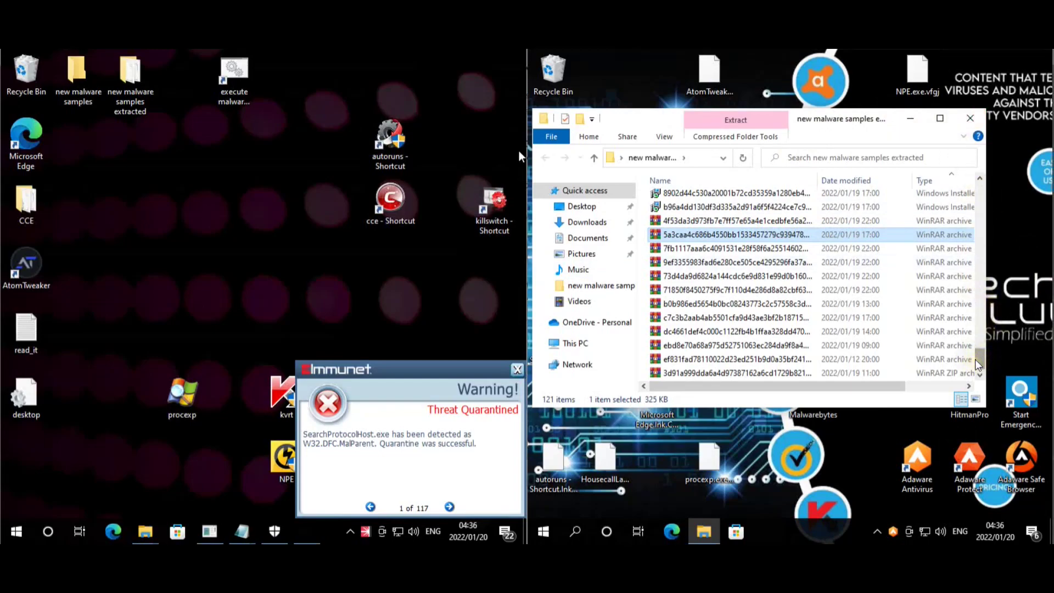
{"action": "scroll", "coordinate": [978, 364], "scroll_direction": "up", "scroll_amount": 5}
{"action": "scroll", "coordinate": [977, 364], "scroll_direction": "down", "scroll_amount": 5}
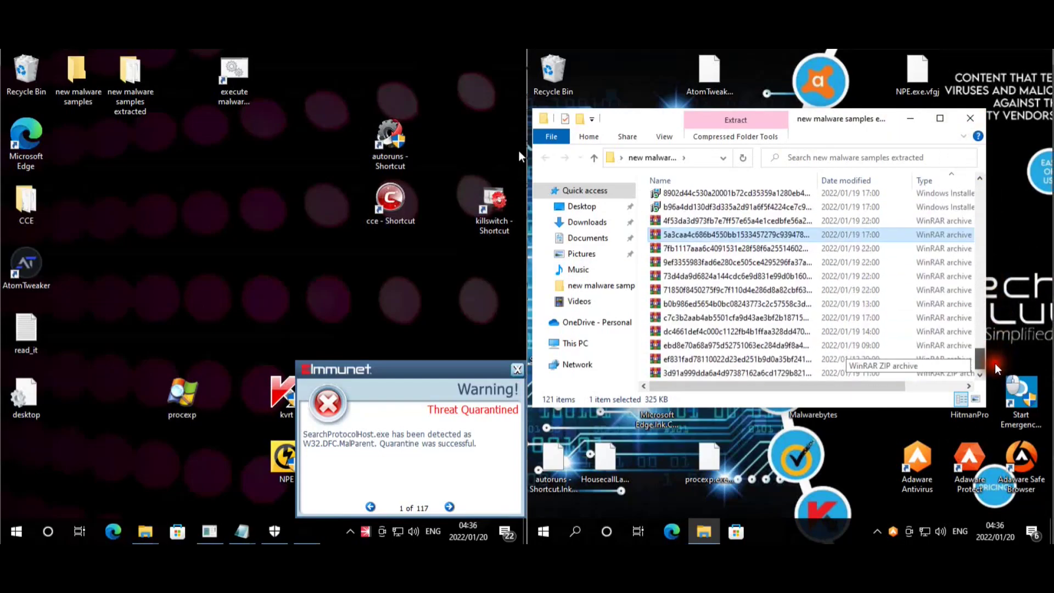
{"action": "left_click", "coordinate": [971, 119]}
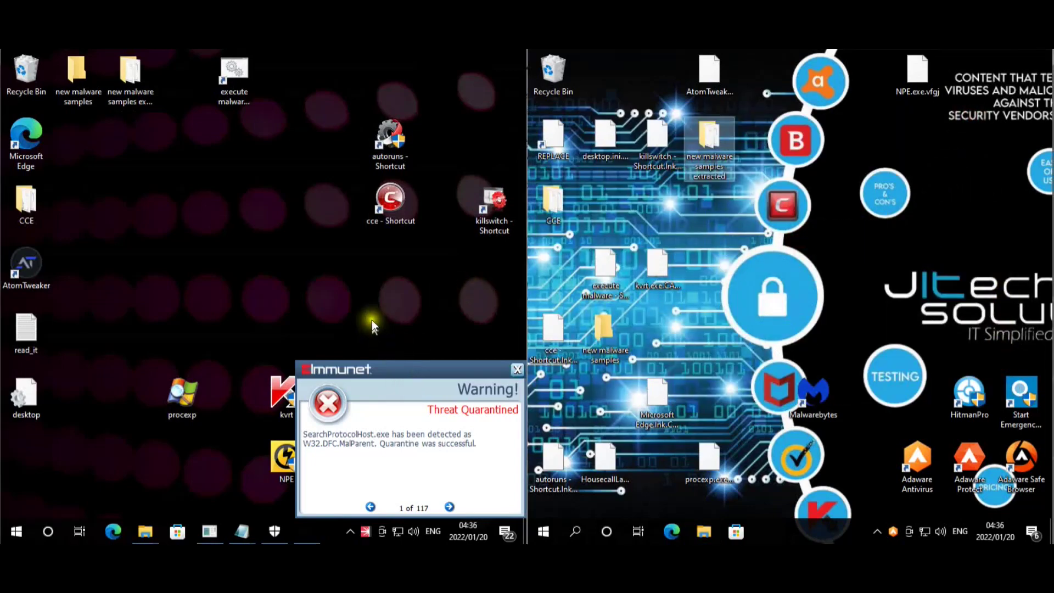
{"action": "double_click", "coordinate": [129, 81]}
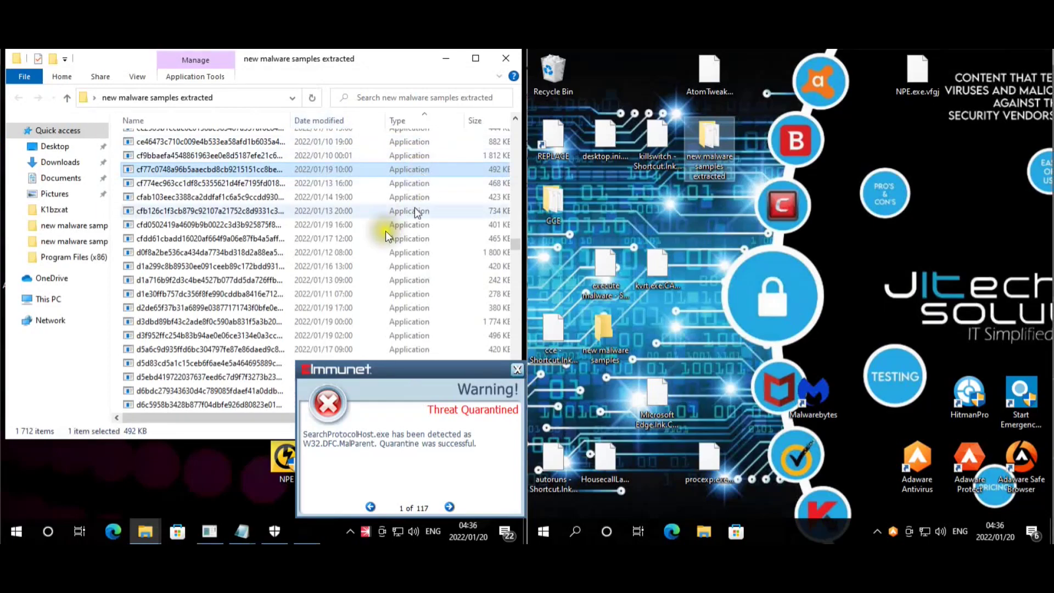
{"action": "left_click", "coordinate": [498, 62]}
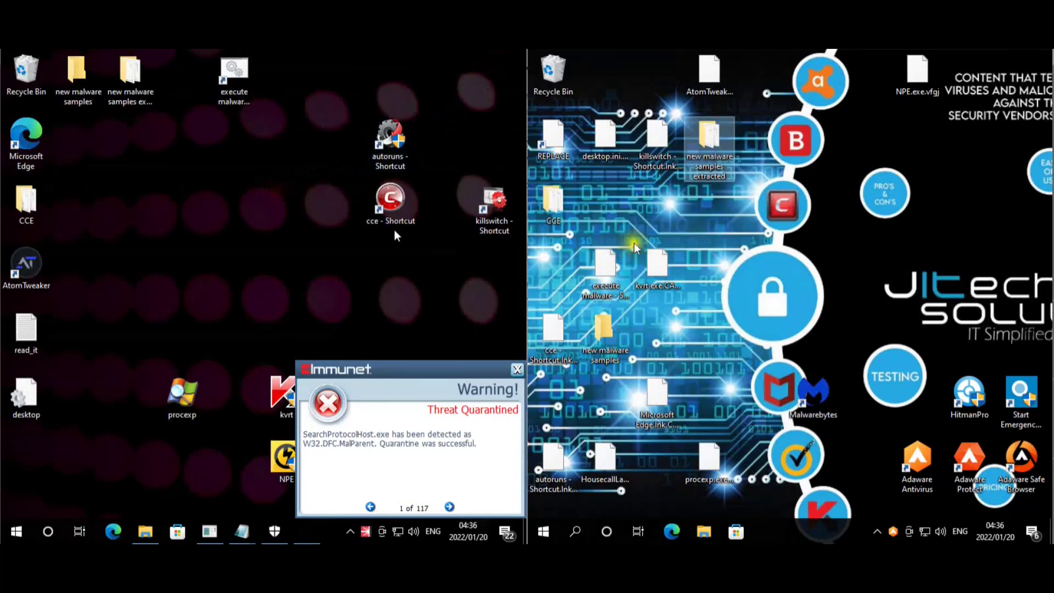
Open the right machine's extracted samples folder, move it aside, and close it.
{"action": "double_click", "coordinate": [725, 147]}
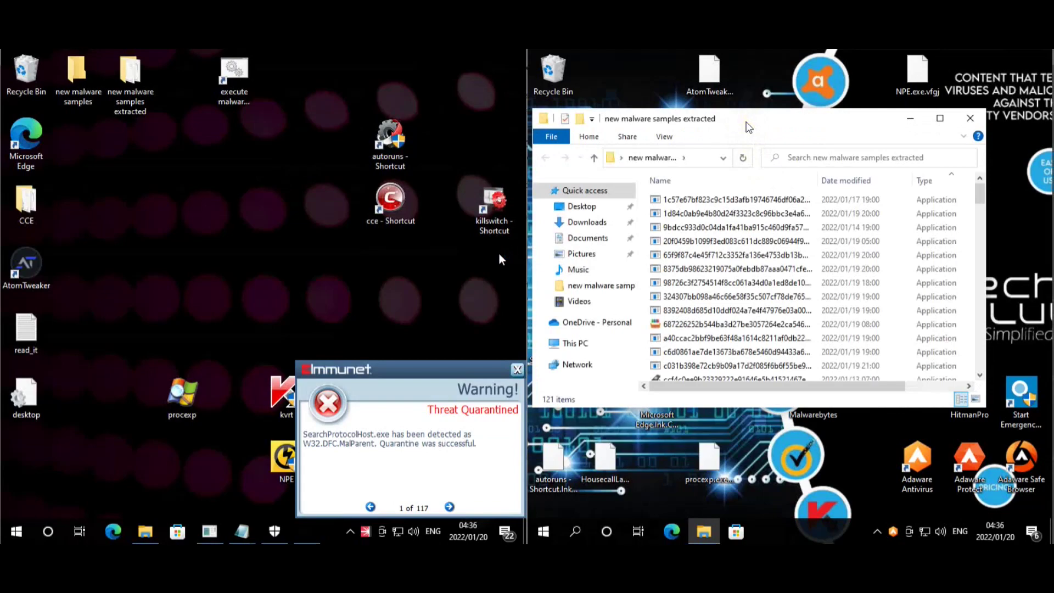
{"action": "left_click_drag", "start_coordinate": [748, 127], "coordinate": [783, 100]}
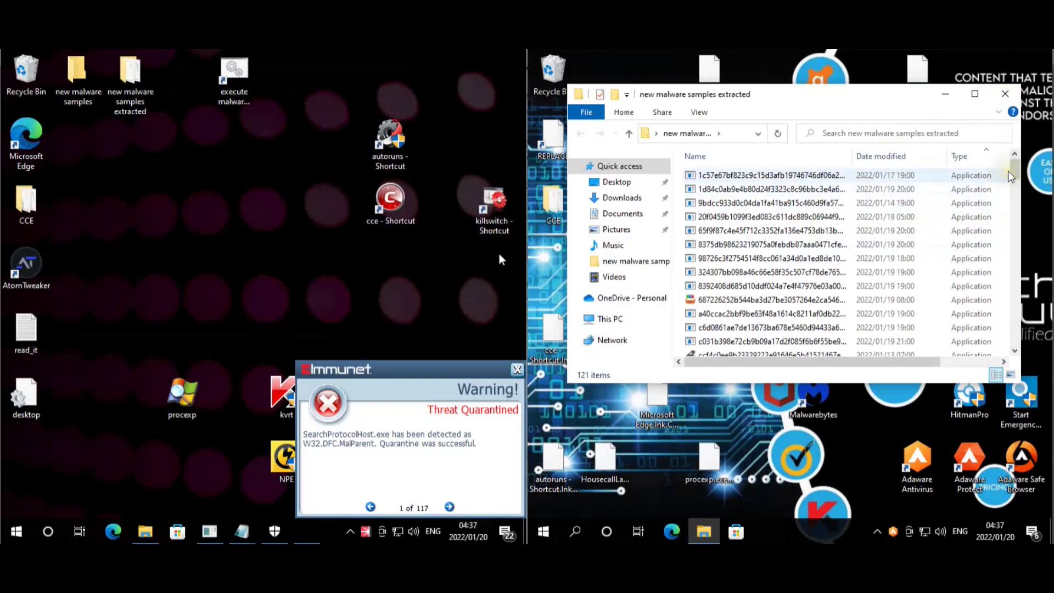
{"action": "left_click_drag", "start_coordinate": [1011, 176], "coordinate": [997, 104]}
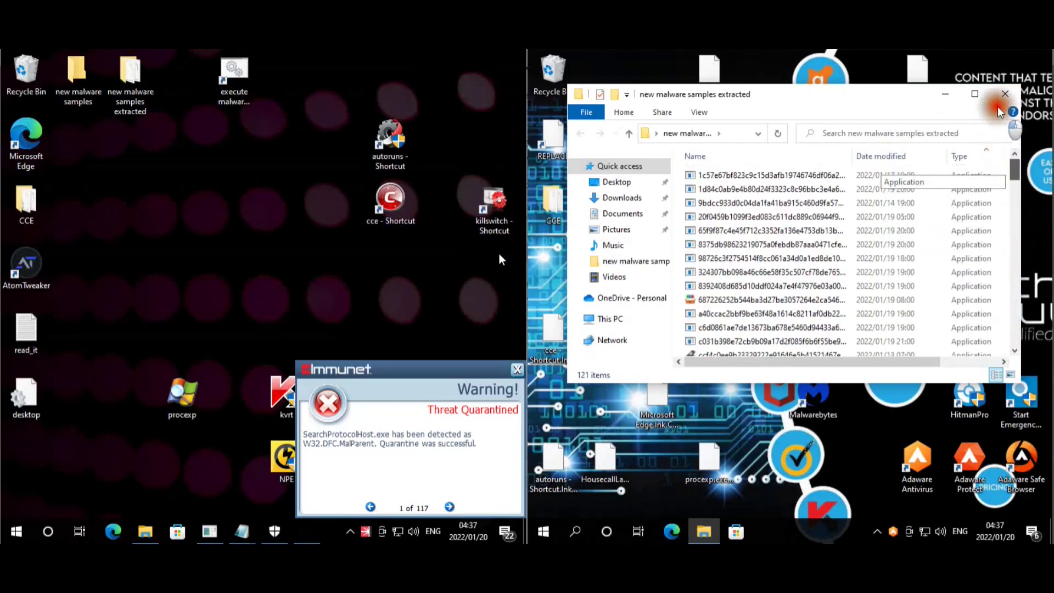
{"action": "left_click", "coordinate": [1010, 96]}
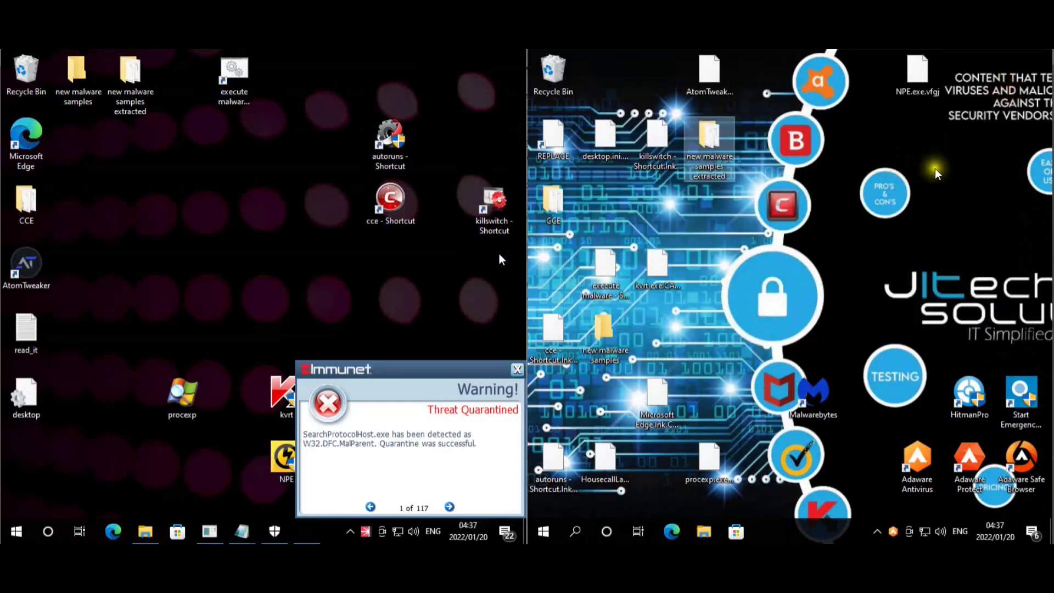
{"action": "left_click", "coordinate": [921, 198]}
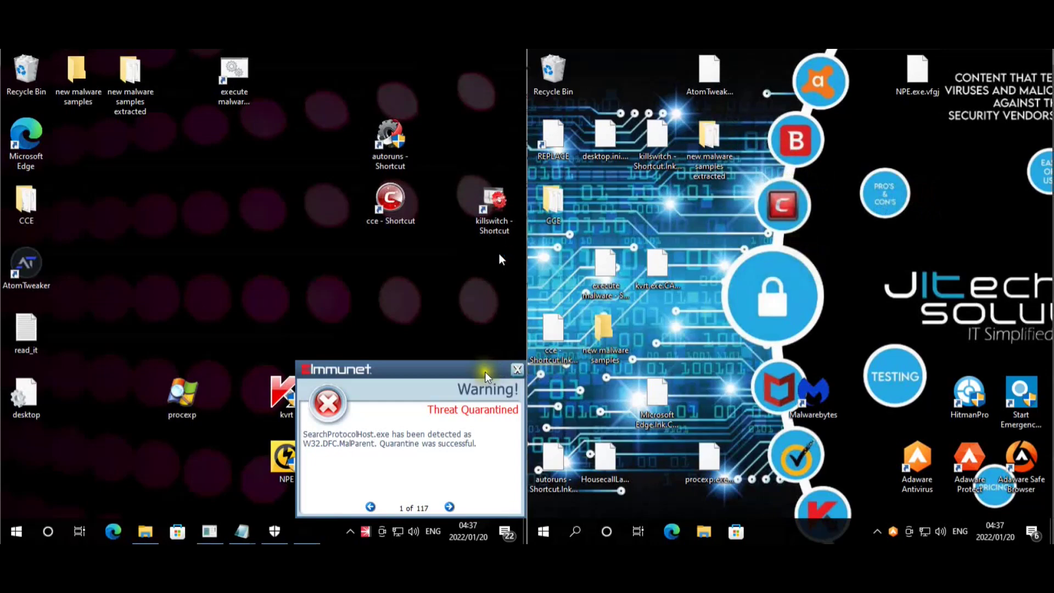
{"action": "left_click", "coordinate": [282, 291]}
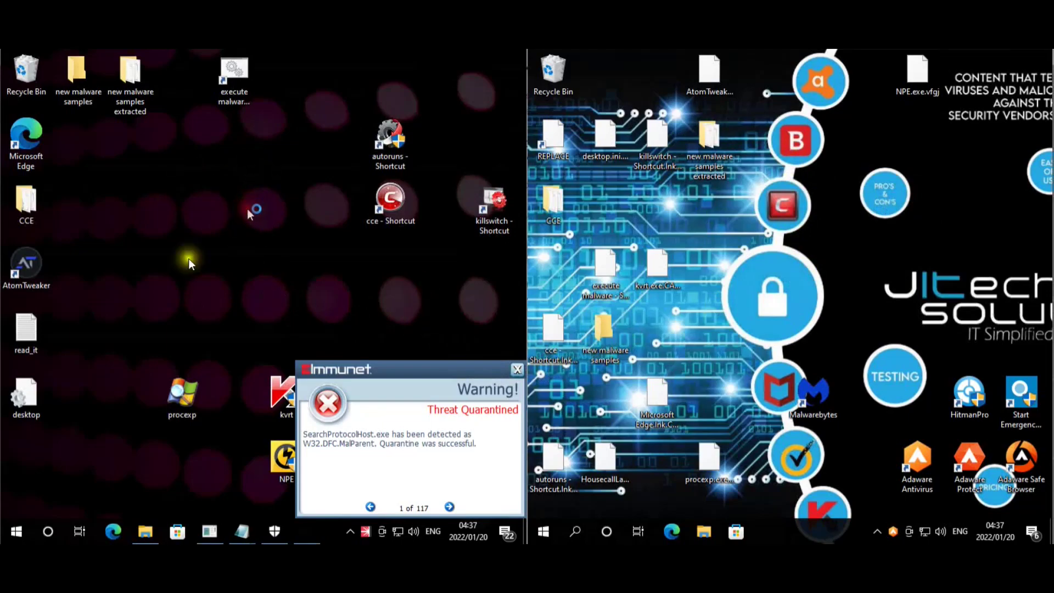
{"action": "left_click", "coordinate": [16, 394]}
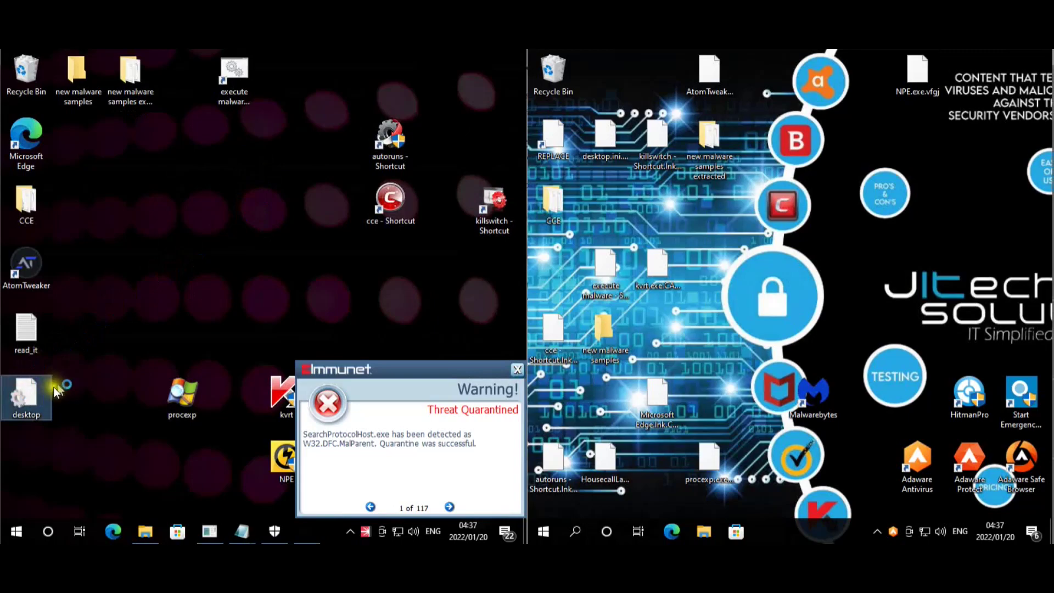
{"action": "left_click", "coordinate": [145, 289]}
{"action": "left_click", "coordinate": [134, 286]}
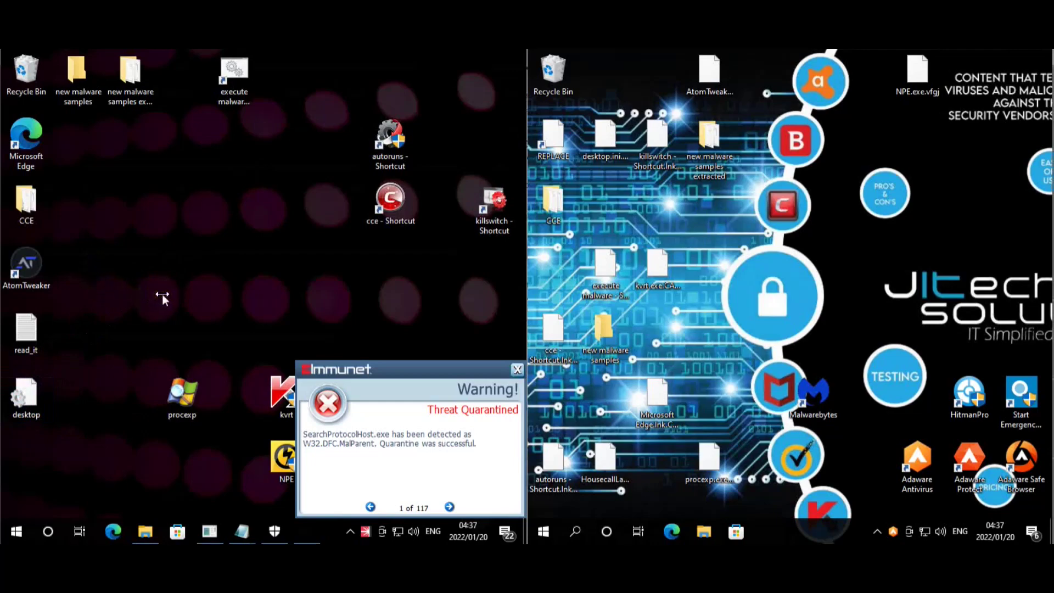
{"action": "left_click", "coordinate": [253, 264]}
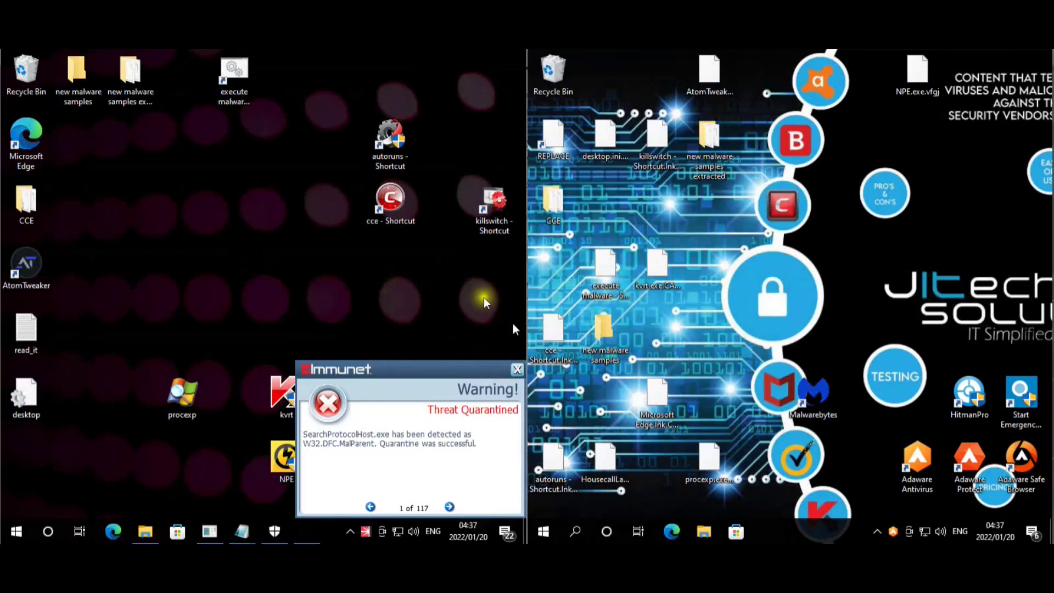
Restart the right-hand machine from the Start button's Shut down or sign out menu.
{"action": "left_click", "coordinate": [413, 283]}
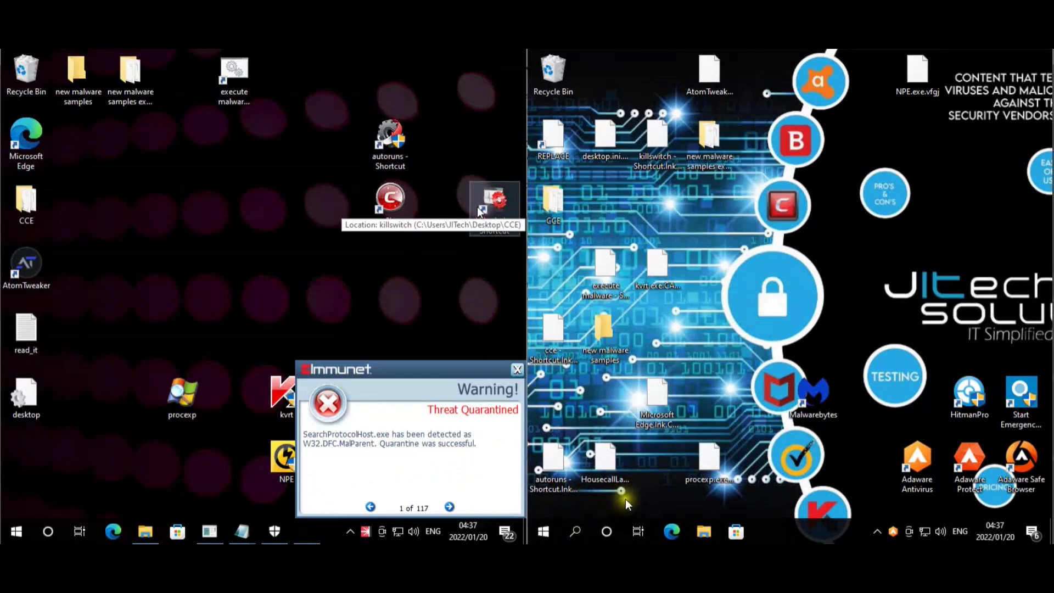
{"action": "right_click", "coordinate": [545, 532]}
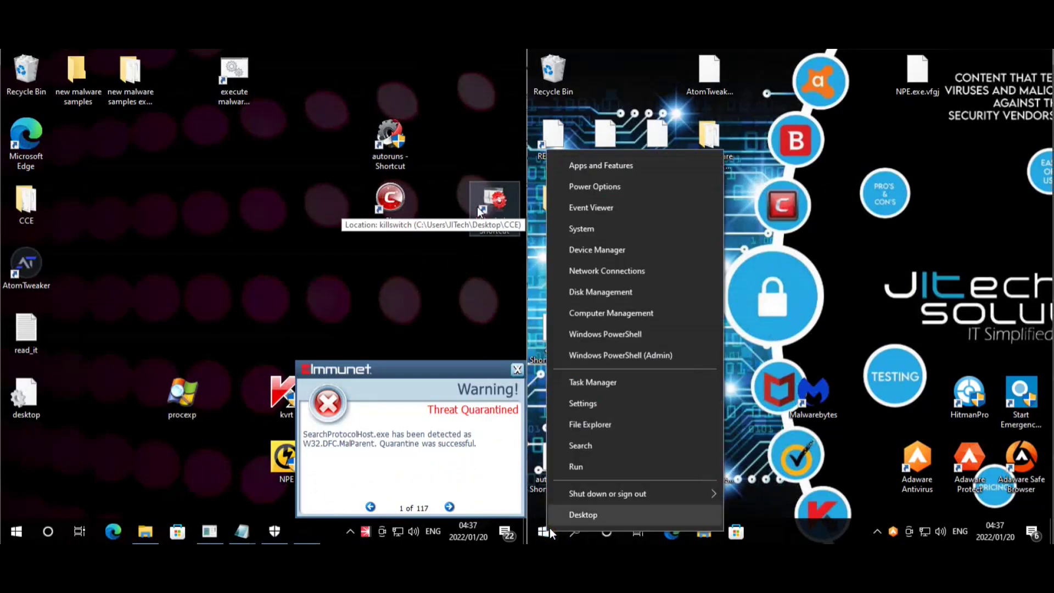
{"action": "mouse_move", "coordinate": [649, 492]}
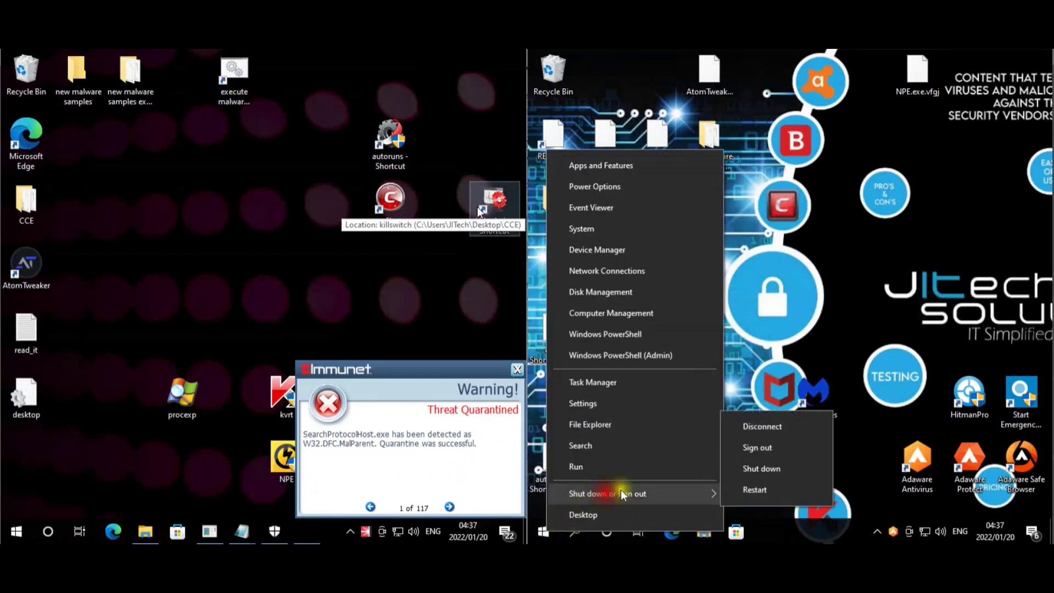
{"action": "left_click", "coordinate": [757, 489]}
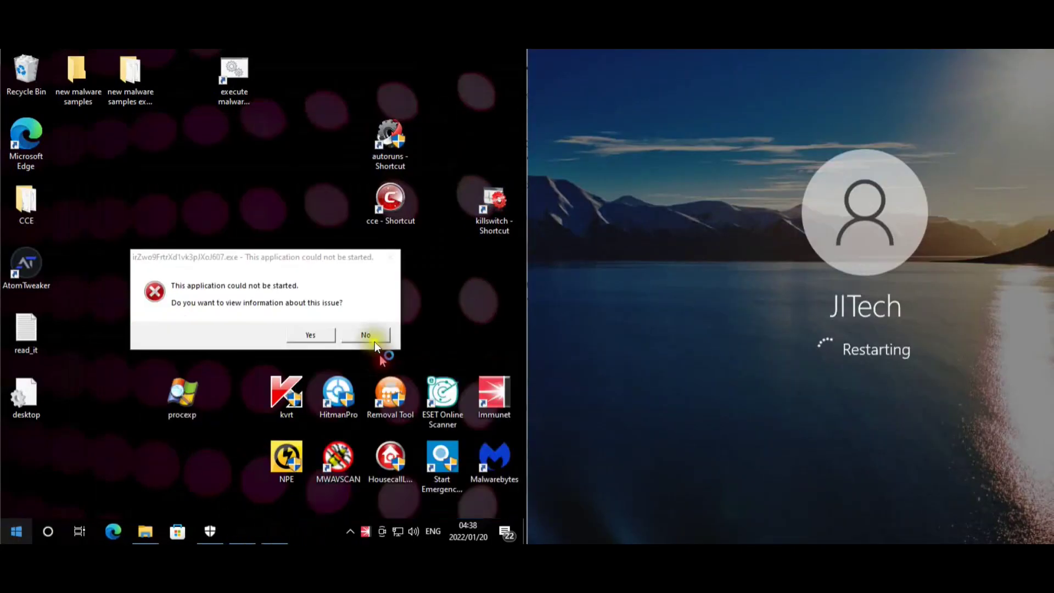
{"action": "left_click", "coordinate": [374, 341]}
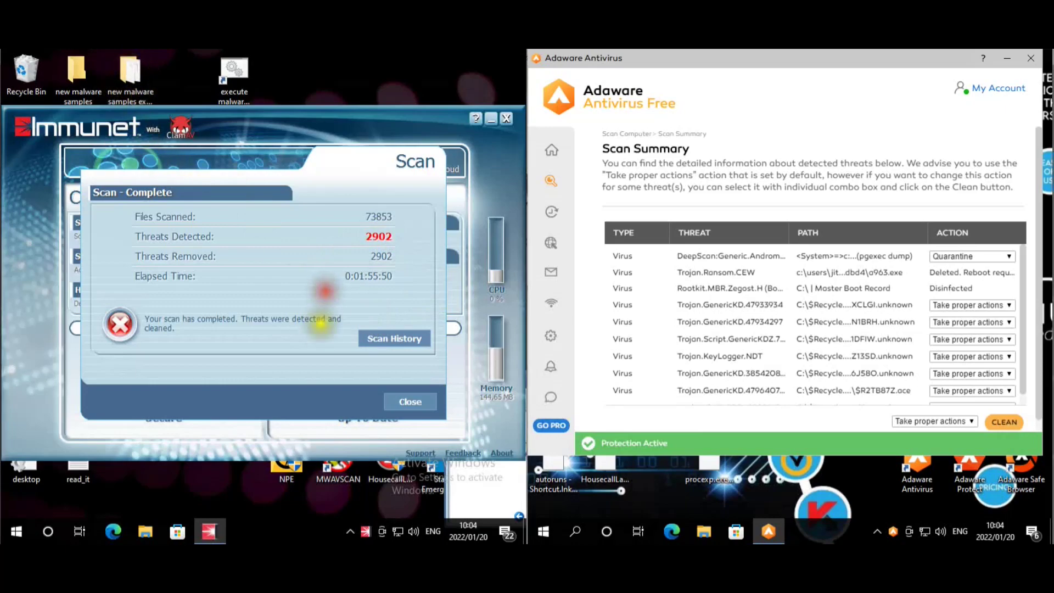
Close Immunet's Scan Complete summary so it shows the Secure status.
{"action": "left_click", "coordinate": [398, 403]}
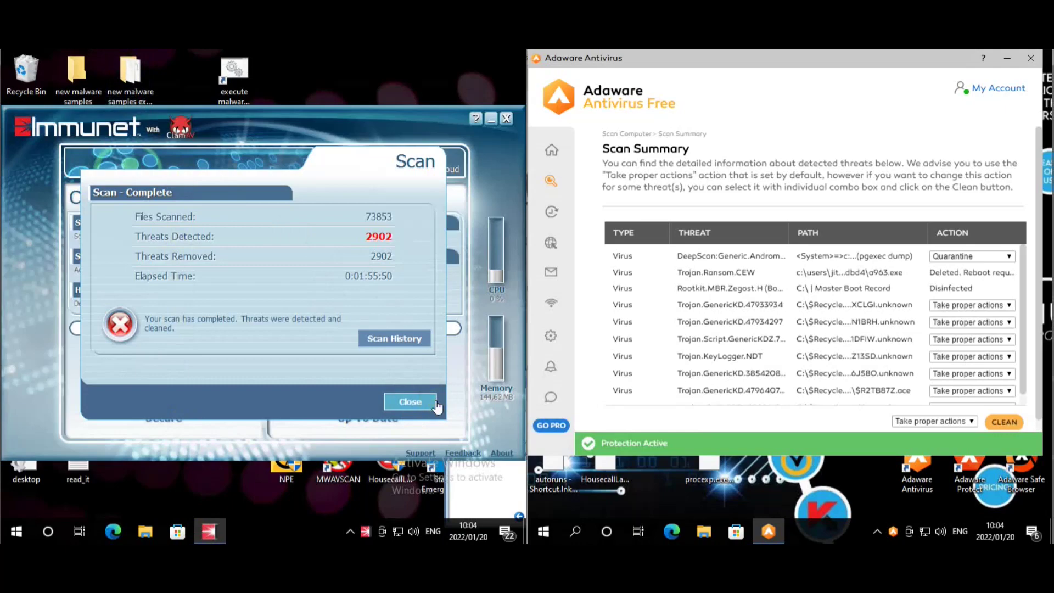
{"action": "left_click", "coordinate": [759, 191]}
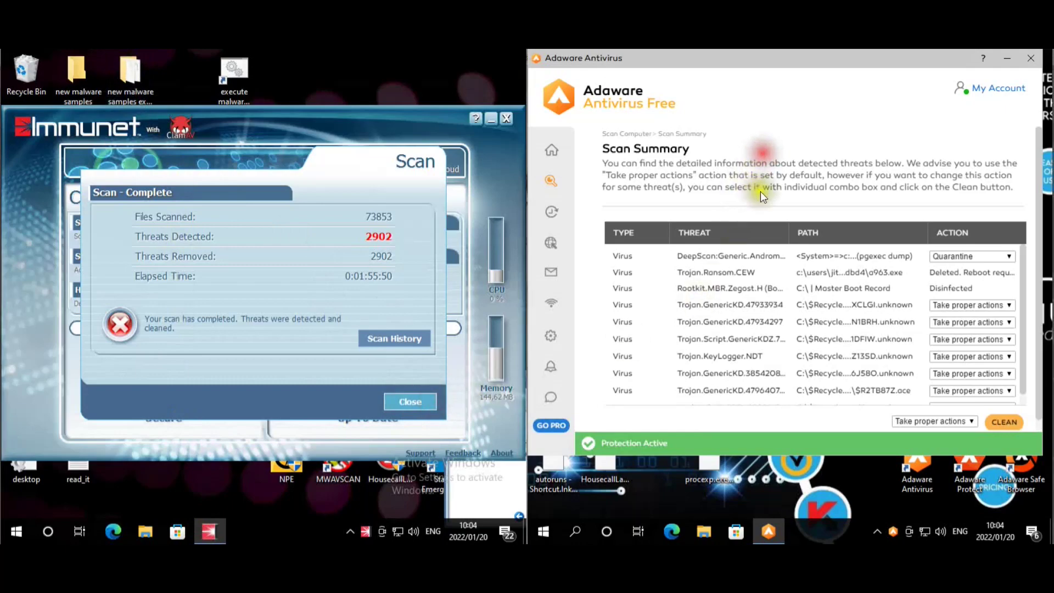
{"action": "left_click", "coordinate": [865, 283]}
{"action": "left_click", "coordinate": [976, 259]}
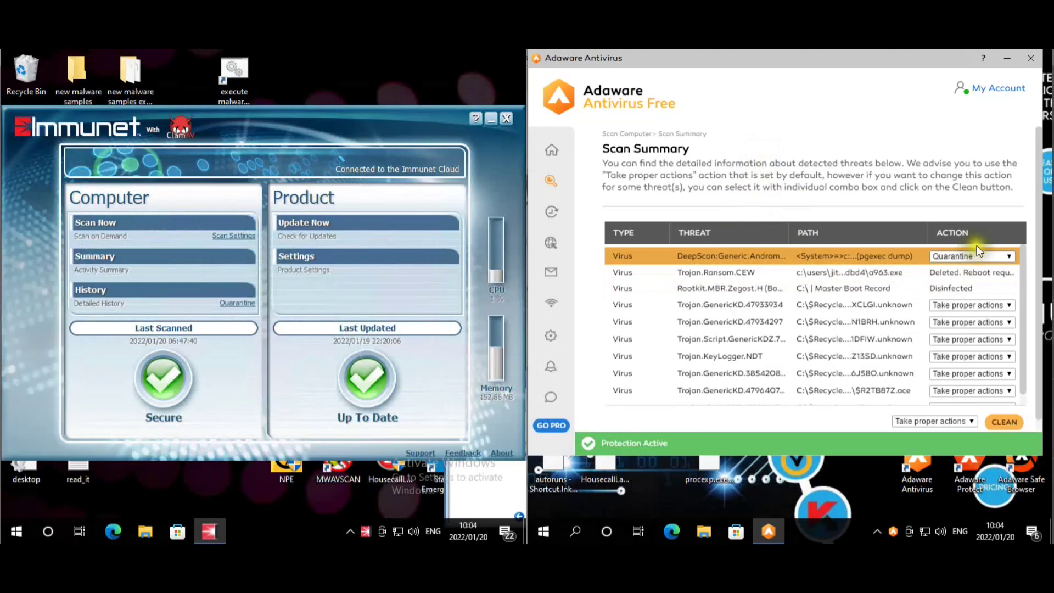
{"action": "left_click", "coordinate": [987, 254]}
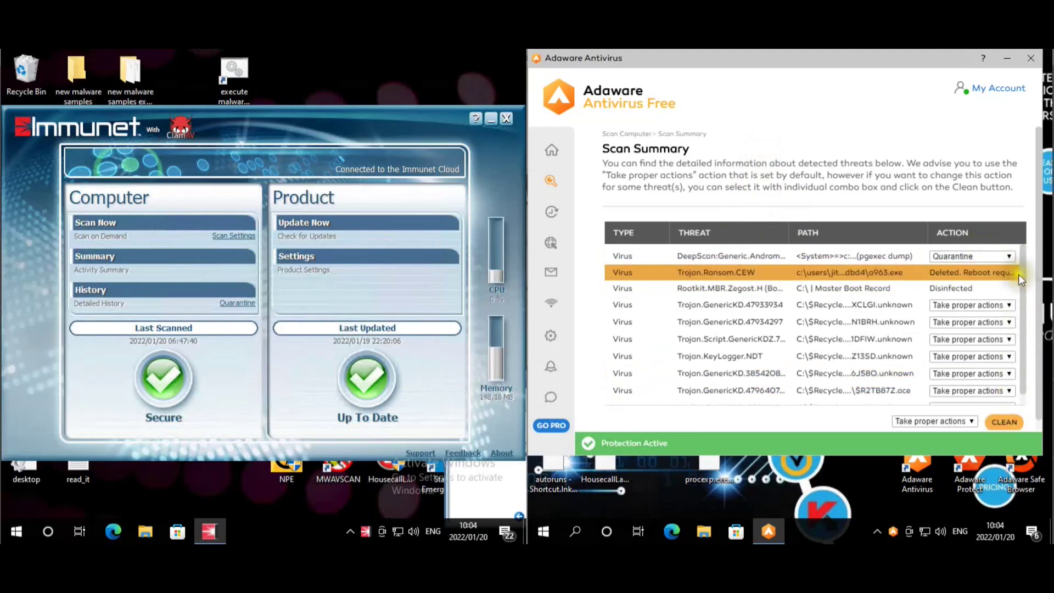
Set all of Adaware's detected threats to Quarantine and start cleaning them.
{"action": "scroll", "coordinate": [912, 335], "scroll_direction": "down", "scroll_amount": 5}
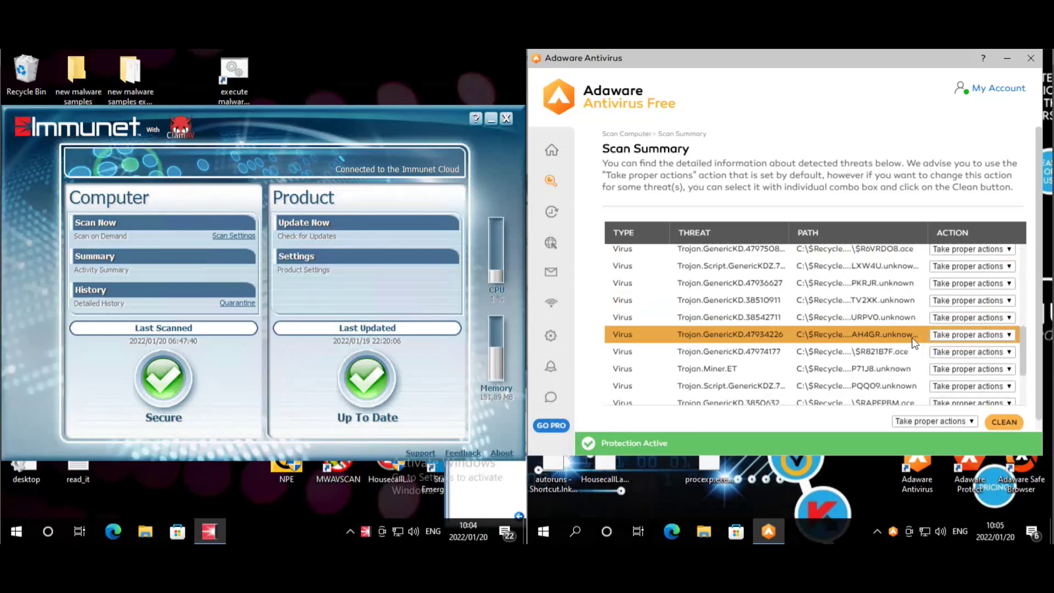
{"action": "scroll", "coordinate": [911, 338], "scroll_direction": "down", "scroll_amount": 10}
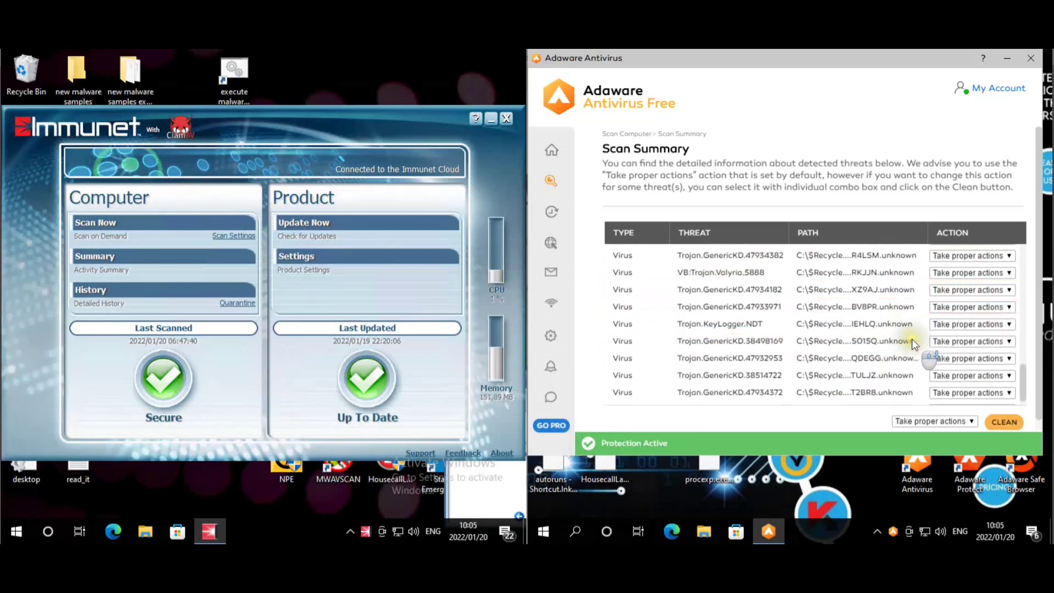
{"action": "scroll", "coordinate": [911, 338], "scroll_direction": "up", "scroll_amount": 15}
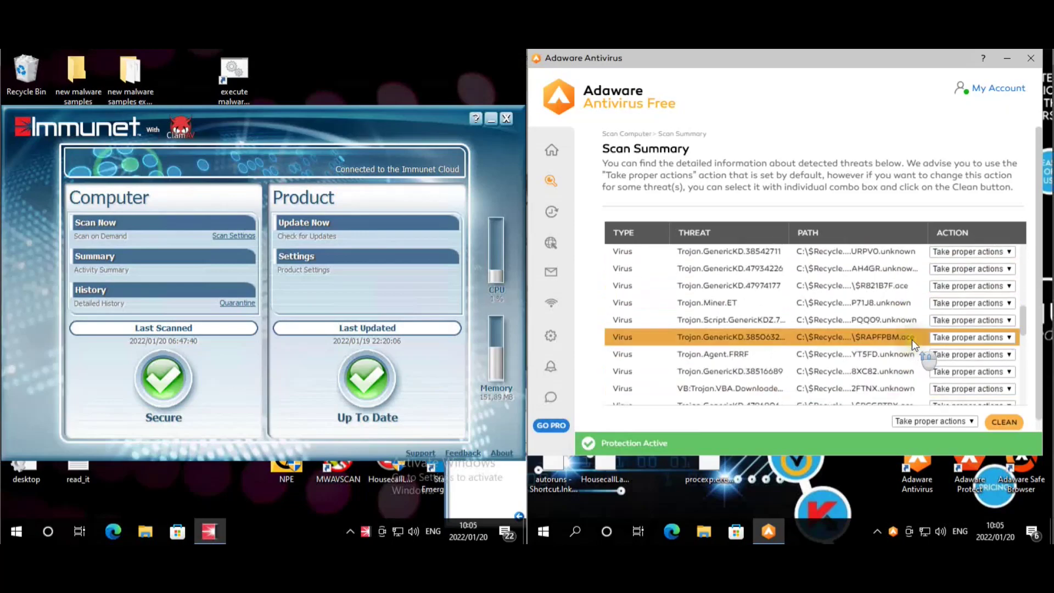
{"action": "left_click", "coordinate": [970, 422]}
{"action": "left_click", "coordinate": [946, 441]}
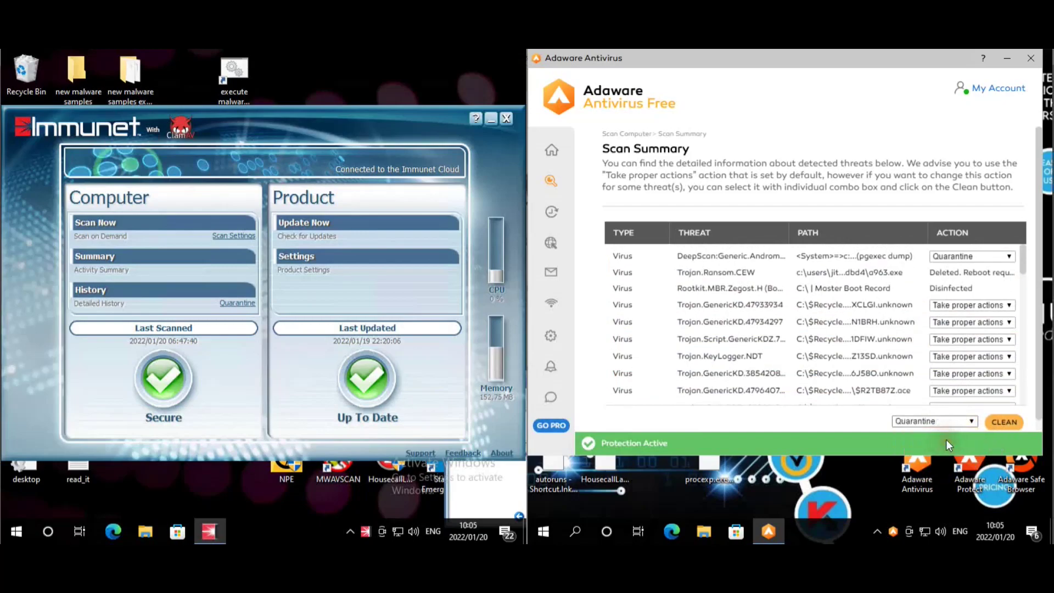
{"action": "left_click", "coordinate": [1004, 422]}
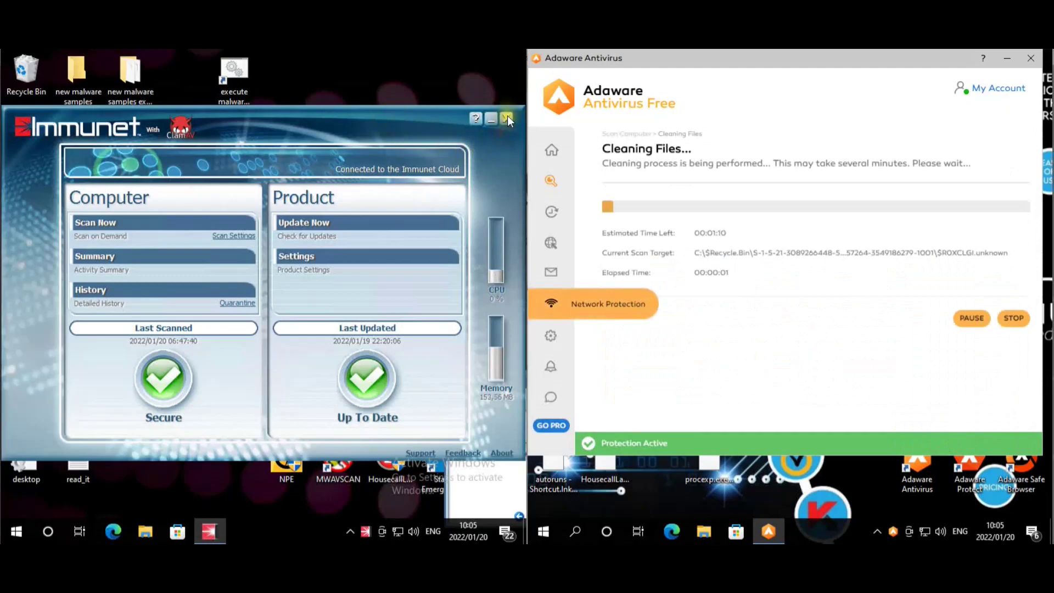
Close Immunet and open the 'new malware samples extracted' folder, confirming it holds 277 items.
{"action": "left_click", "coordinate": [506, 121]}
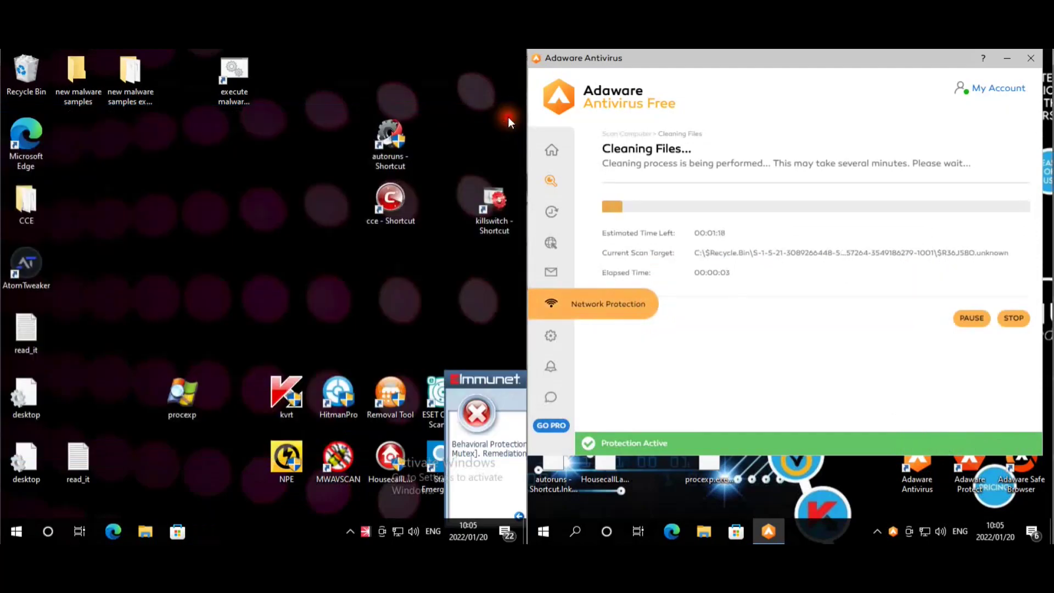
{"action": "left_click", "coordinate": [146, 90]}
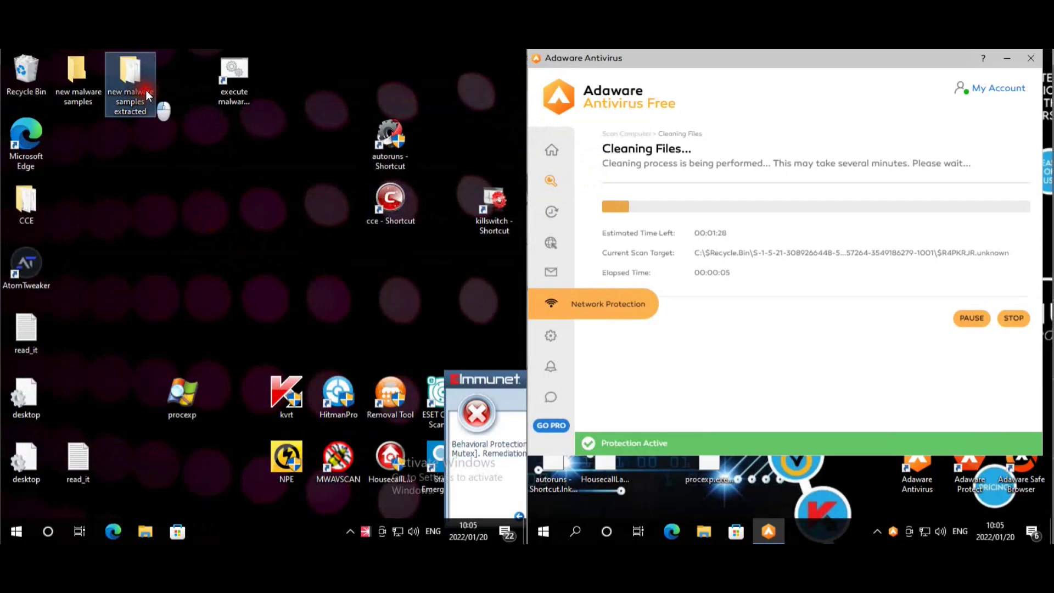
{"action": "key", "text": "F2"}
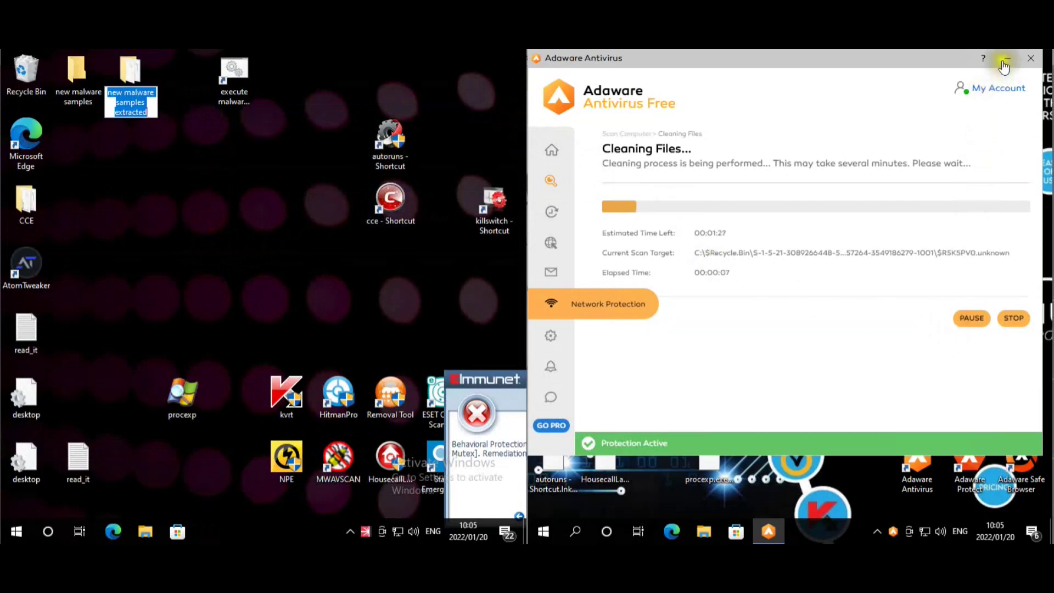
{"action": "left_click", "coordinate": [723, 157]}
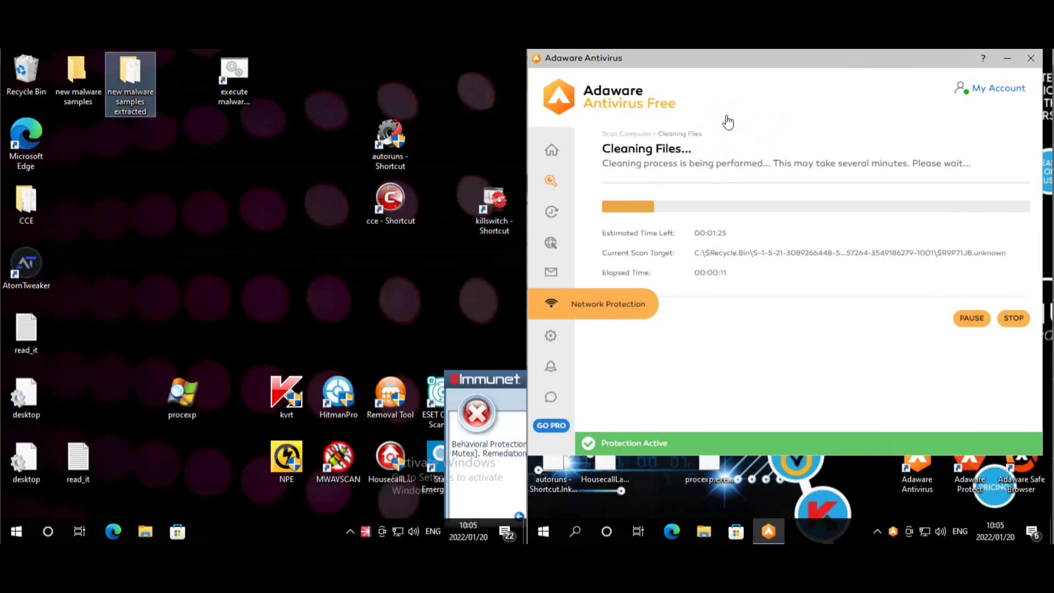
{"action": "double_click", "coordinate": [138, 66]}
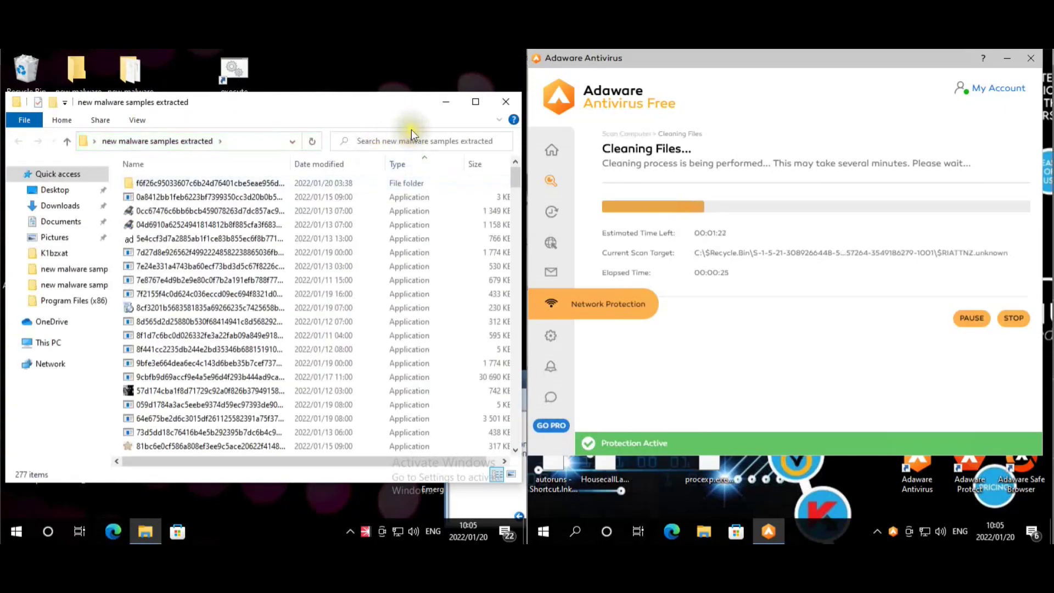
Close the samples folder, restart the left machine, and approve Adaware's REBOOT NOW to finish removal.
{"action": "left_click", "coordinate": [505, 102]}
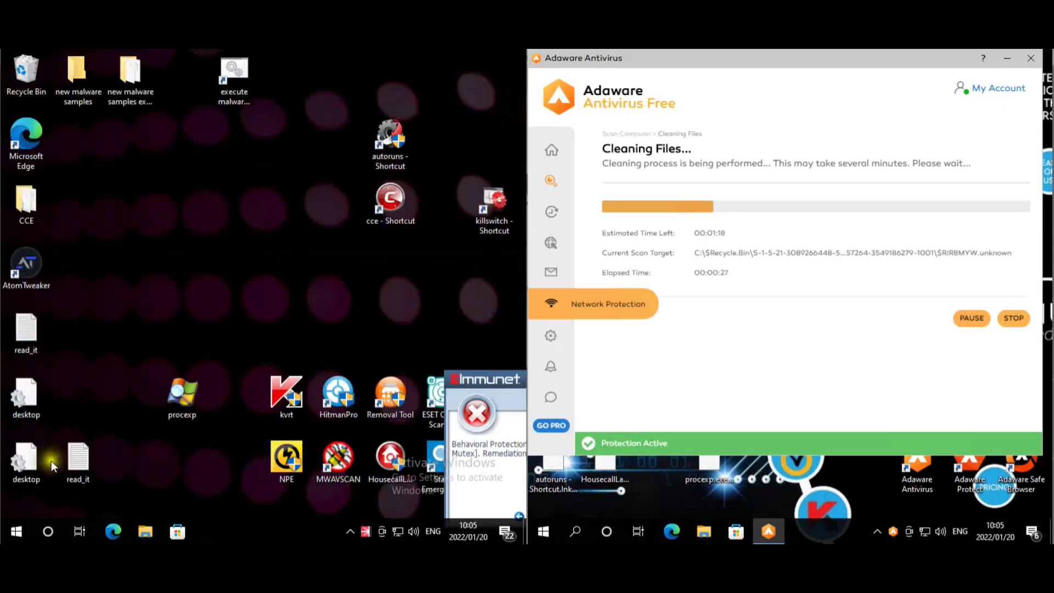
{"action": "right_click", "coordinate": [28, 531]}
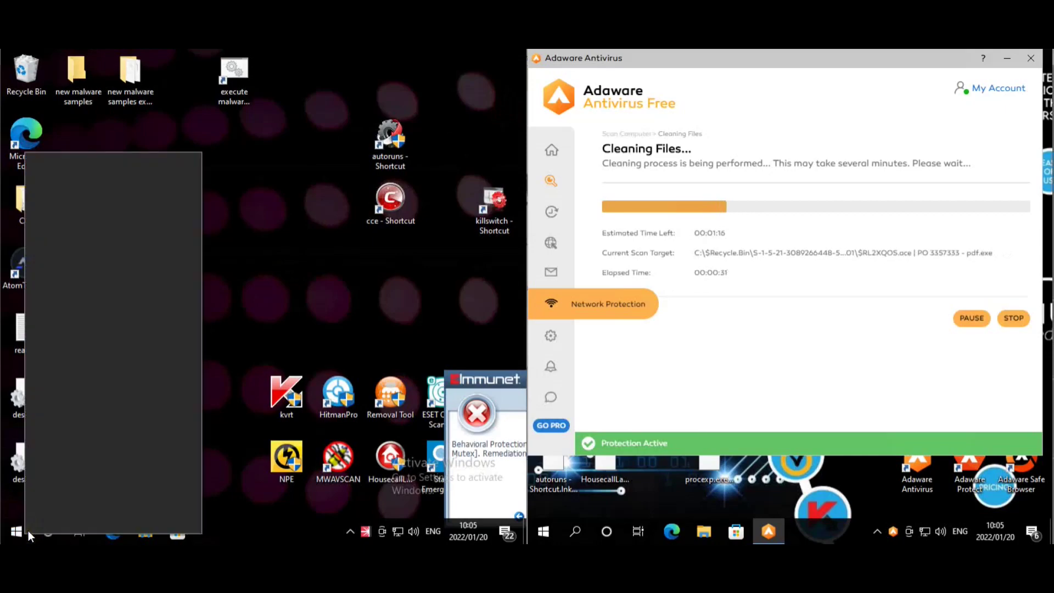
{"action": "mouse_move", "coordinate": [211, 488]}
{"action": "left_click", "coordinate": [246, 483]}
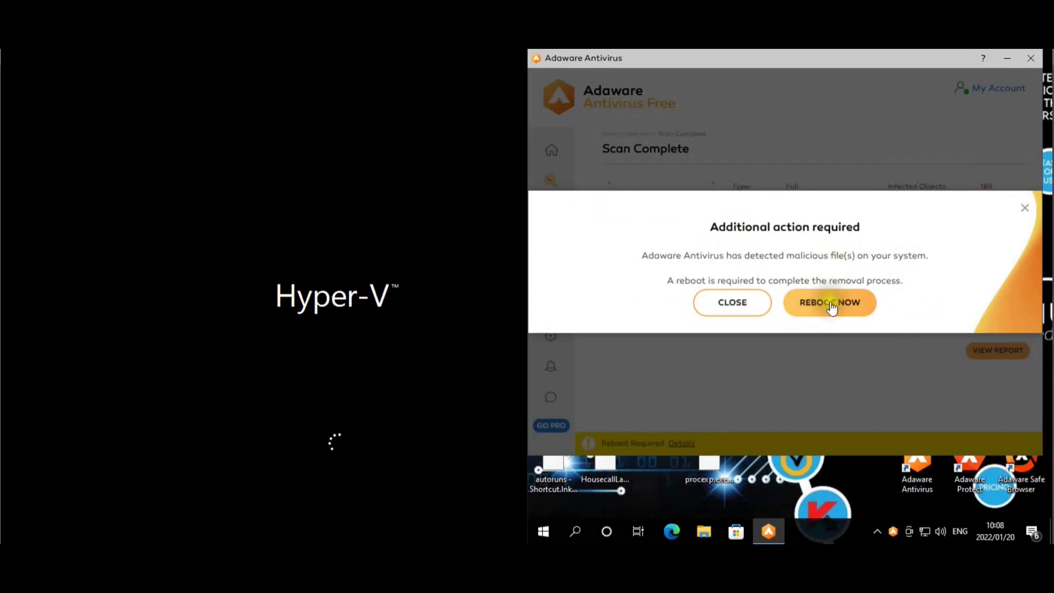
{"action": "left_click", "coordinate": [831, 308]}
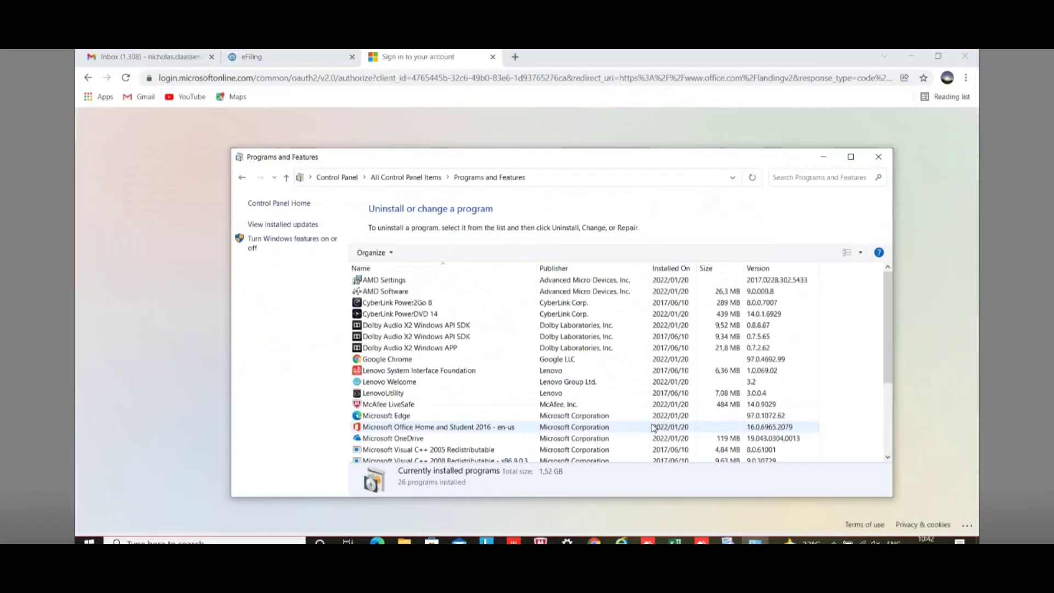
Bring up the 'Master Client Takeon Data Conversion Template' workbook to review its Tax Number column.
{"action": "left_click", "coordinate": [519, 58]}
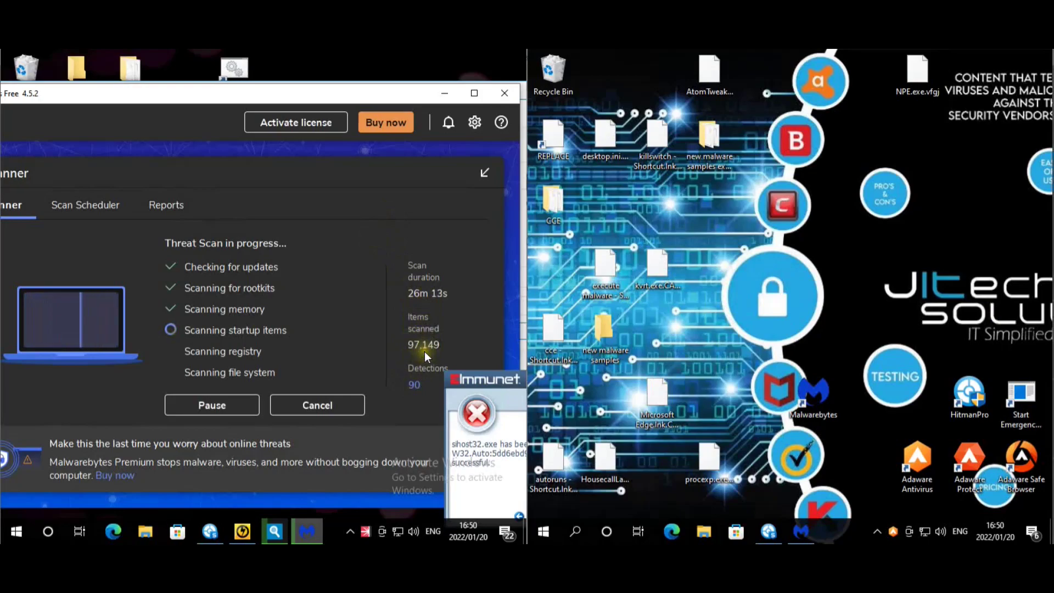
Cancel the Malwarebytes threat scan after its 90 detections.
{"action": "left_click", "coordinate": [308, 406]}
{"action": "left_click", "coordinate": [217, 354]}
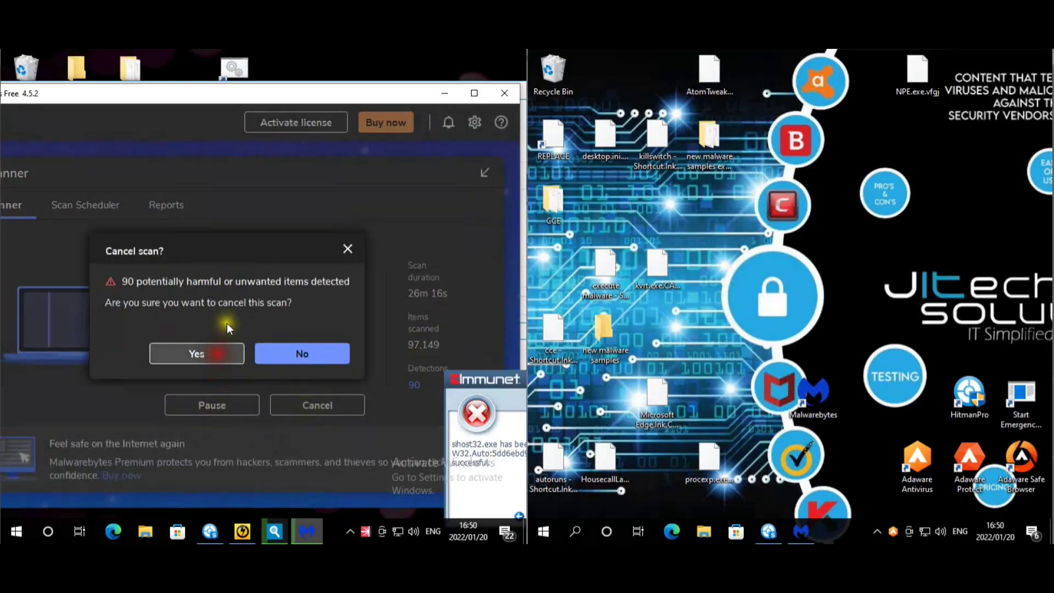
{"action": "left_click", "coordinate": [290, 531]}
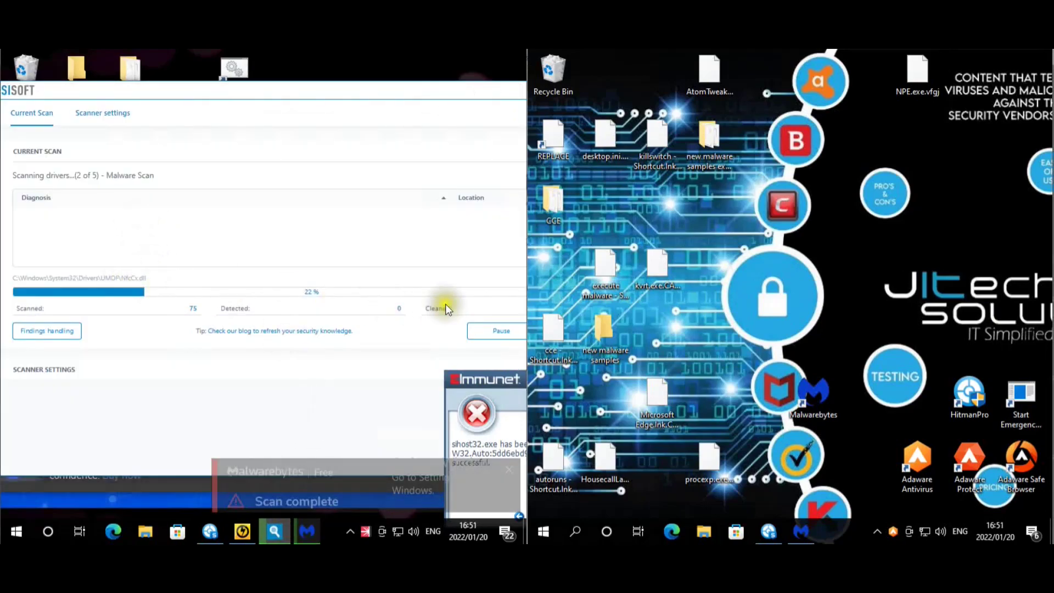
Move the Emsisoft window into view and stop its scan, which found no suspicious files.
{"action": "left_click", "coordinate": [334, 100]}
{"action": "left_click_drag", "start_coordinate": [334, 100], "coordinate": [265, 103]}
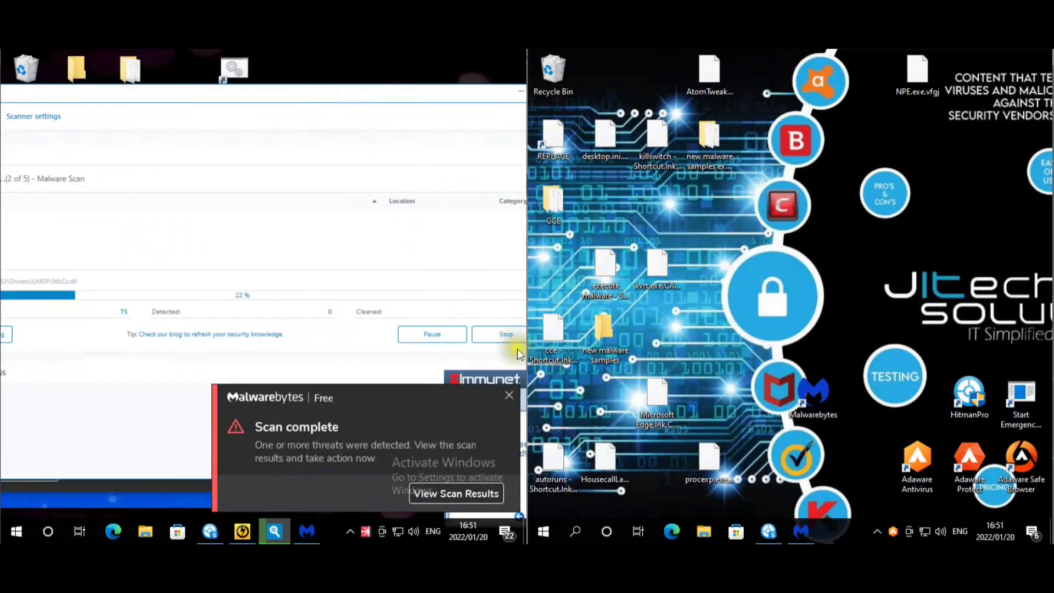
{"action": "left_click", "coordinate": [505, 338]}
{"action": "left_click", "coordinate": [505, 334]}
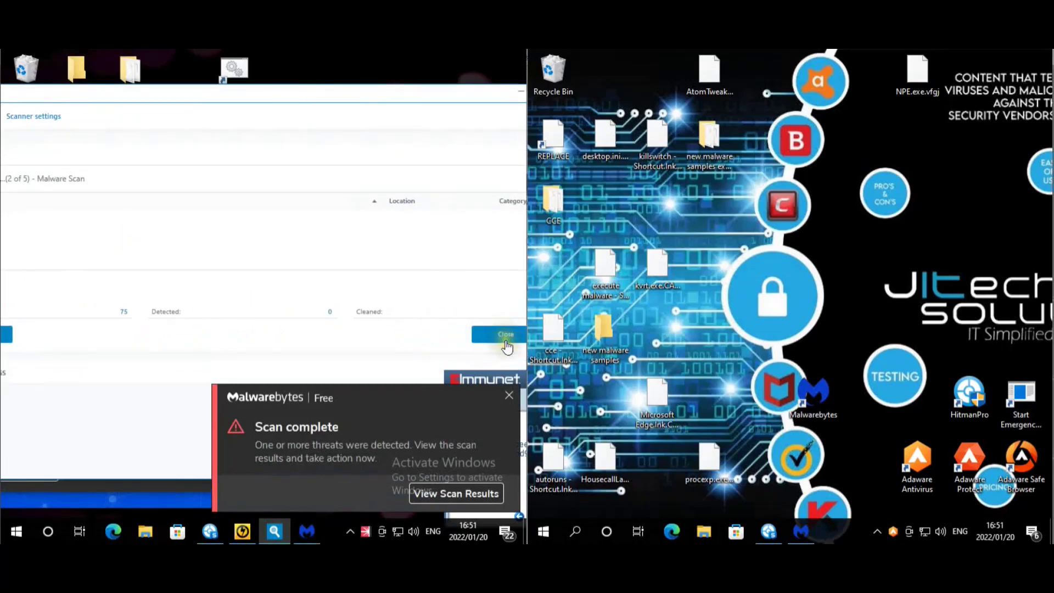
{"action": "mouse_move", "coordinate": [151, 95]}
{"action": "left_mouse_down"}
{"action": "mouse_move", "coordinate": [295, 78]}
{"action": "mouse_move", "coordinate": [161, 86]}
{"action": "left_mouse_up"}
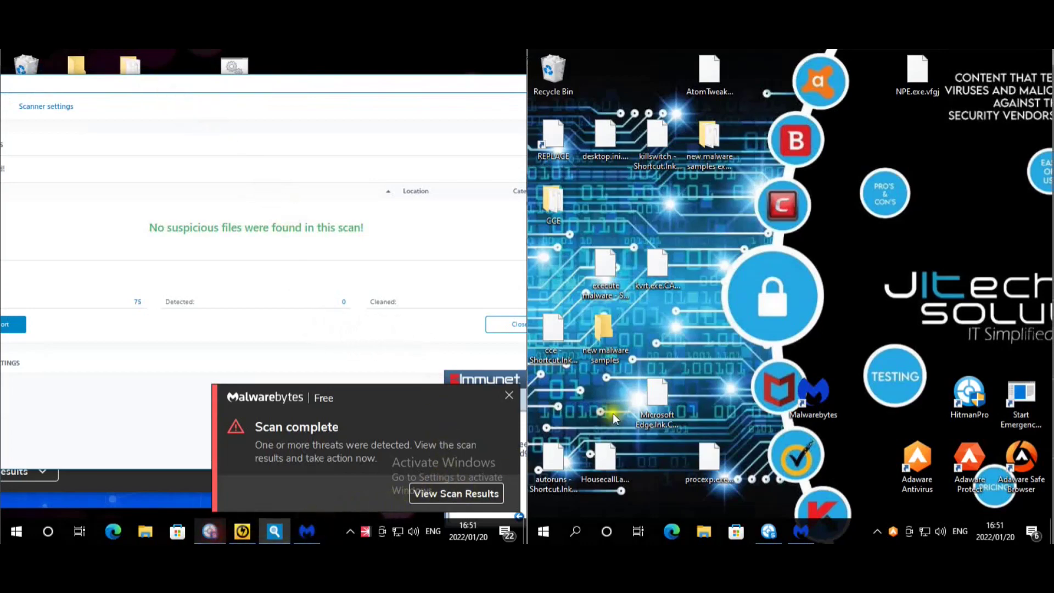
{"action": "left_click", "coordinate": [768, 531]}
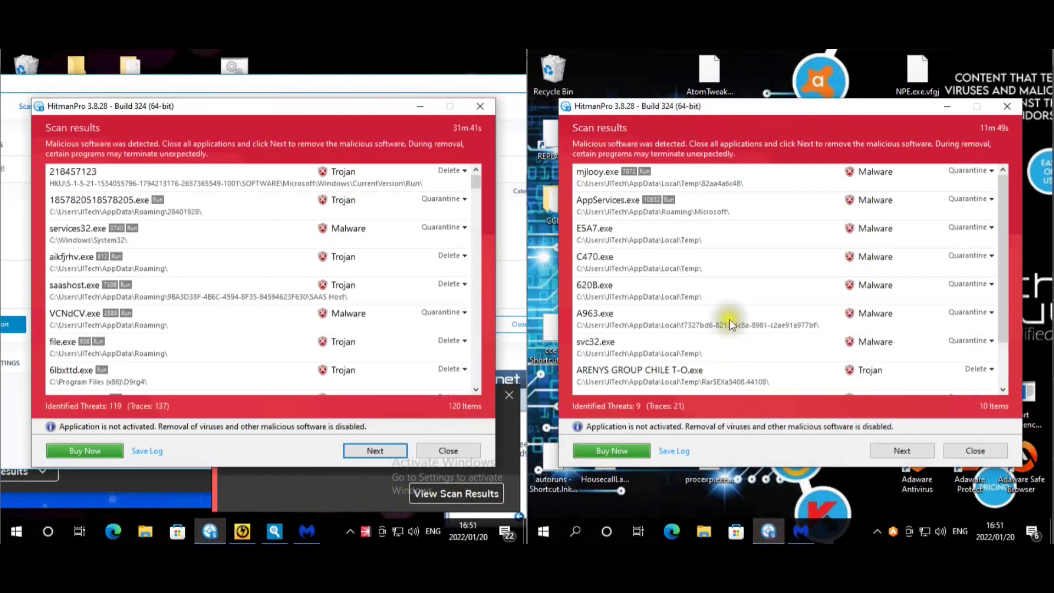
Review HitmanPro's 119- and 9-threat lists, close both windows, and move Emsisoft aside.
{"action": "left_click", "coordinate": [475, 190]}
{"action": "left_click_drag", "start_coordinate": [475, 187], "coordinate": [474, 397]}
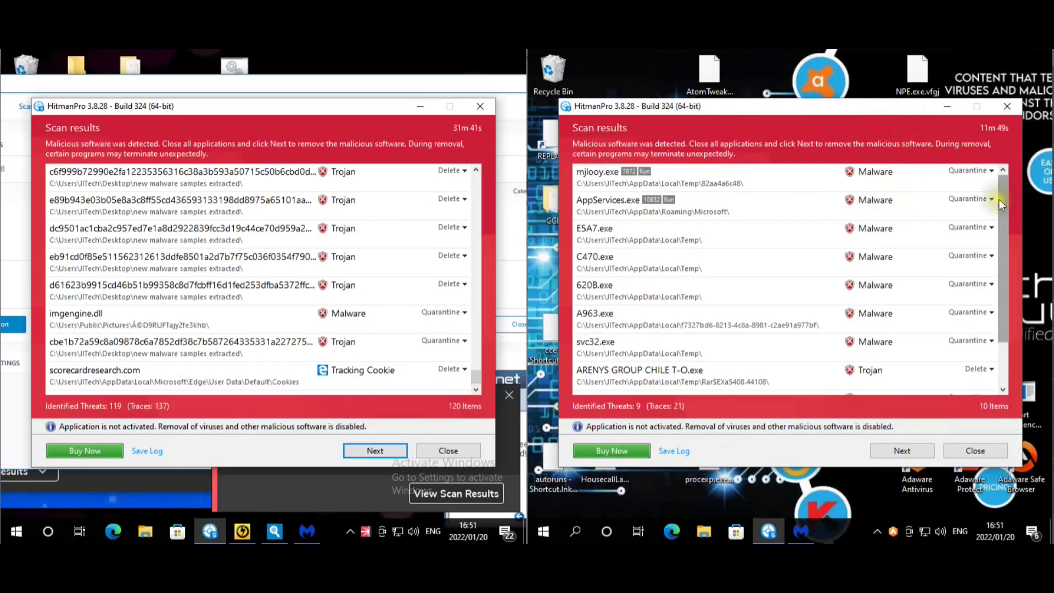
{"action": "left_click_drag", "start_coordinate": [1004, 205], "coordinate": [989, 265]}
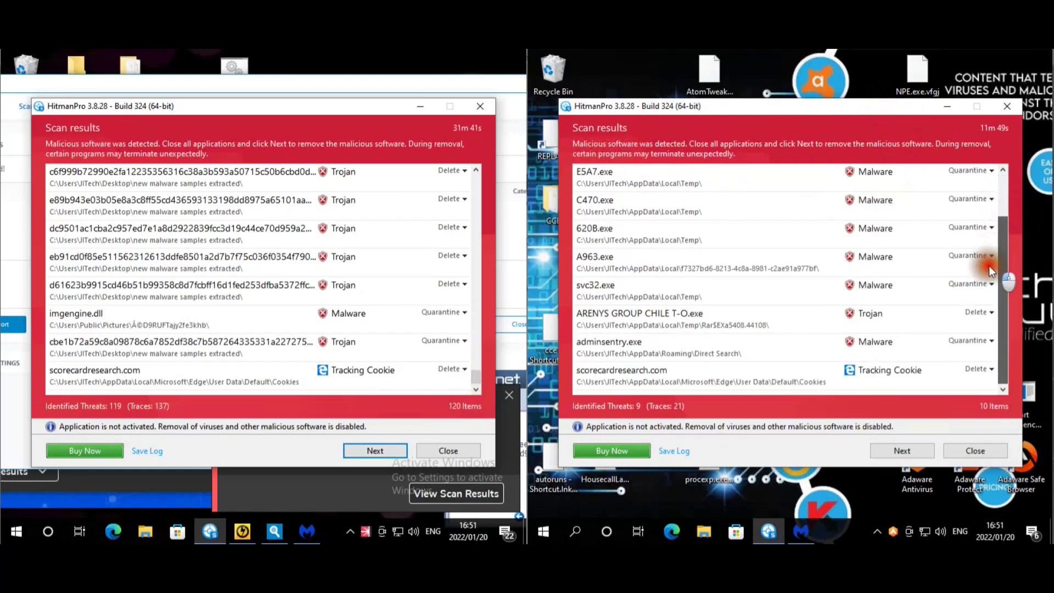
{"action": "left_click", "coordinate": [705, 61]}
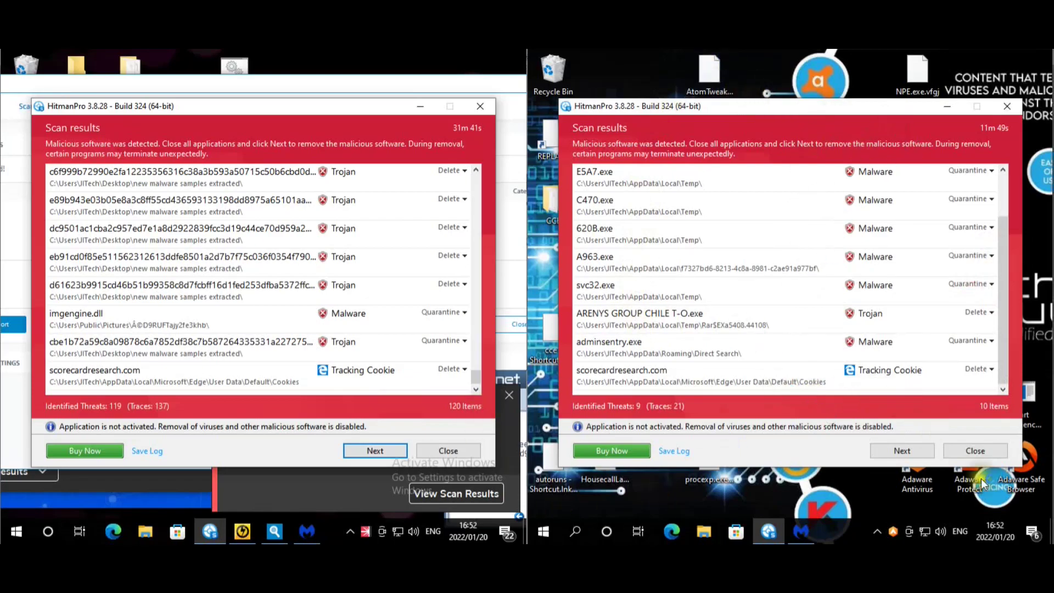
{"action": "left_click", "coordinate": [940, 454]}
{"action": "left_click", "coordinate": [444, 450]}
{"action": "left_click_drag", "start_coordinate": [447, 86], "coordinate": [195, 118]}
Close Emsisoft, dismiss the pop-ups, and sort both Malwarebytes result lists by Location.
{"action": "left_click", "coordinate": [185, 116]}
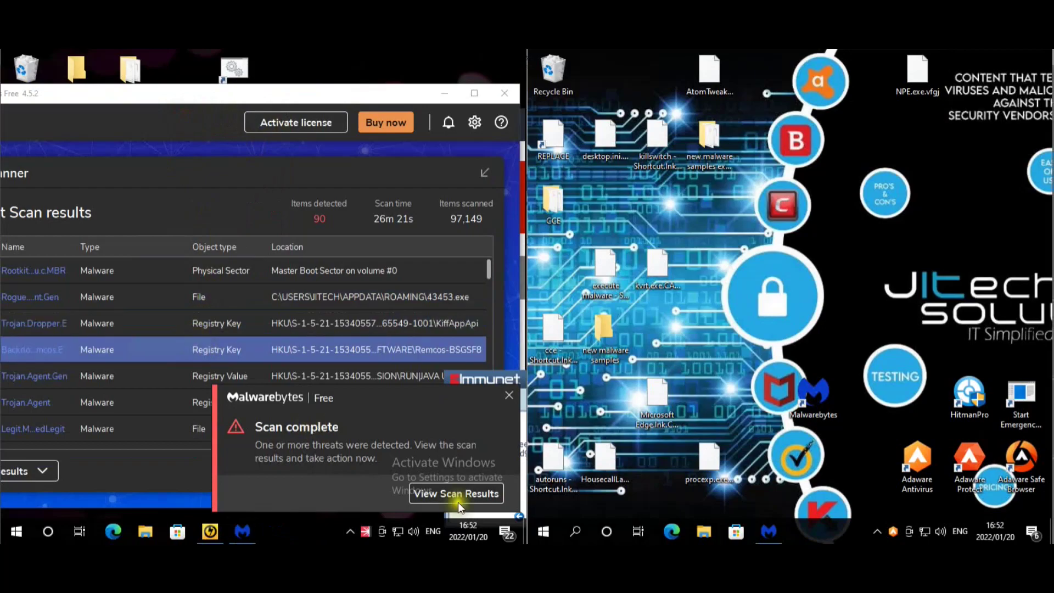
{"action": "left_click", "coordinate": [510, 401]}
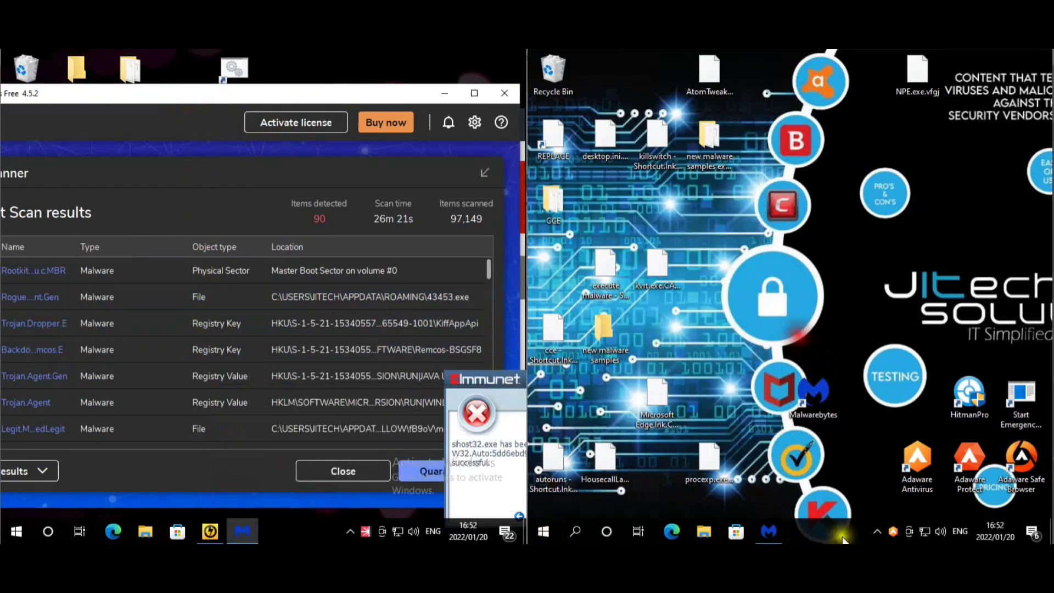
{"action": "left_click", "coordinate": [768, 531]}
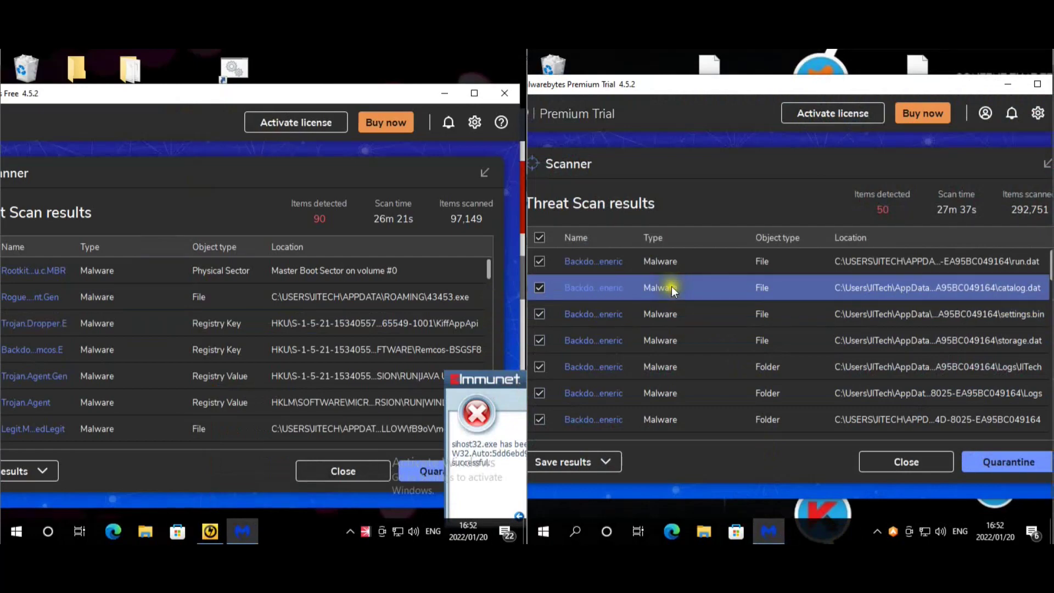
{"action": "left_click", "coordinate": [333, 242]}
{"action": "left_click", "coordinate": [954, 235]}
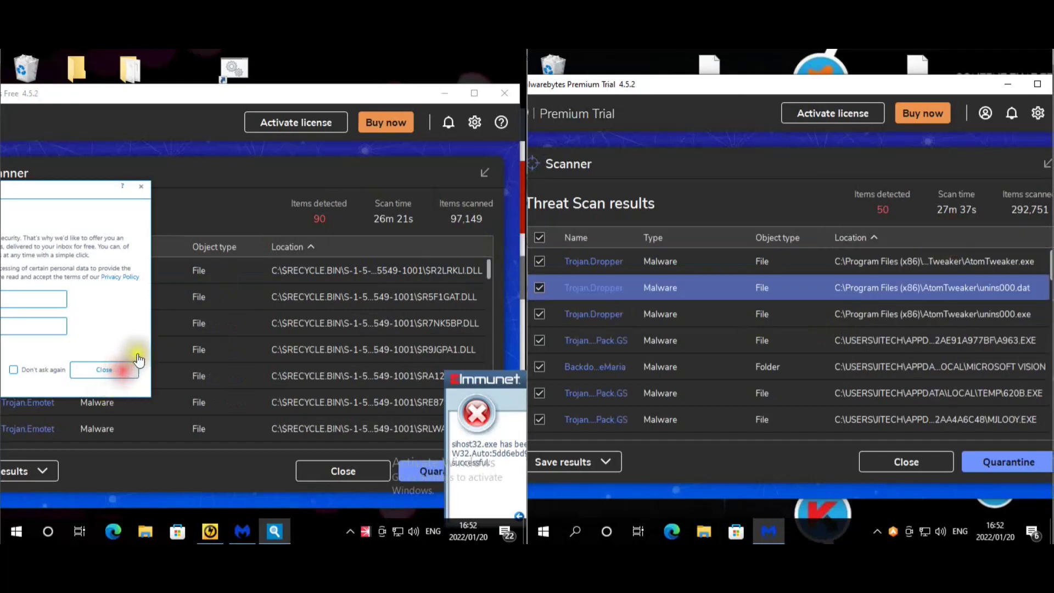
{"action": "left_click", "coordinate": [131, 368]}
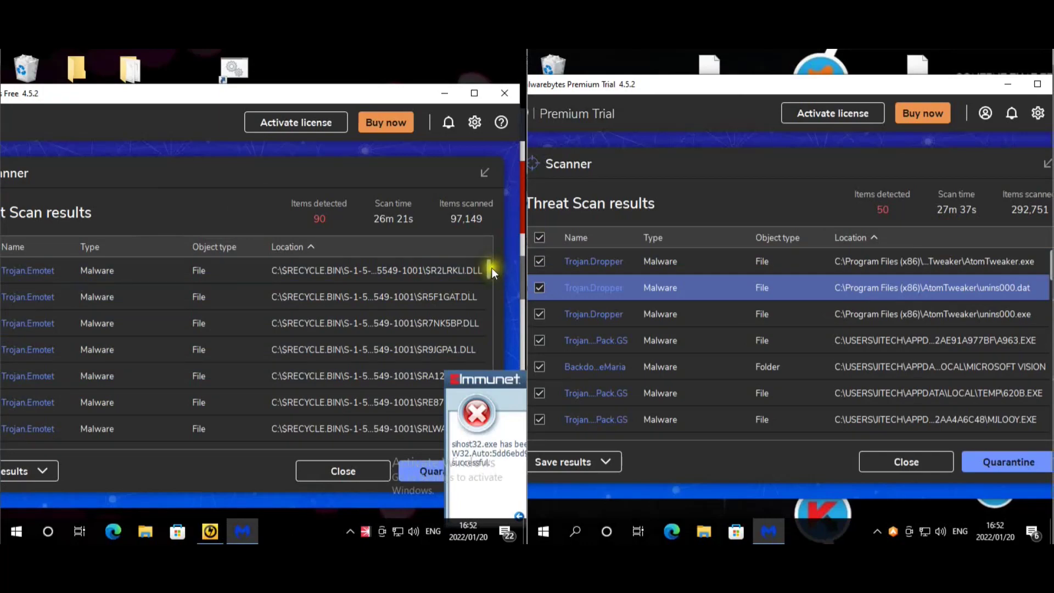
Scroll through the 90 and 50 Malwarebytes detections on the two machines.
{"action": "left_click_drag", "start_coordinate": [488, 267], "coordinate": [486, 296]}
{"action": "scroll", "coordinate": [487, 296], "scroll_direction": "down", "scroll_amount": 3}
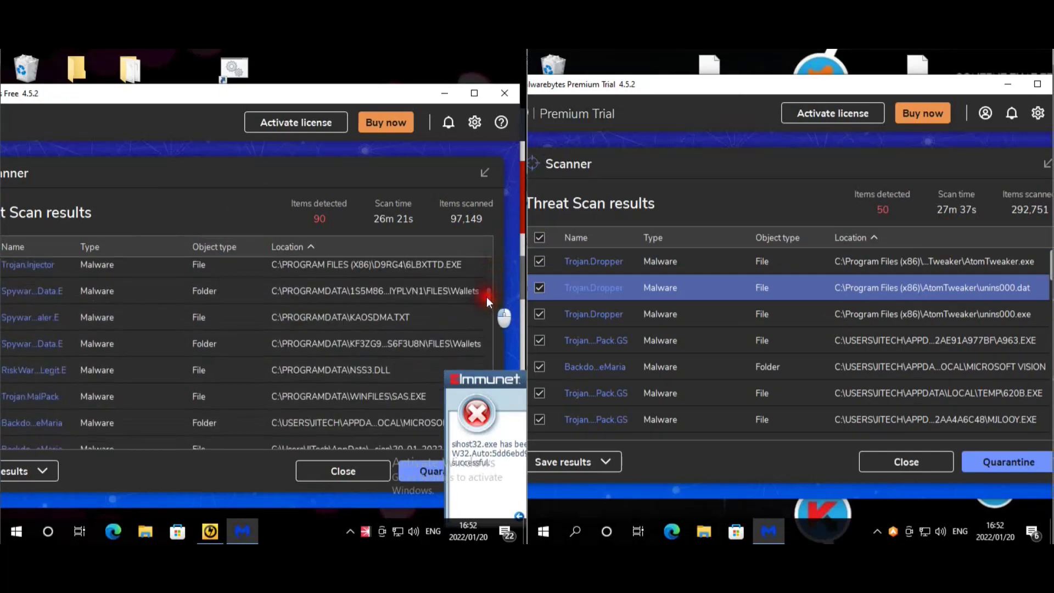
{"action": "scroll", "coordinate": [486, 296], "scroll_direction": "down", "scroll_amount": 1}
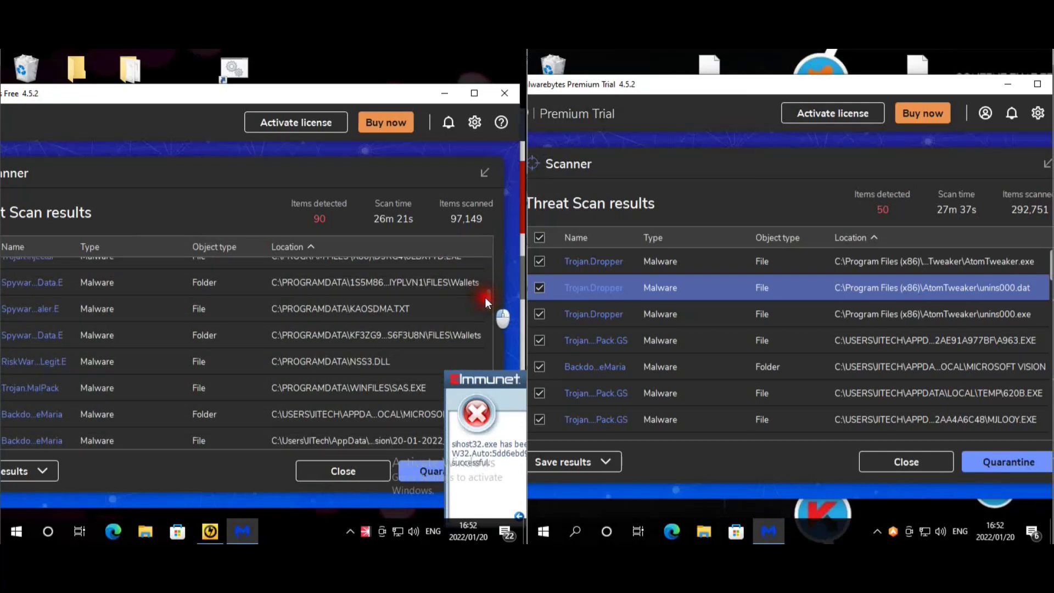
{"action": "left_click_drag", "start_coordinate": [485, 298], "coordinate": [483, 450]}
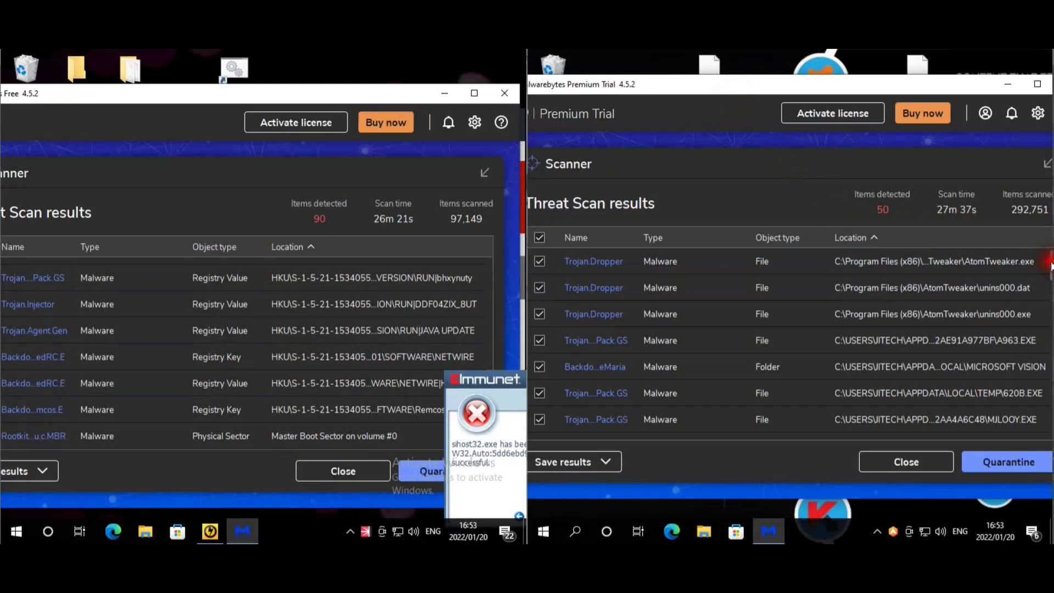
{"action": "left_click_drag", "start_coordinate": [1052, 266], "coordinate": [1049, 451]}
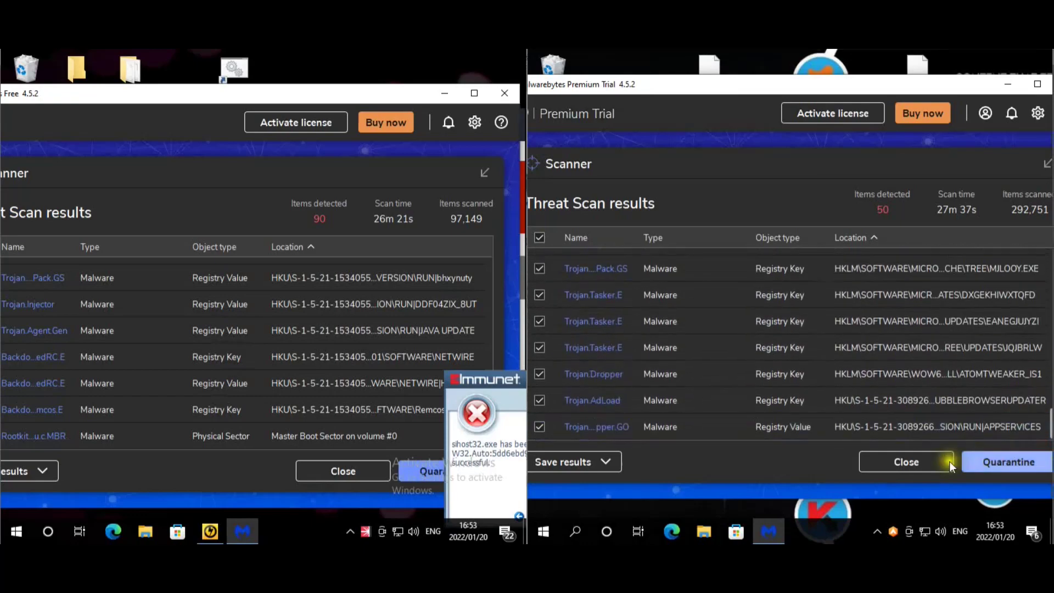
Discard both machines' Malwarebytes results without quarantining and minimize the right Malwarebytes window.
{"action": "left_click", "coordinate": [932, 462]}
{"action": "left_click", "coordinate": [329, 473]}
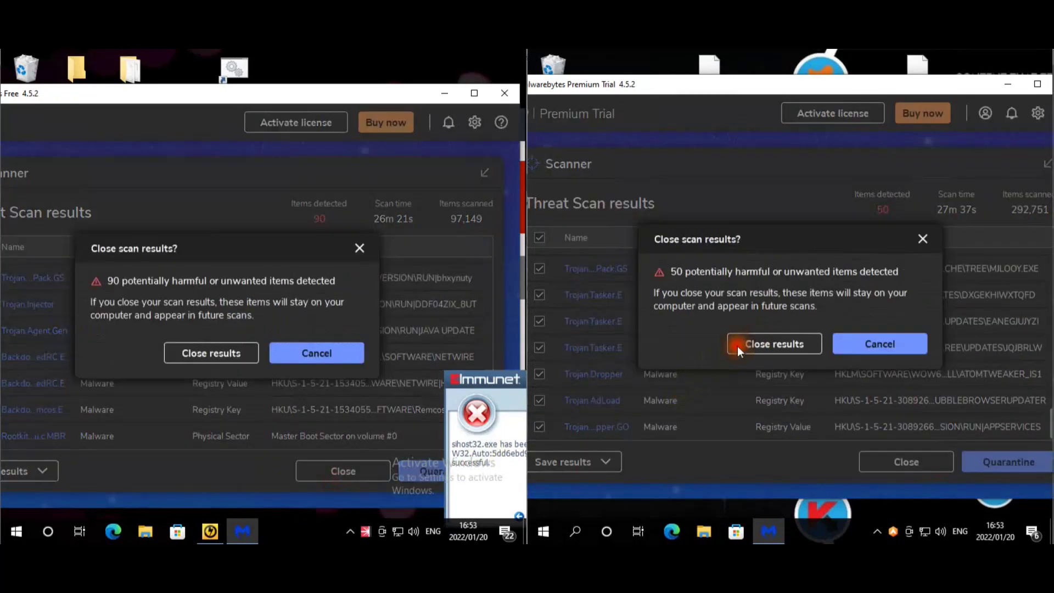
{"action": "left_click", "coordinate": [763, 344]}
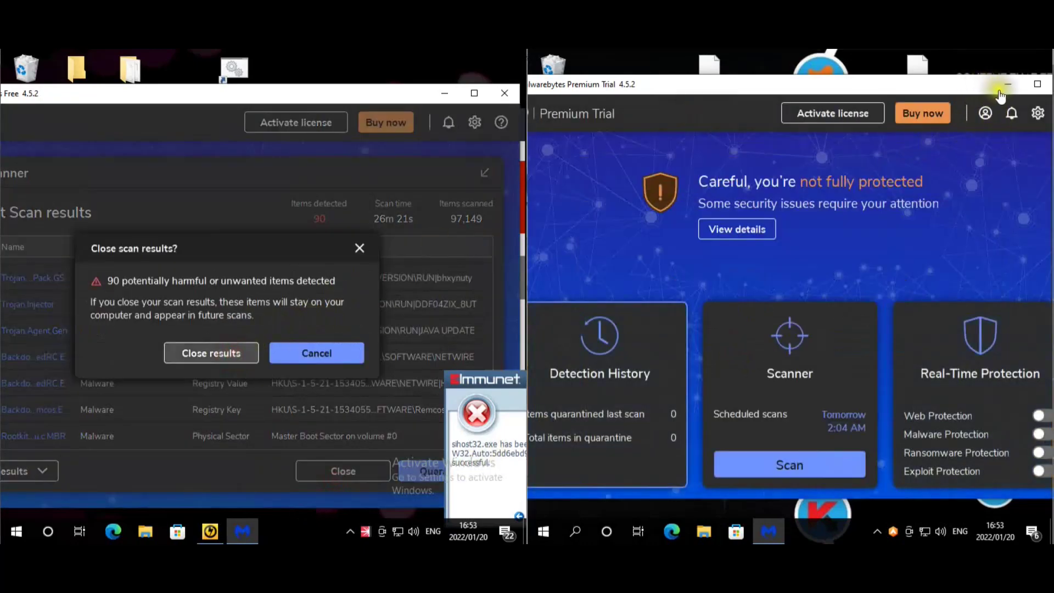
{"action": "left_click", "coordinate": [1007, 84]}
{"action": "left_click", "coordinate": [247, 351]}
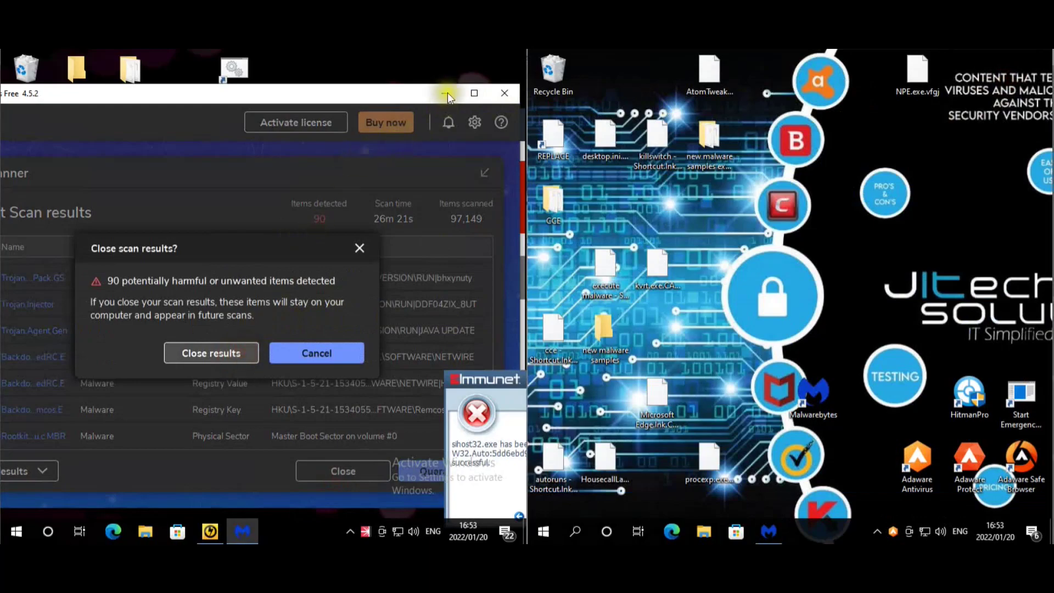
Open Task Manager on the Adaware machine and close the 27-threat Norton Power Eraser results.
{"action": "double_click", "coordinate": [611, 341]}
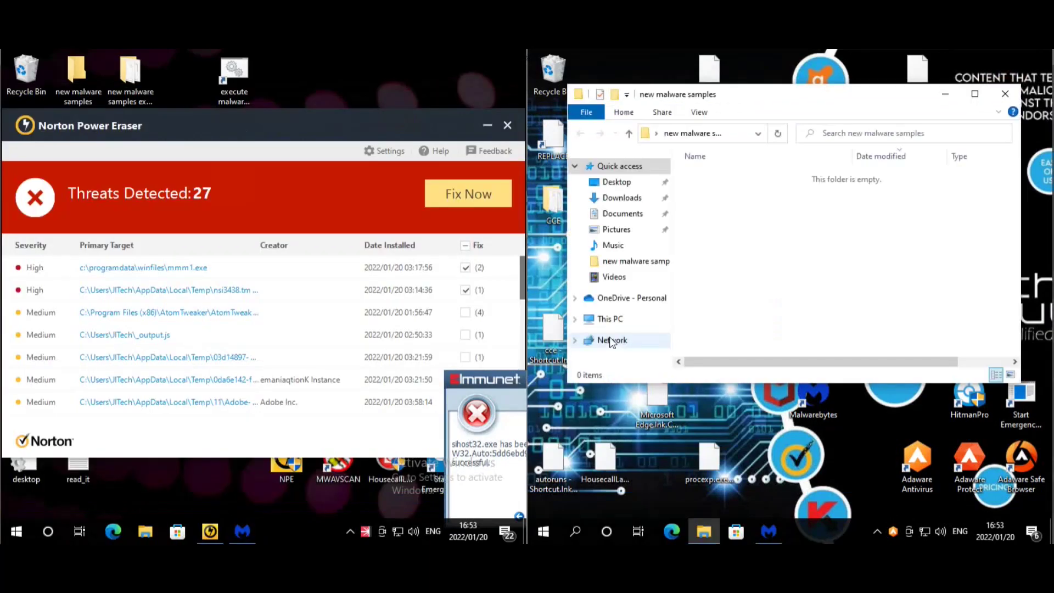
{"action": "key", "text": "ctrl+shift+Escape"}
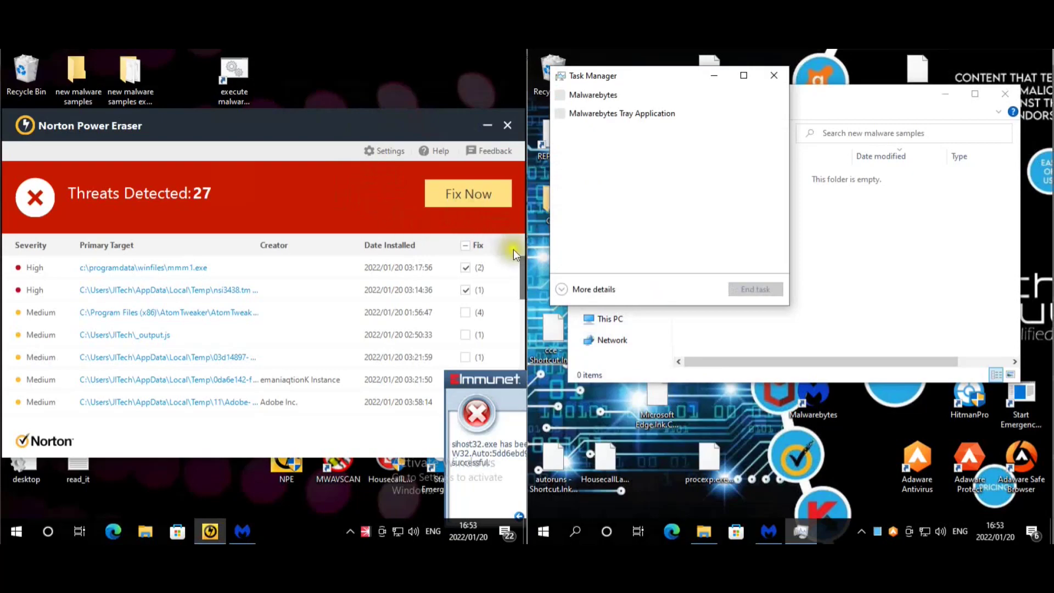
{"action": "left_click_drag", "start_coordinate": [516, 277], "coordinate": [528, 442]}
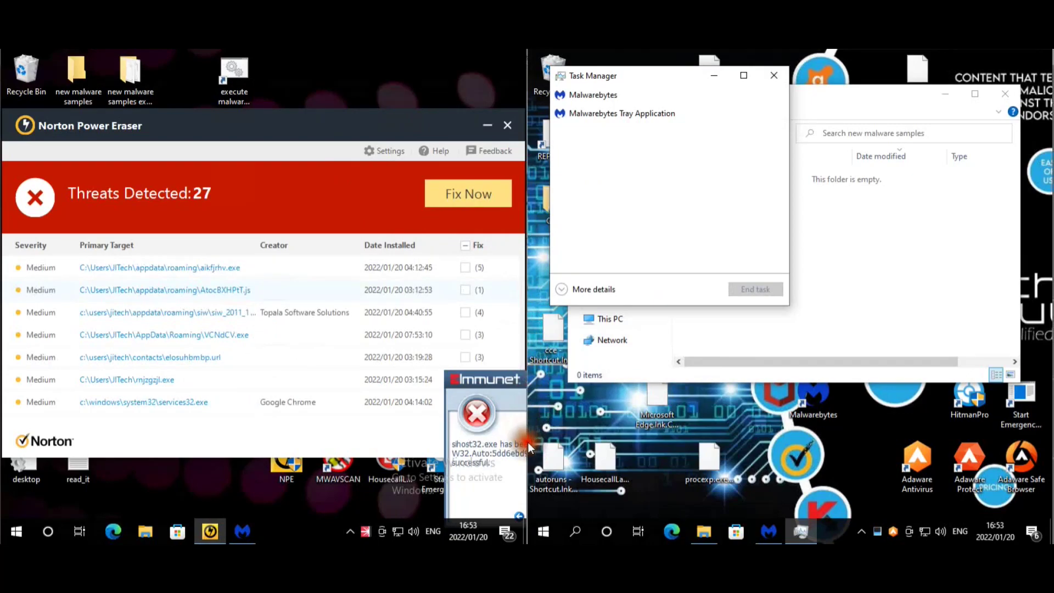
{"action": "left_click", "coordinate": [507, 126]}
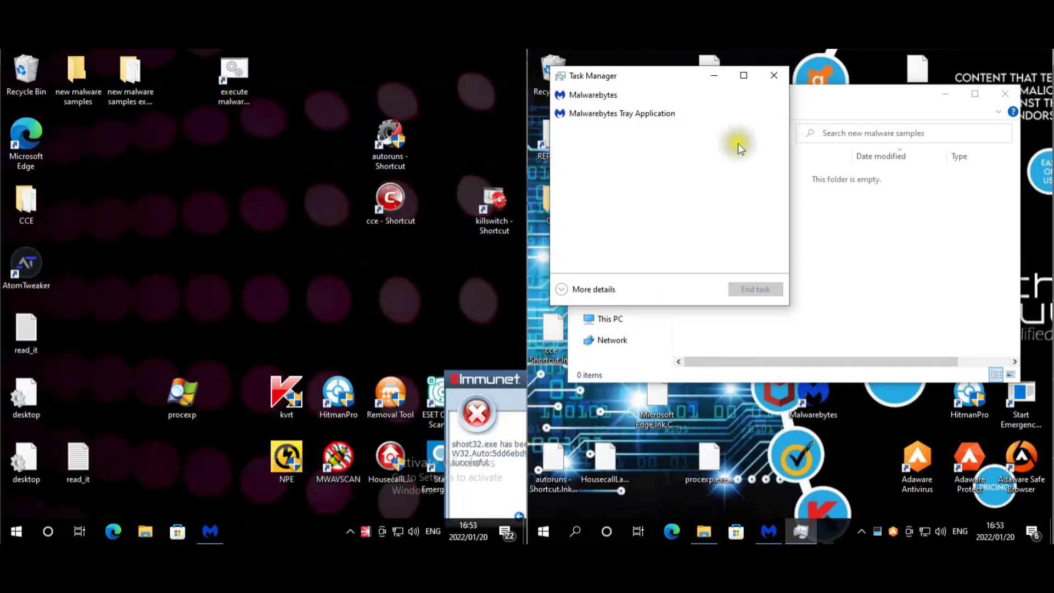
Show the Adaware machine's startup programs and inspect entries like Mjlooy and aspnet_compiler.exe.
{"action": "left_click", "coordinate": [581, 291]}
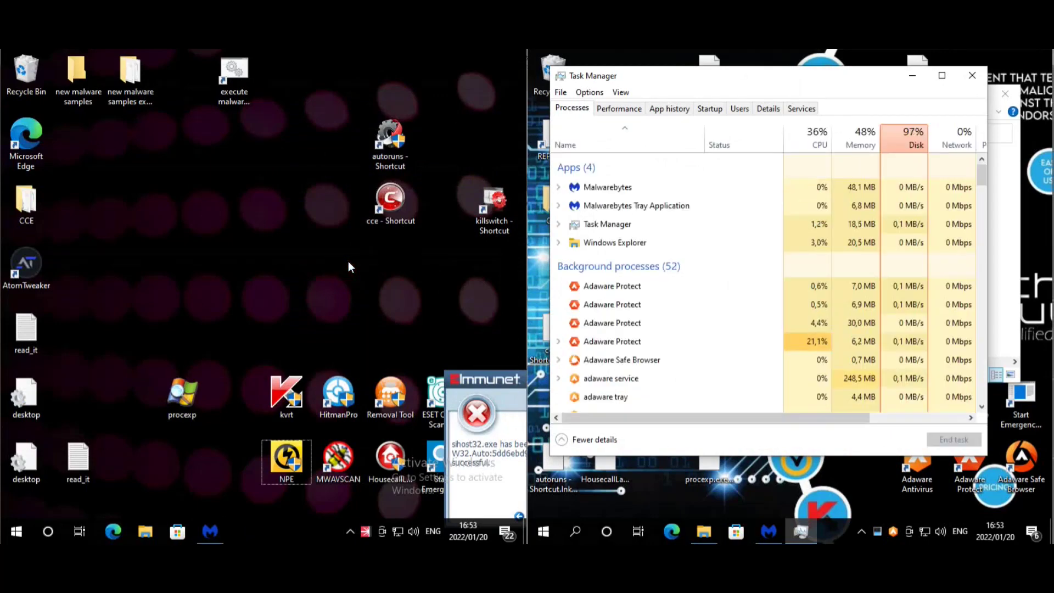
{"action": "left_click", "coordinate": [712, 109]}
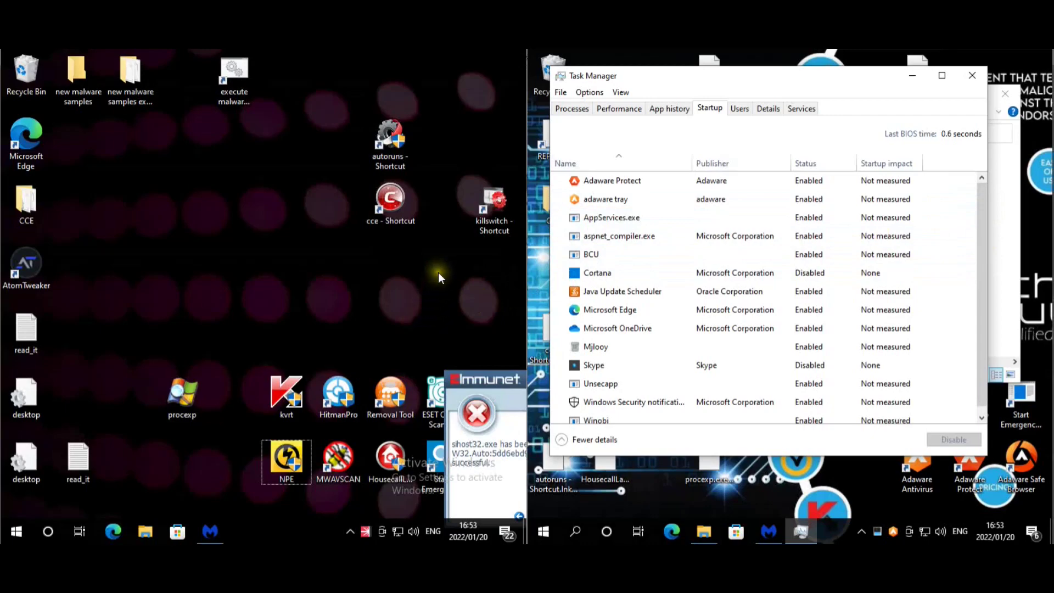
{"action": "key", "text": "ctrl+shift+Escape"}
{"action": "left_click", "coordinate": [590, 347]}
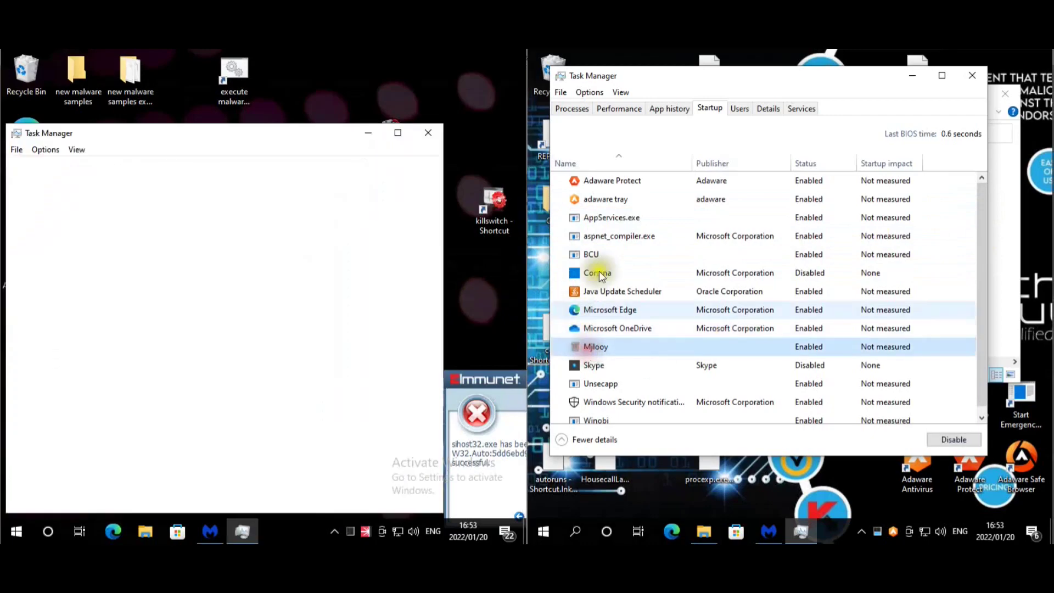
{"action": "left_click", "coordinate": [619, 231]}
{"action": "scroll", "coordinate": [630, 247], "scroll_direction": "down", "scroll_amount": 1}
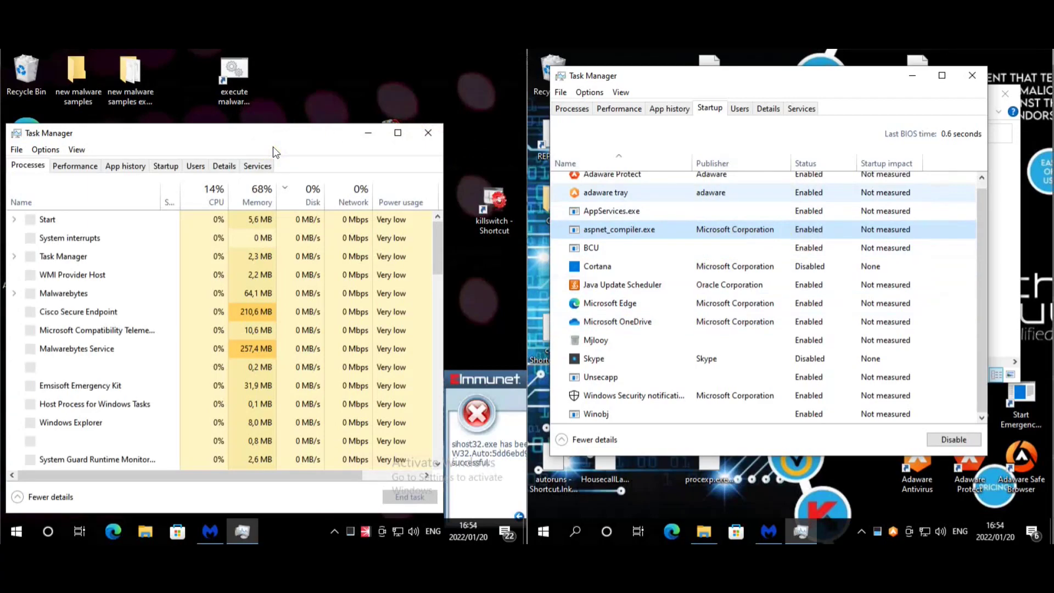
Review the Immunet machine's startup programs, then close its Task Manager.
{"action": "left_click", "coordinate": [166, 165]}
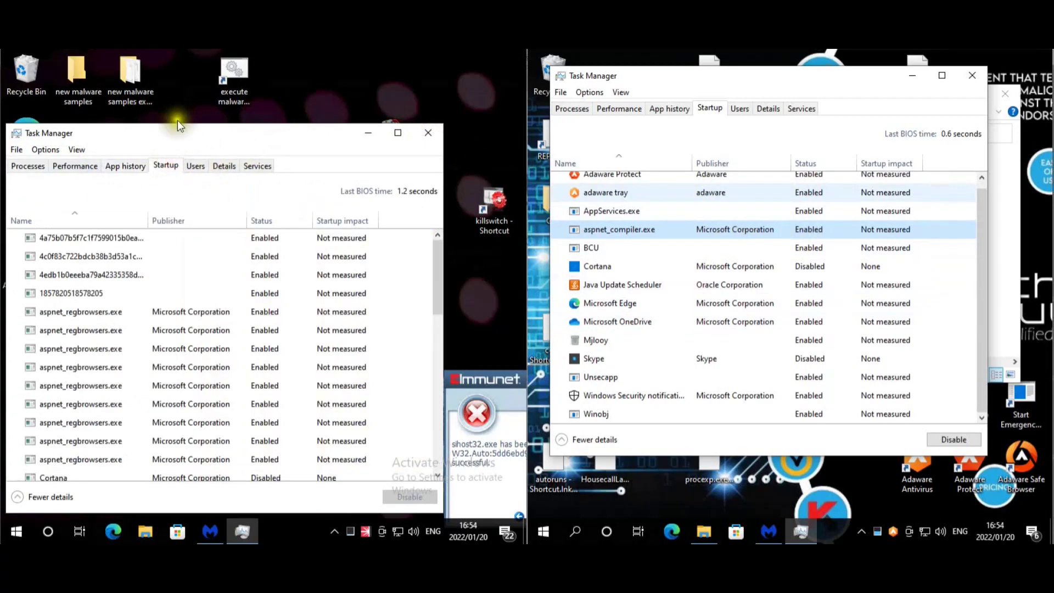
{"action": "left_click_drag", "start_coordinate": [212, 130], "coordinate": [276, 103]}
{"action": "scroll", "coordinate": [307, 272], "scroll_direction": "down", "scroll_amount": 3}
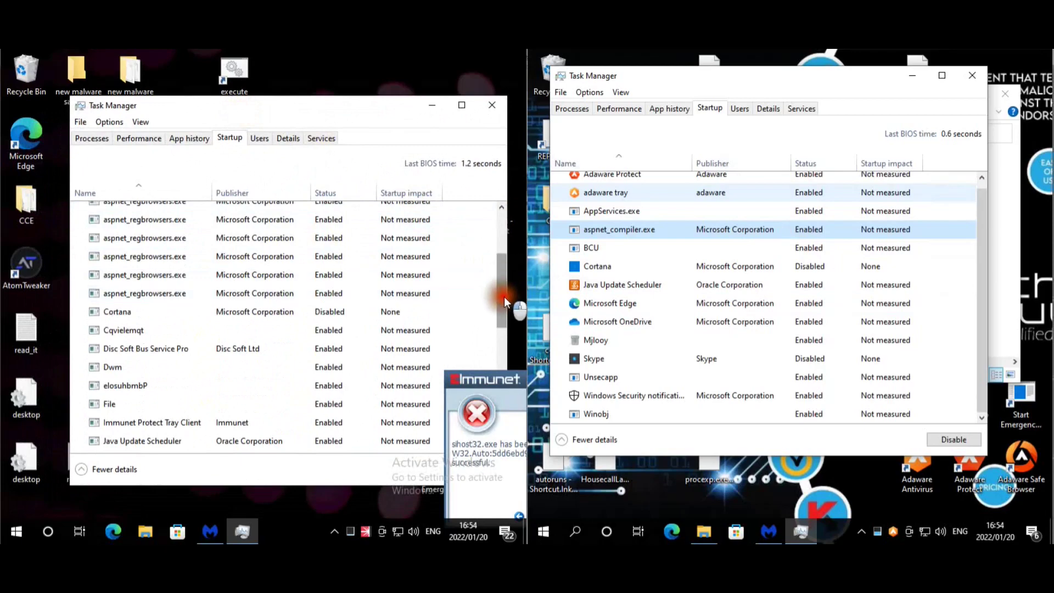
{"action": "left_click_drag", "start_coordinate": [504, 296], "coordinate": [531, 404]}
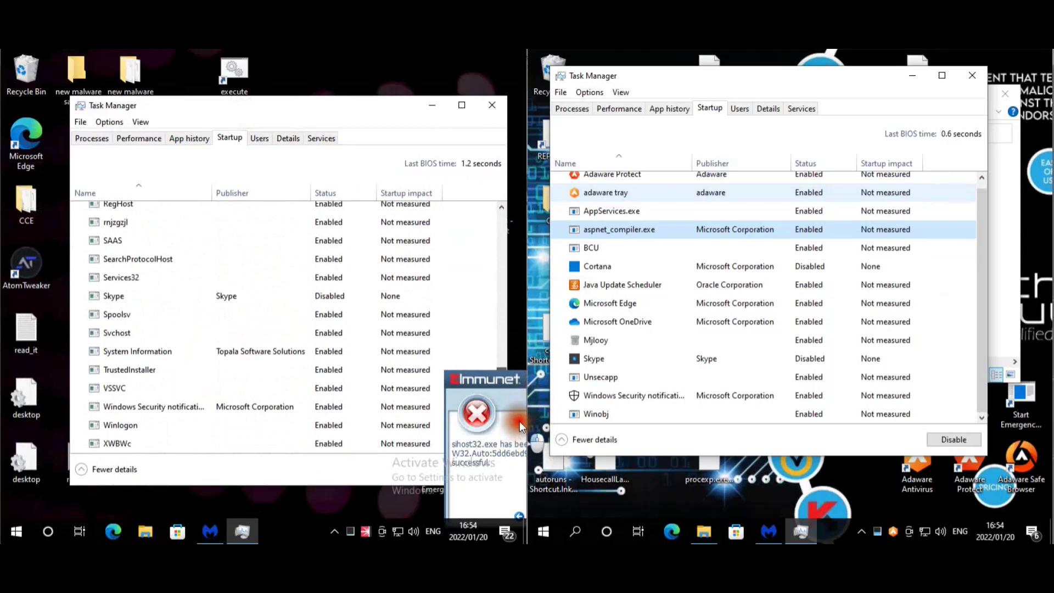
{"action": "left_click_drag", "start_coordinate": [516, 379], "coordinate": [565, 190]}
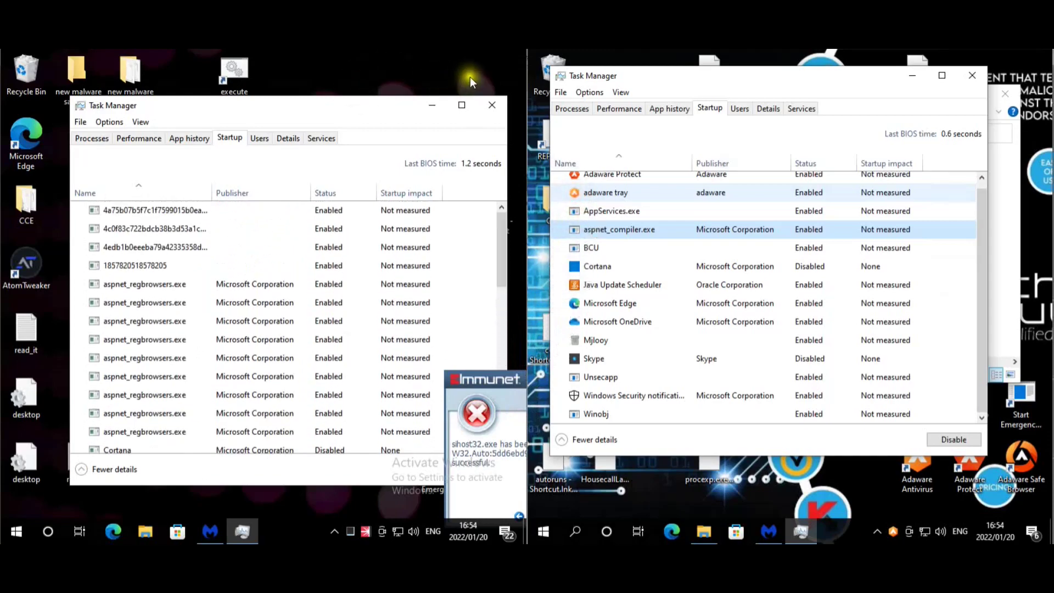
{"action": "left_click", "coordinate": [492, 104]}
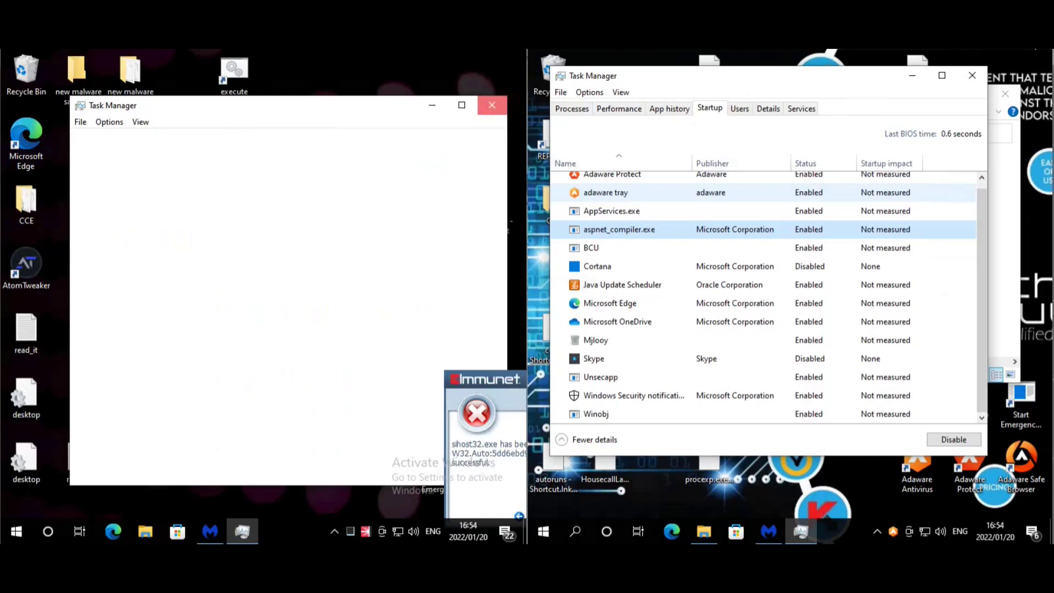
Check the Adaware machine's Desktop, Downloads, Documents and Pictures folders for renamed .vfgj files.
{"action": "left_click", "coordinate": [974, 75]}
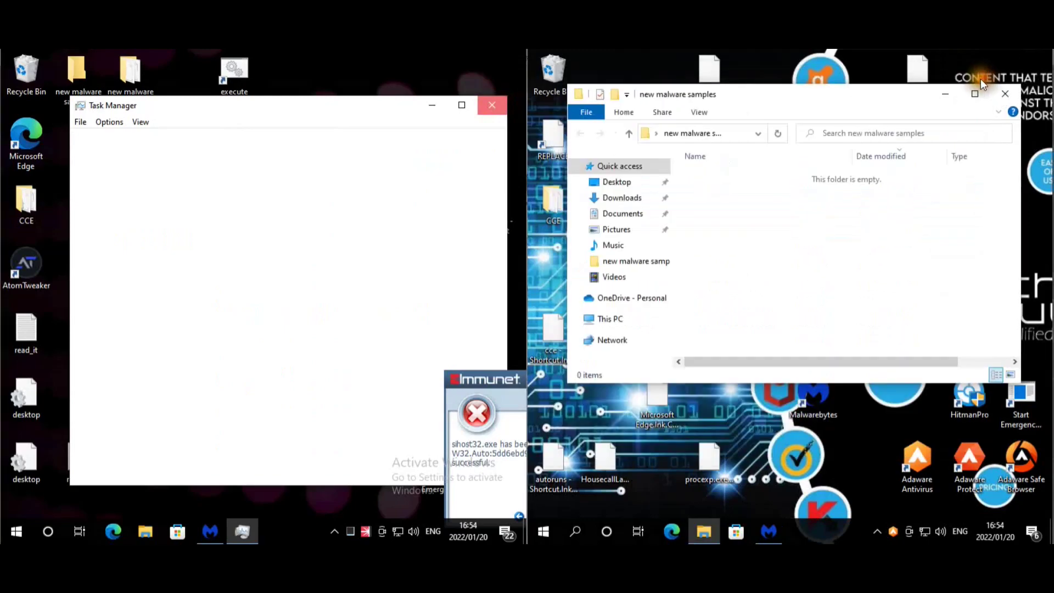
{"action": "left_click", "coordinate": [609, 181]}
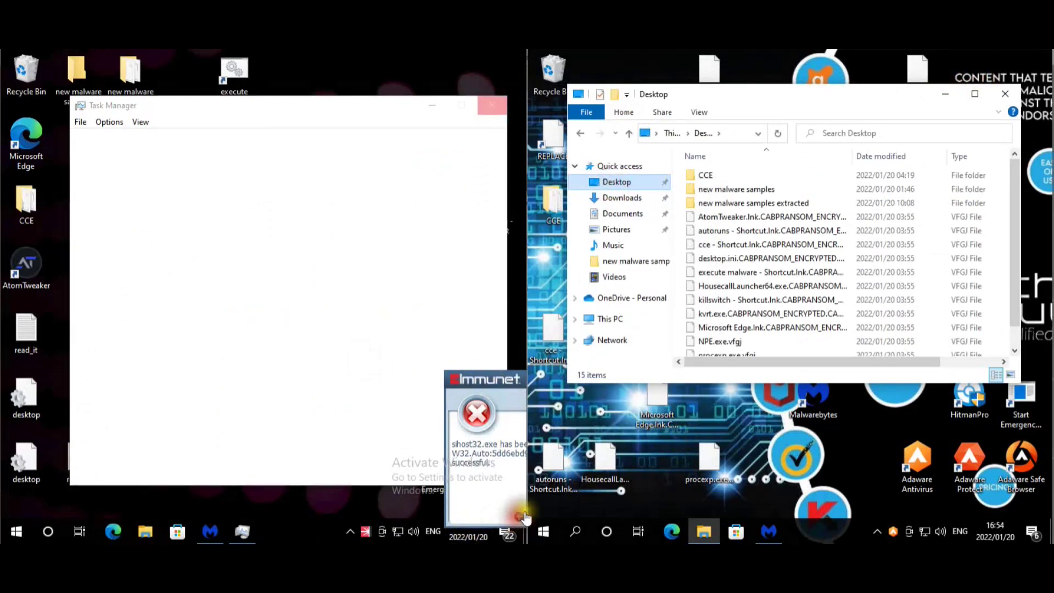
{"action": "left_click", "coordinate": [822, 230]}
{"action": "left_click", "coordinate": [622, 198]}
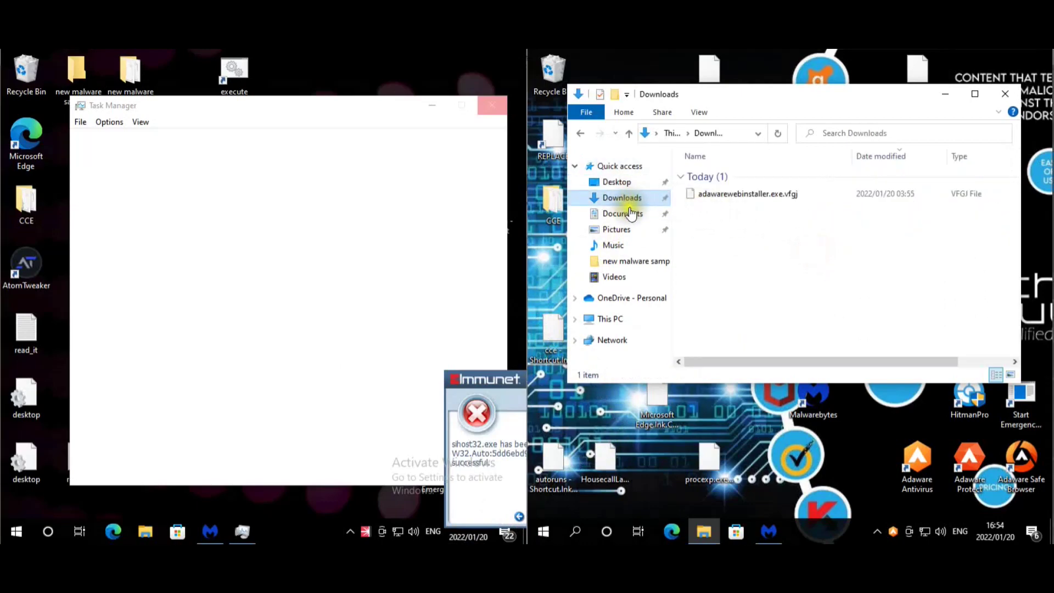
{"action": "left_click", "coordinate": [631, 213]}
{"action": "left_click", "coordinate": [620, 229]}
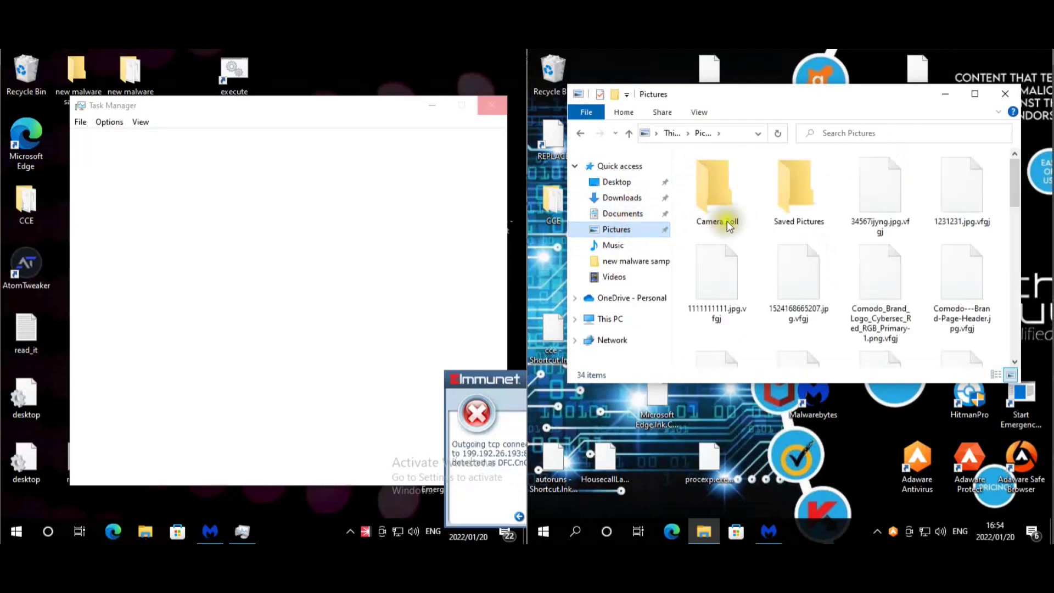
{"action": "scroll", "coordinate": [963, 294], "scroll_direction": "down", "scroll_amount": 10}
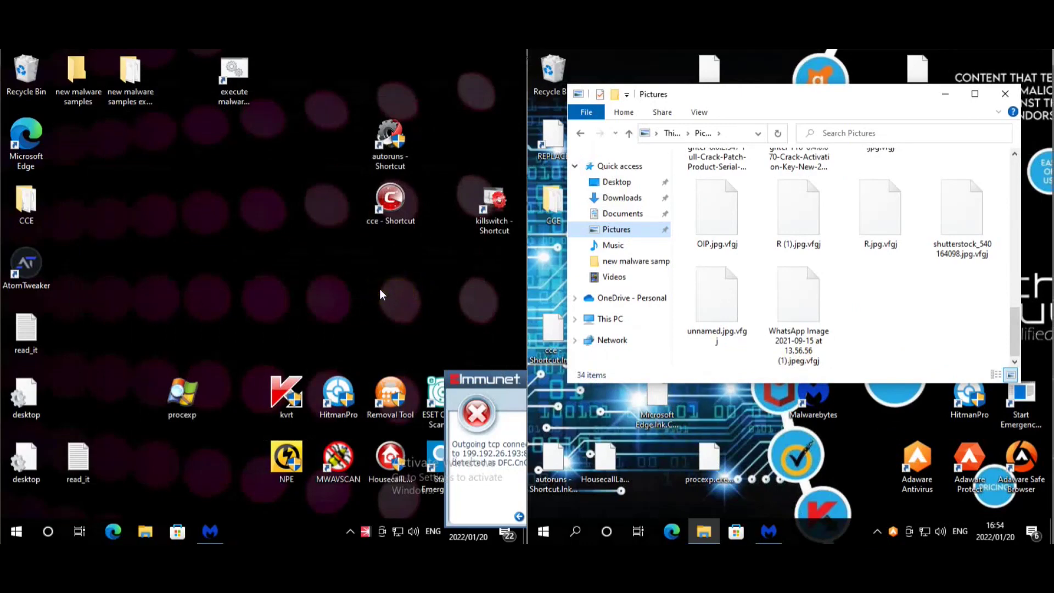
Compare the Immunet machine's Downloads, Documents and Pictures folders with Adaware's, then close the Pictures window.
{"action": "key", "text": "super+e"}
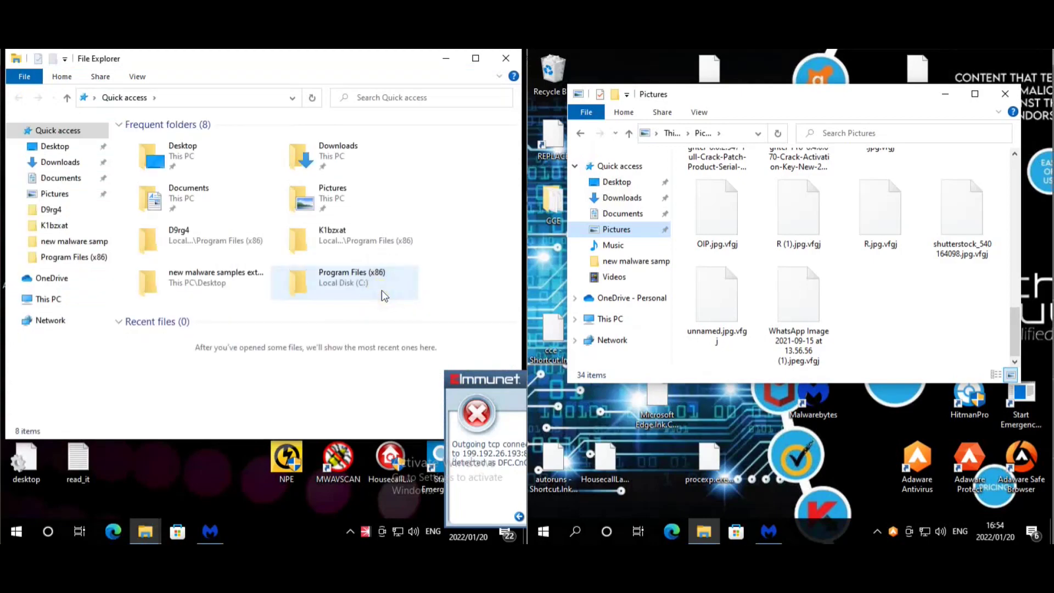
{"action": "left_click", "coordinate": [90, 163]}
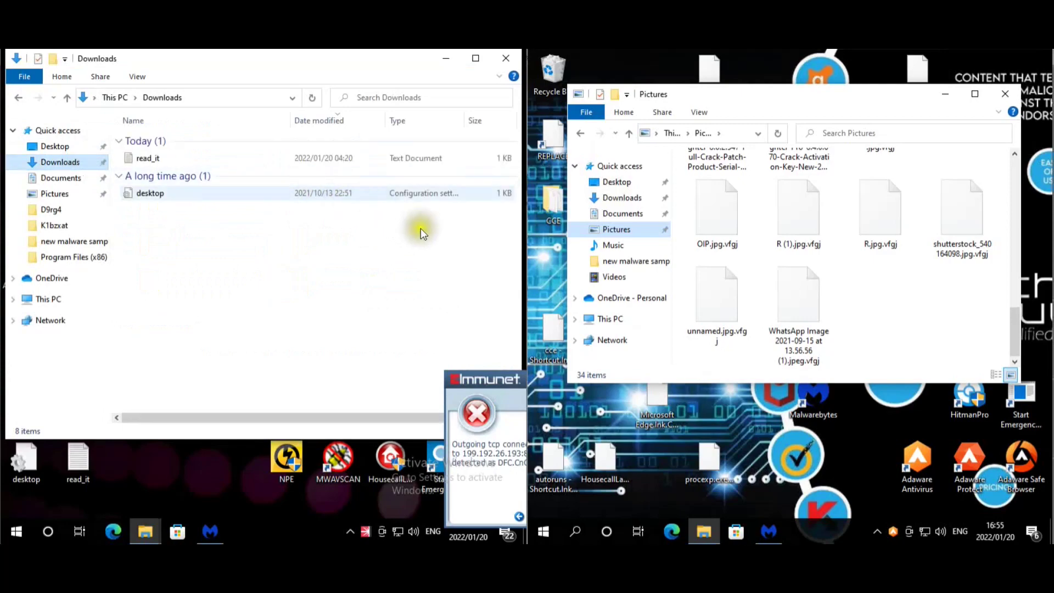
{"action": "left_click", "coordinate": [61, 180]}
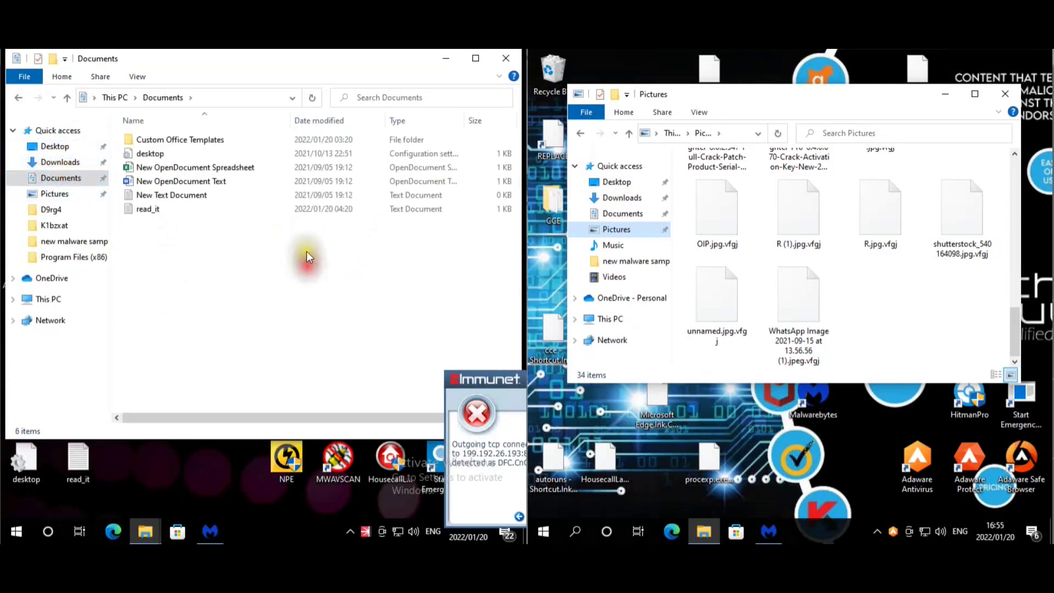
{"action": "left_click", "coordinate": [621, 197]}
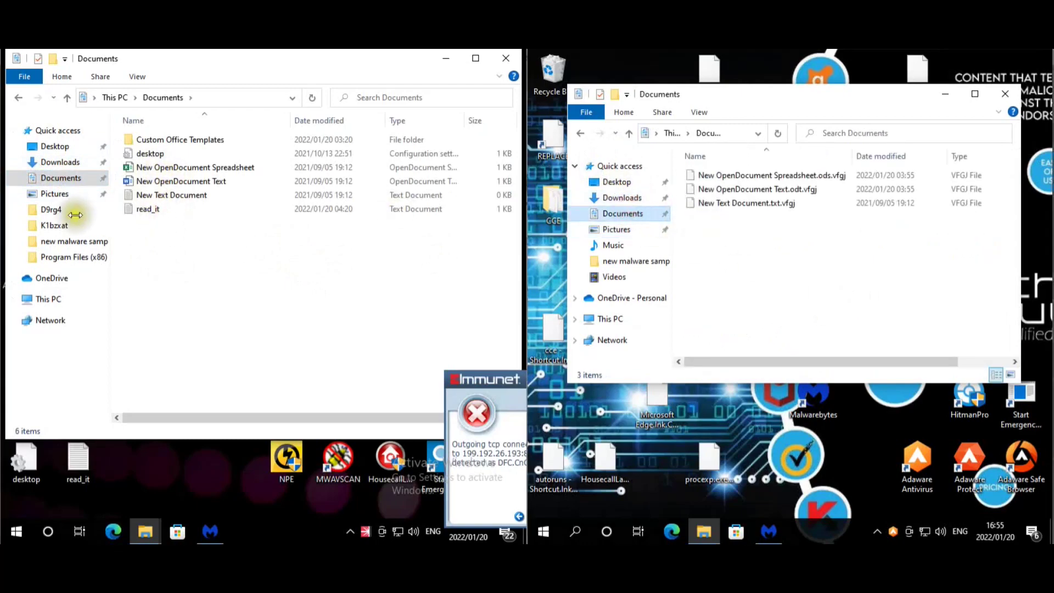
{"action": "left_click", "coordinate": [62, 195]}
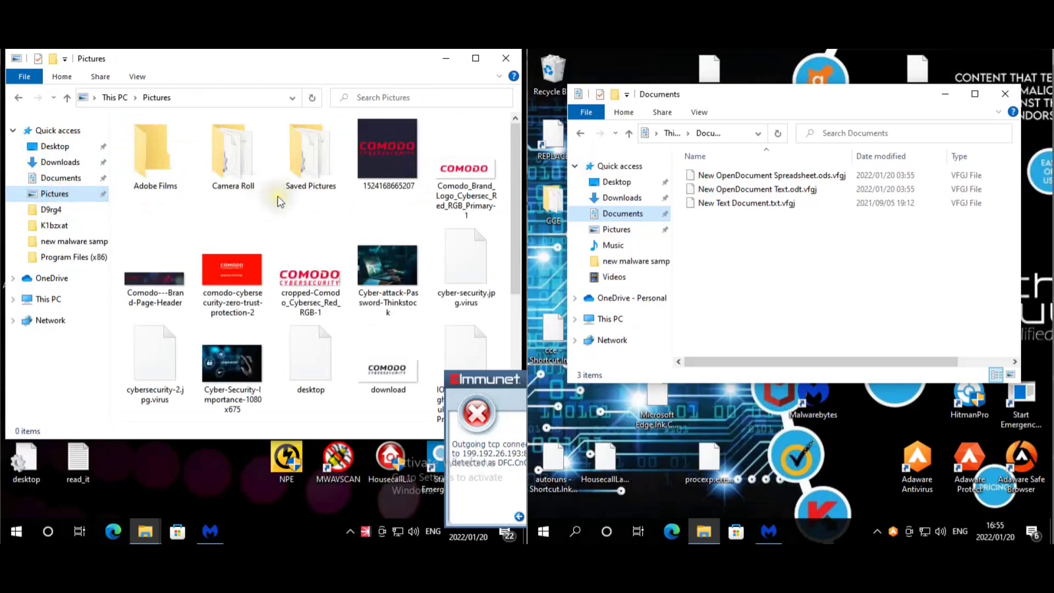
{"action": "left_click", "coordinate": [616, 230]}
{"action": "scroll", "coordinate": [859, 271], "scroll_direction": "down", "scroll_amount": 5}
{"action": "scroll", "coordinate": [859, 271], "scroll_direction": "down", "scroll_amount": 3}
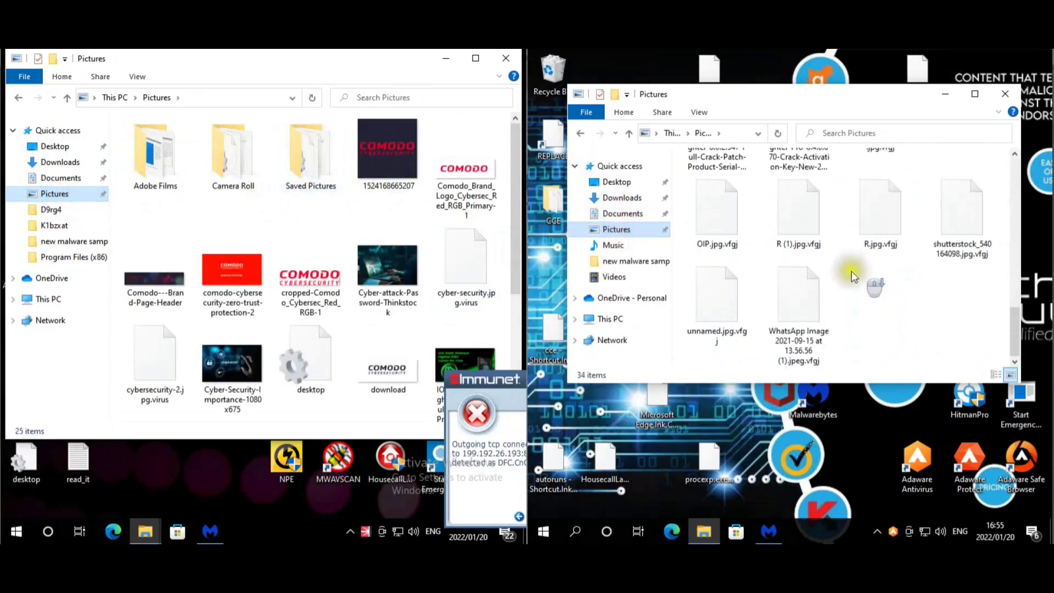
{"action": "scroll", "coordinate": [425, 236], "scroll_direction": "down", "scroll_amount": 3}
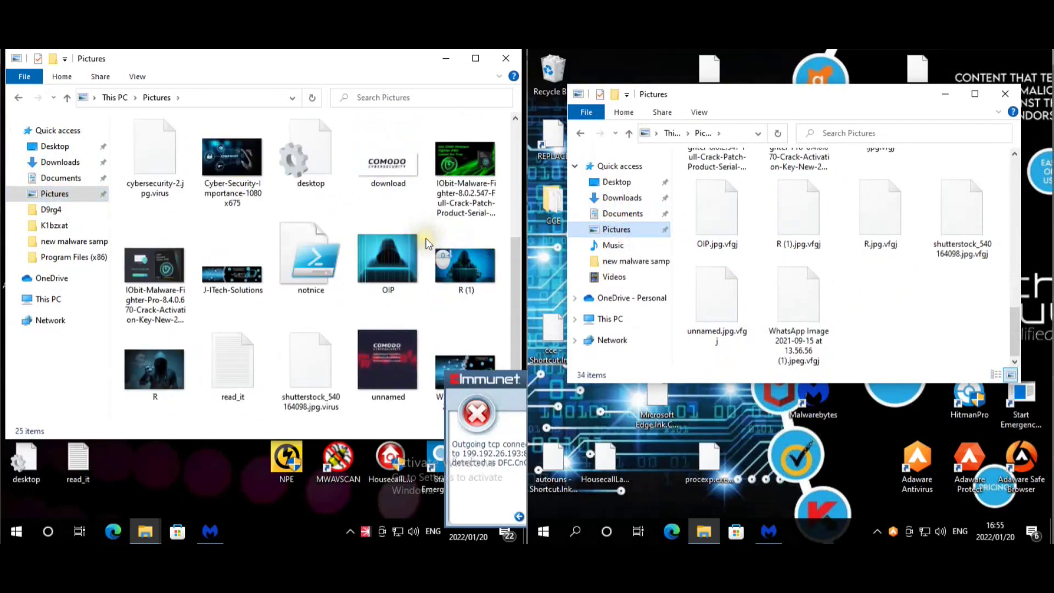
{"action": "mouse_move", "coordinate": [388, 235]}
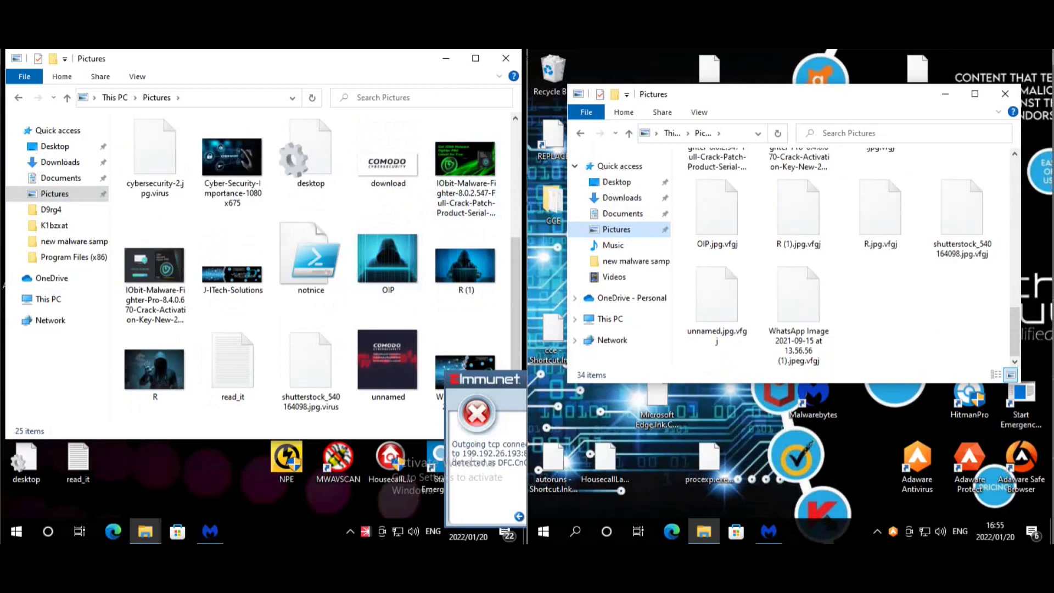
{"action": "left_click", "coordinate": [506, 59]}
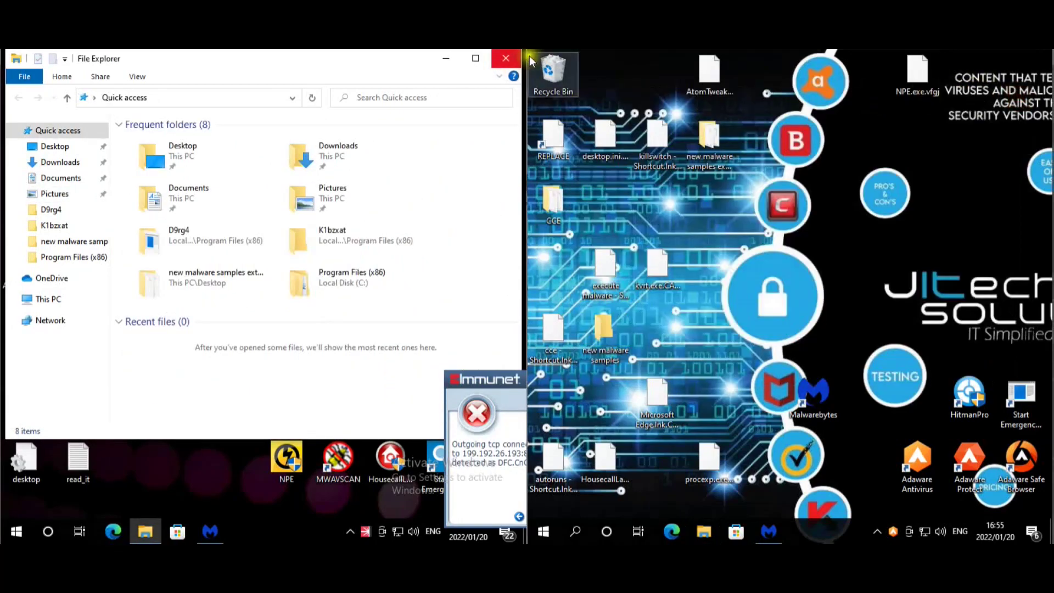
Close the left machine's remaining File Explorer window to expose both desktops.
{"action": "left_click", "coordinate": [506, 59]}
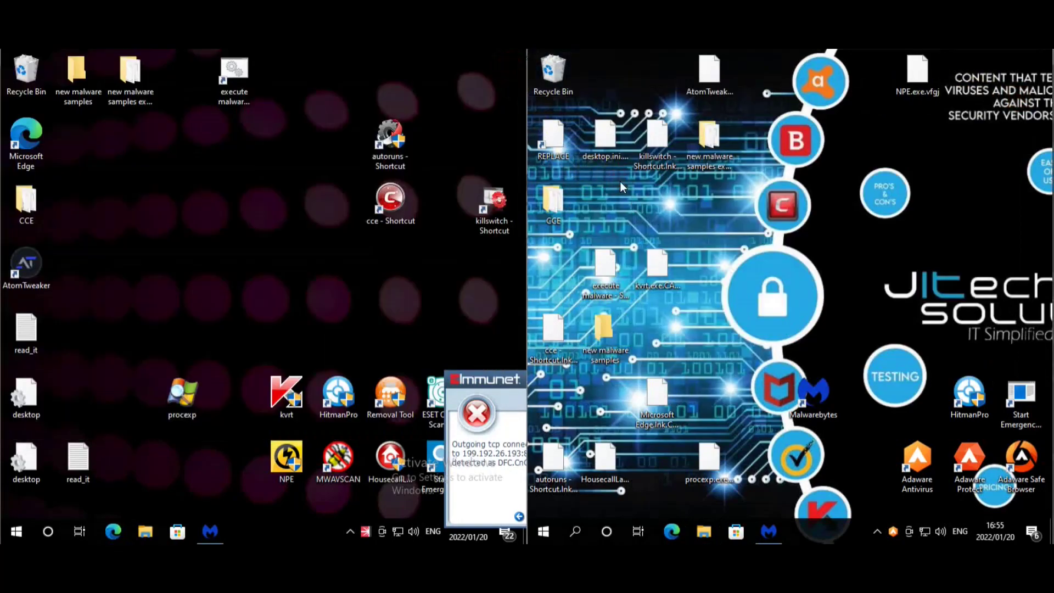